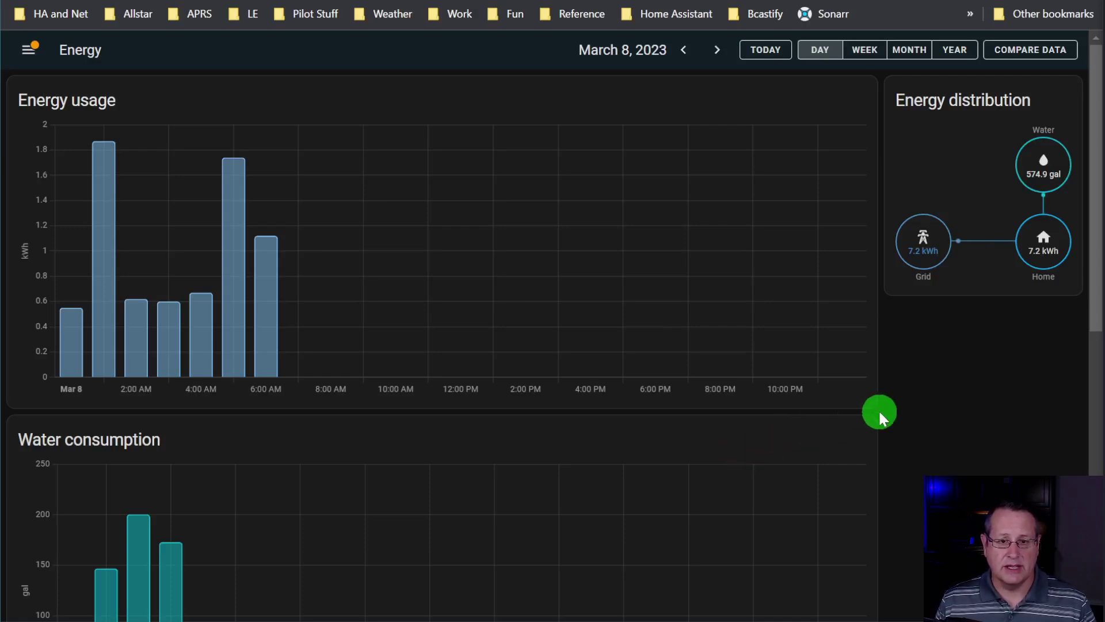
Step: Examine the day's energy usage, water consumption and source costs on the Energy dashboard
left_click(743, 1)
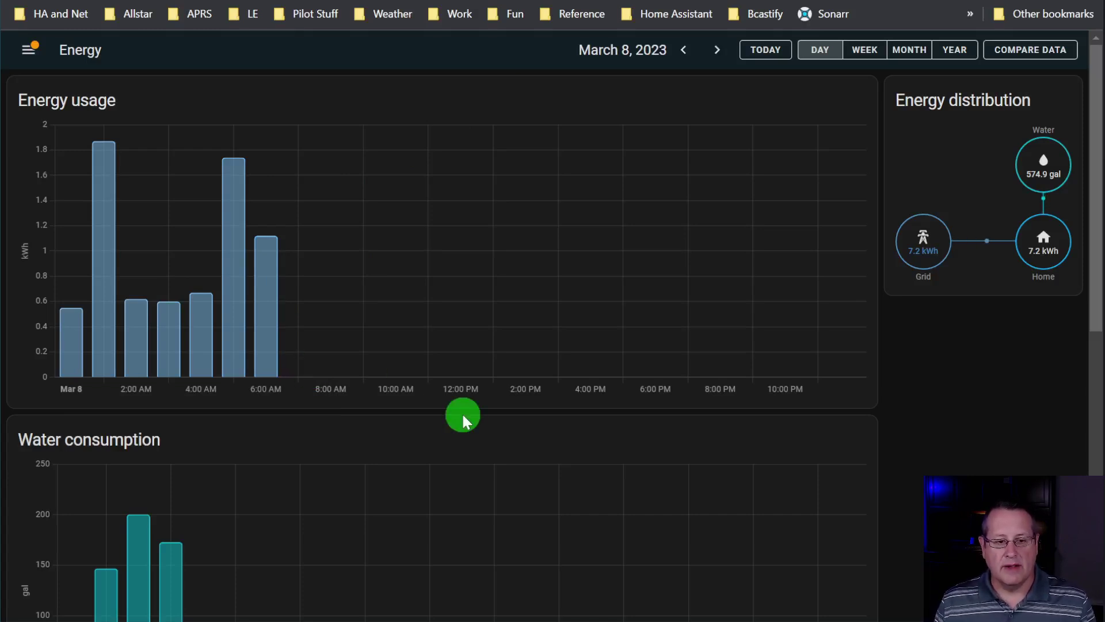
scroll(464, 405, "down", 3)
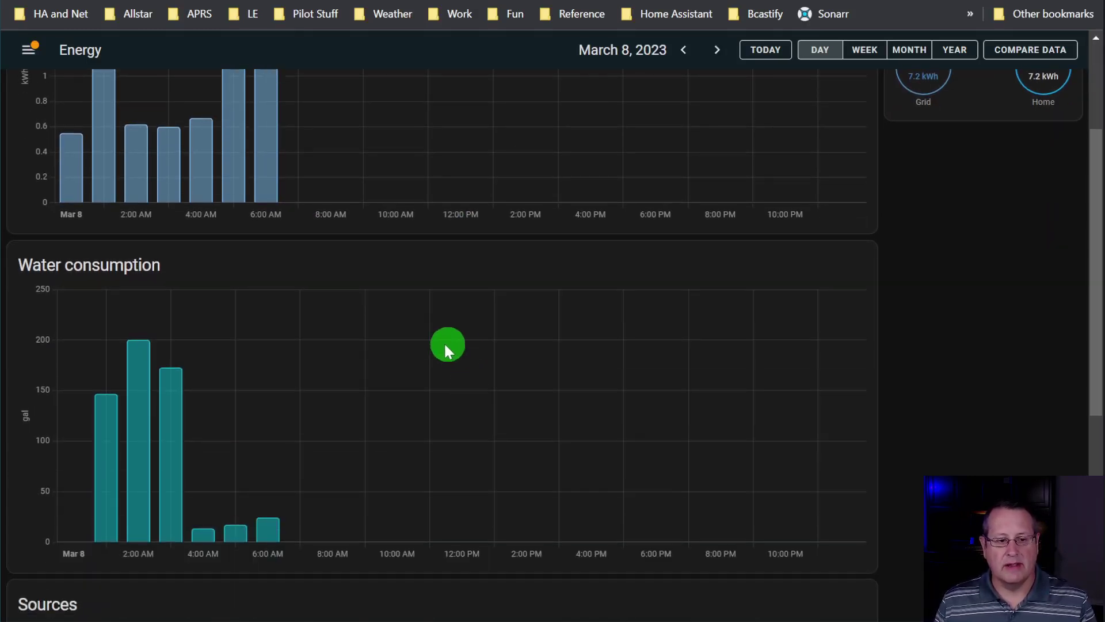
scroll(321, 328, "down", 3)
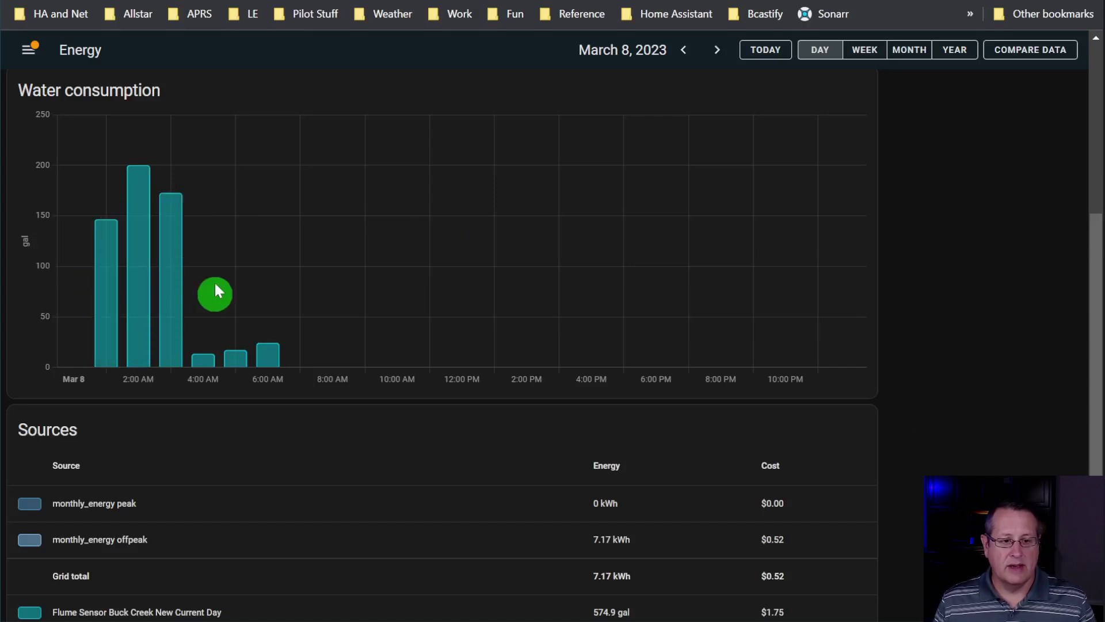
mouse_move(139, 310)
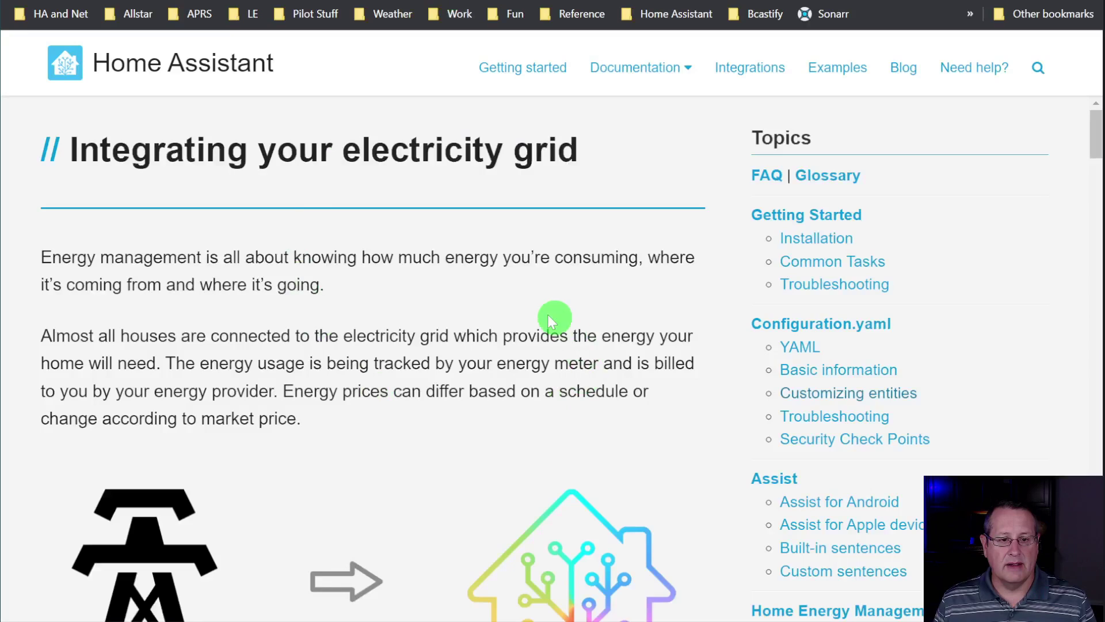
Step: Skim the documentation page on integrating the electricity grid, covering tariffs, meter hardware and troubleshooting
scroll(483, 319, "down", 1)
scroll(352, 327, "down", 5)
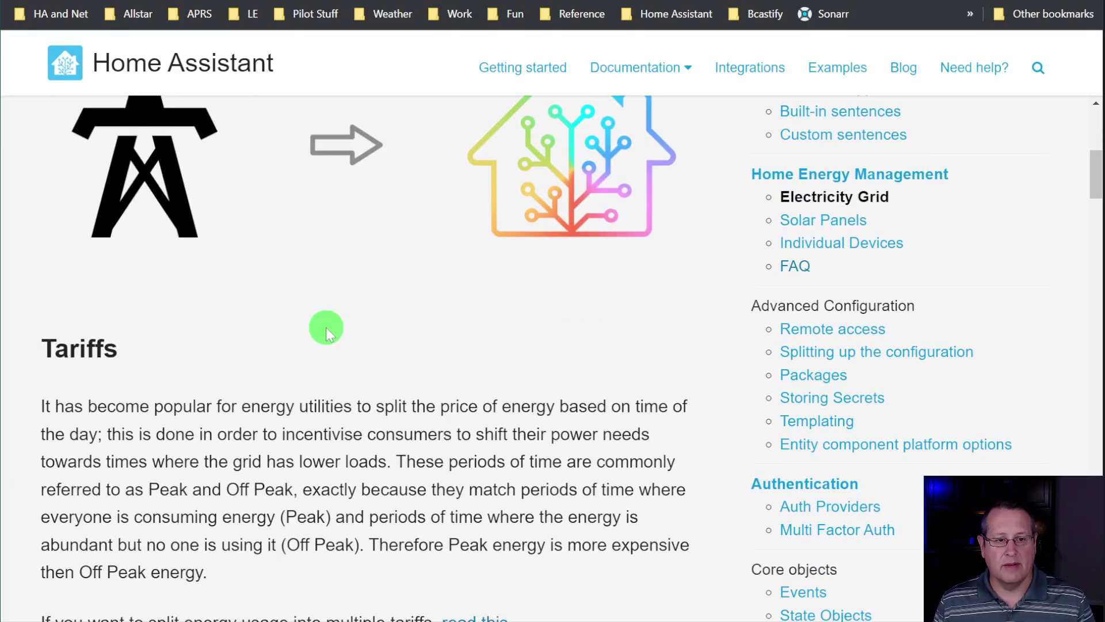
scroll(292, 316, "down", 5)
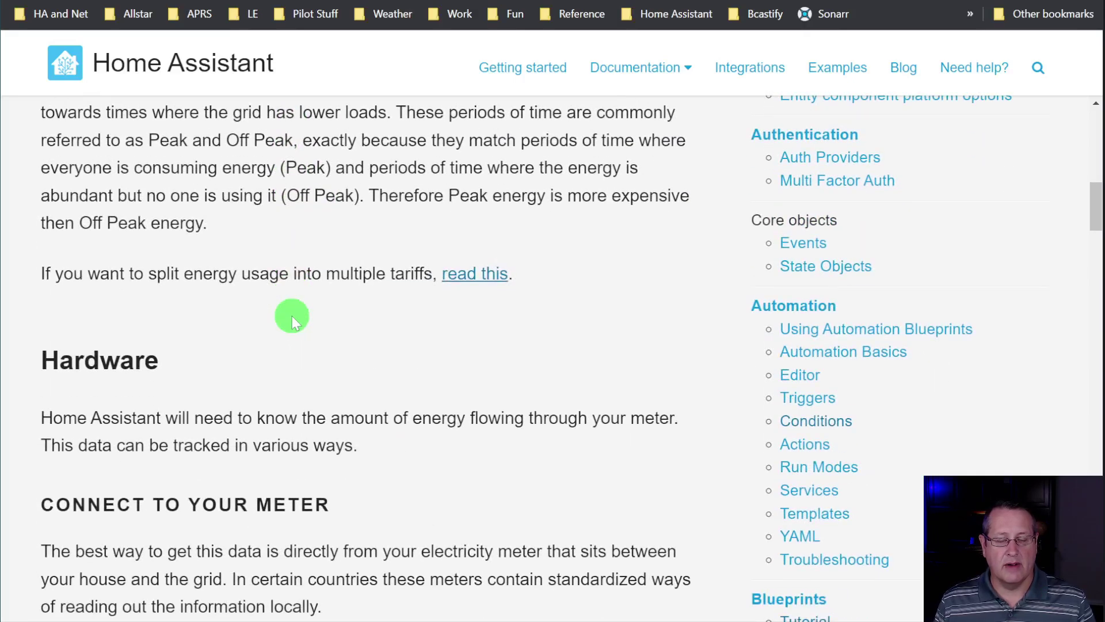
scroll(292, 316, "down", 5)
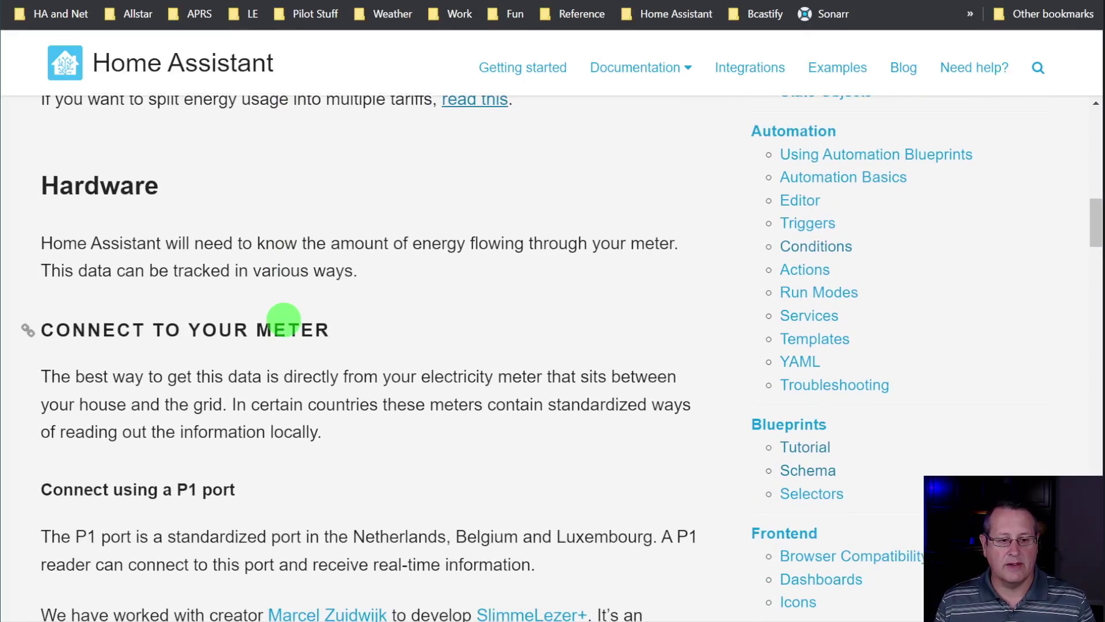
scroll(261, 322, "down", 8)
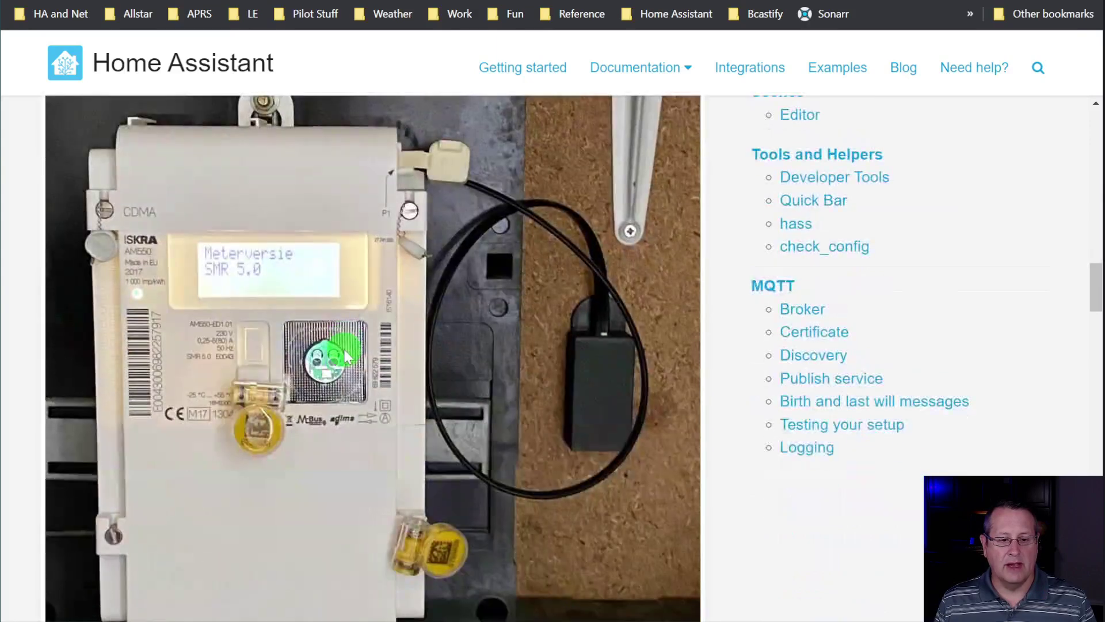
scroll(418, 364, "down", 3)
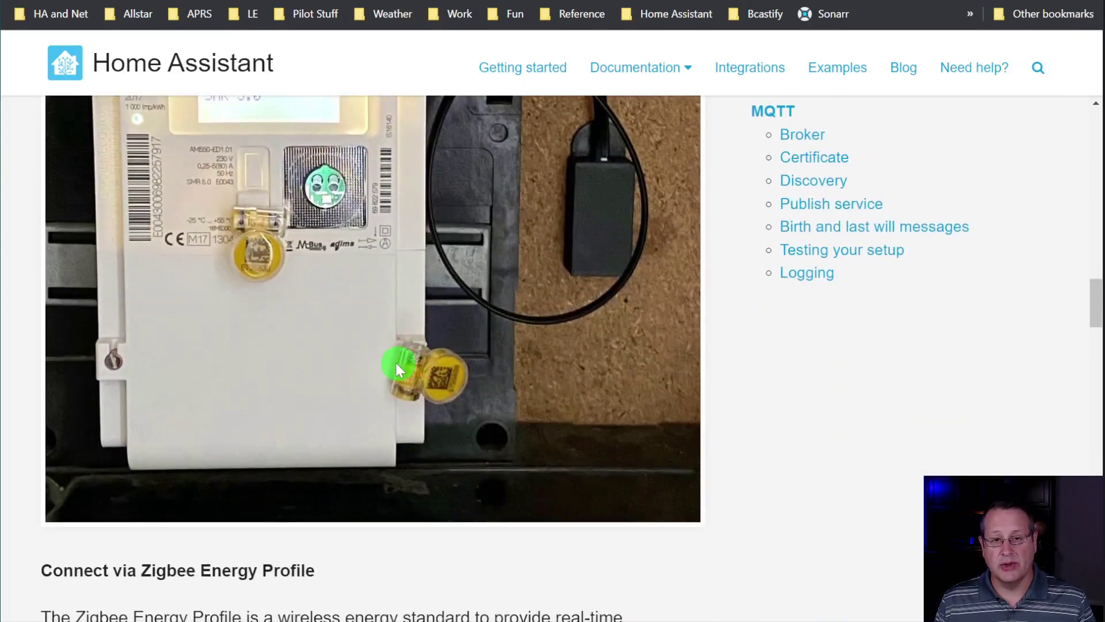
scroll(399, 362, "down", 4)
scroll(382, 359, "down", 10)
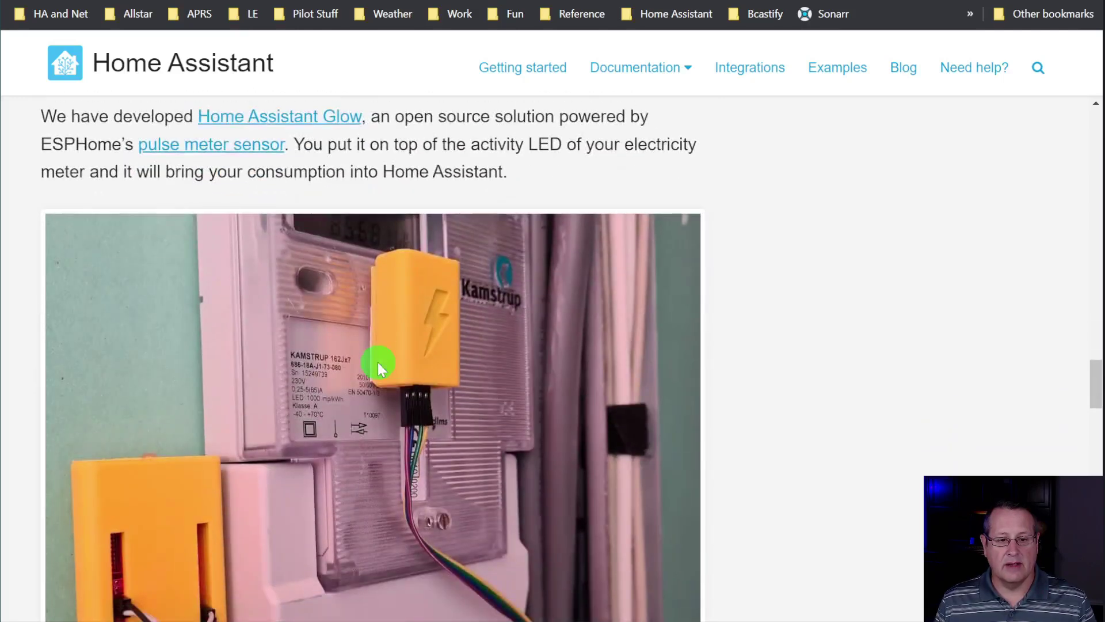
scroll(298, 372, "down", 5)
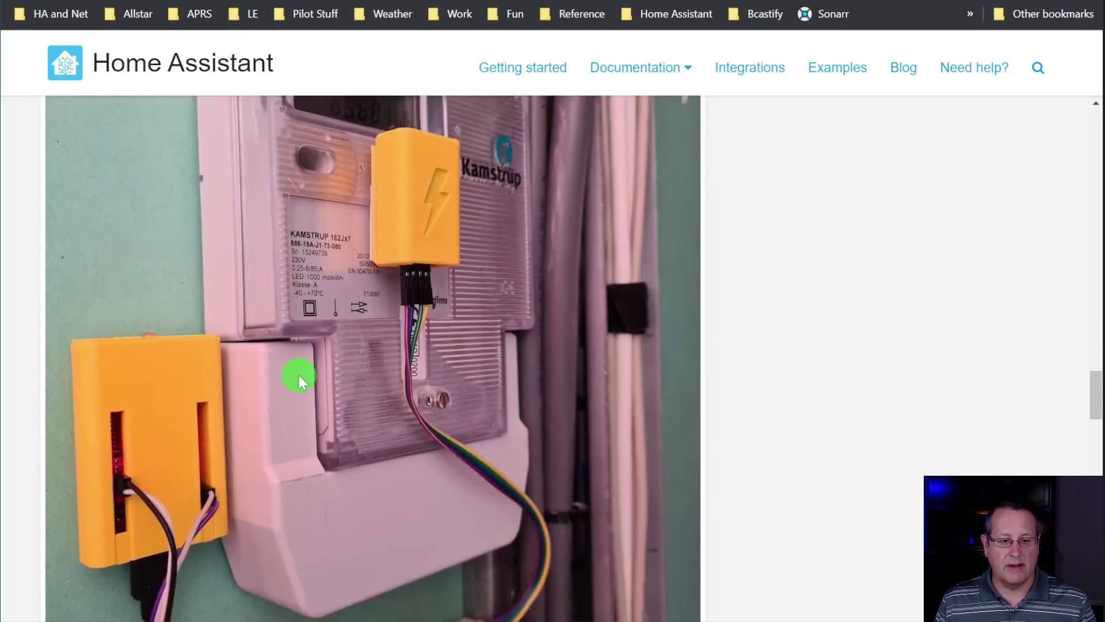
scroll(299, 374, "down", 3)
scroll(298, 375, "down", 12)
scroll(298, 374, "down", 4)
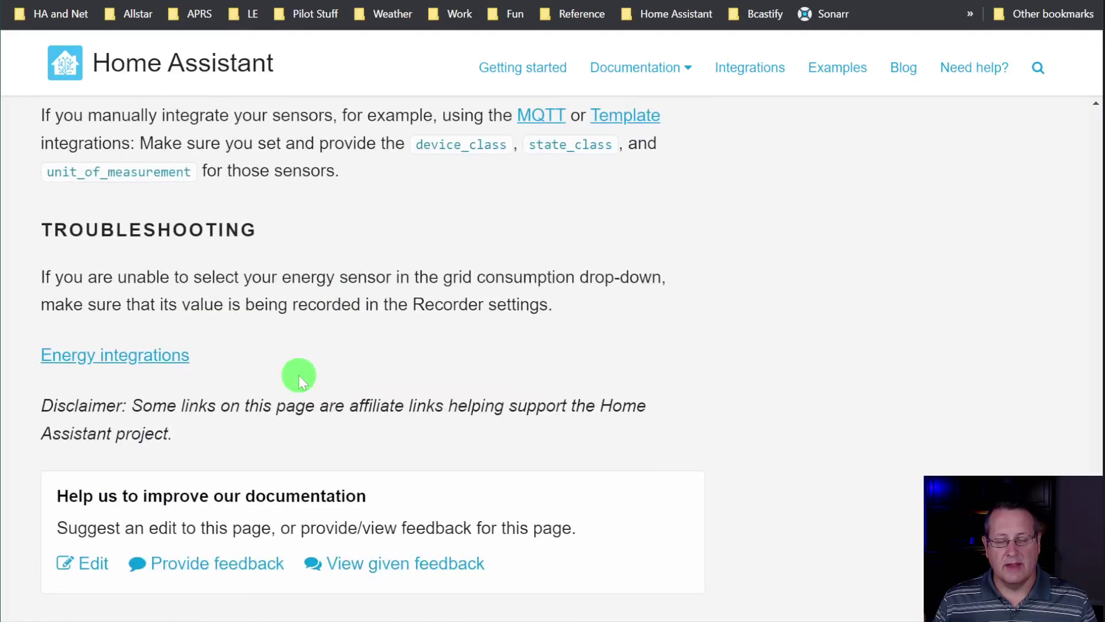
scroll(301, 374, "up", 10)
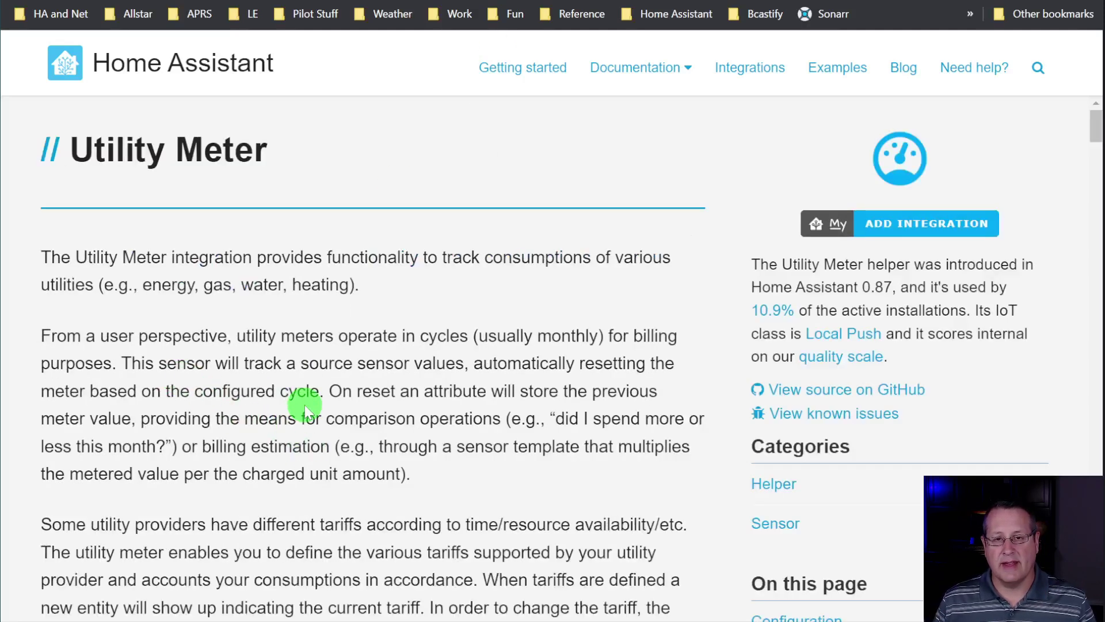
Step: Read the Utility Meter documentation's introduction on tariffs, the note on sensors and the Configuration section
scroll(332, 348, "down", 5)
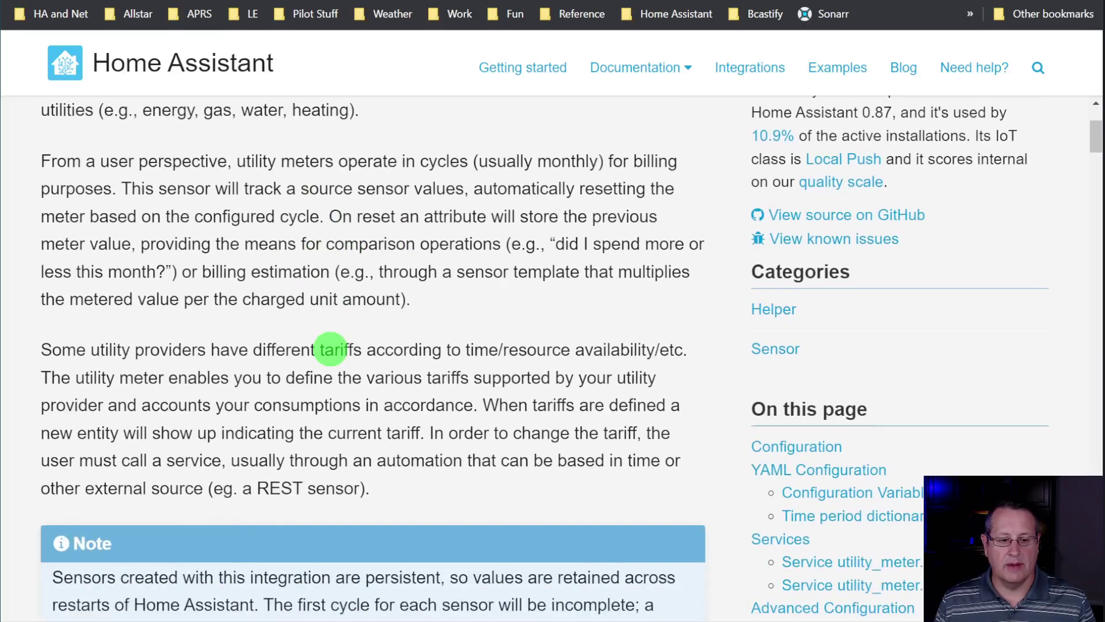
scroll(339, 365, "down", 4)
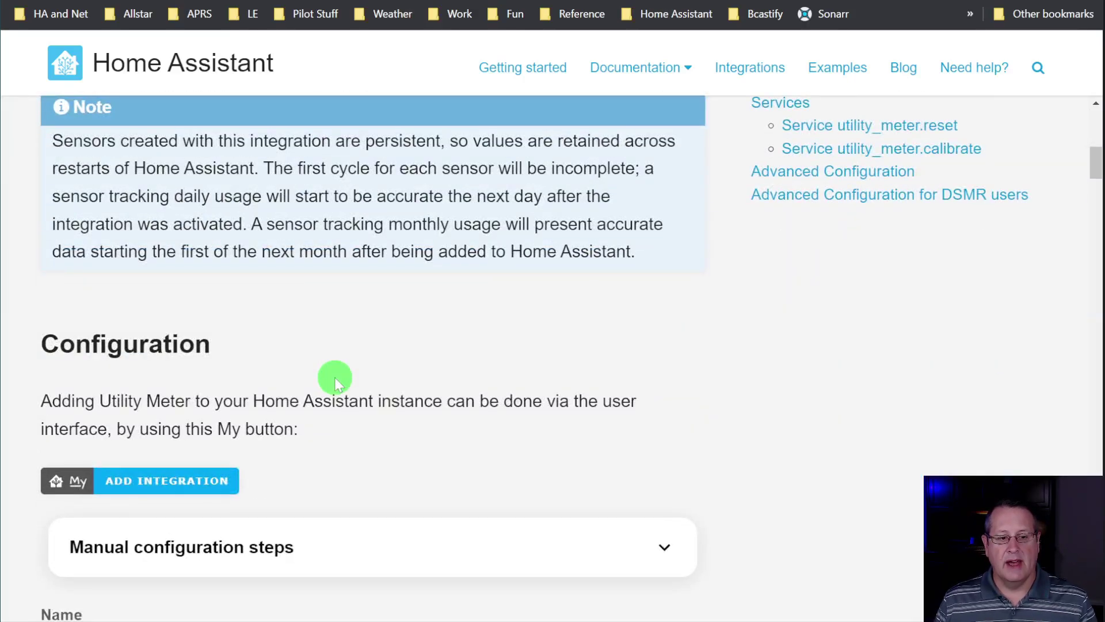
scroll(338, 374, "down", 3)
scroll(458, 168, "up", 7)
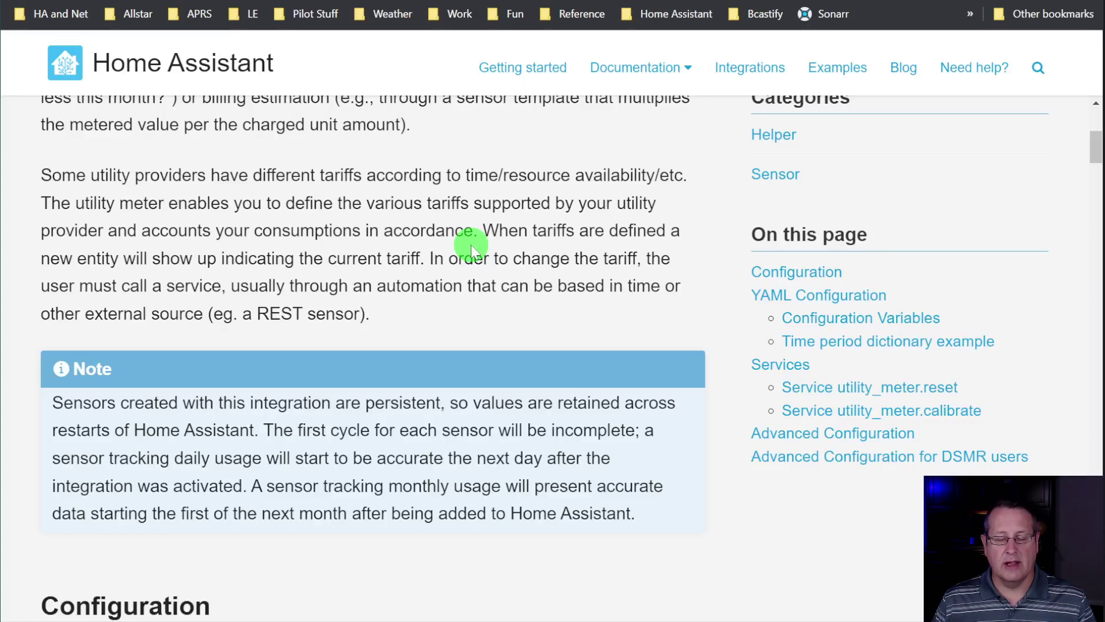
scroll(493, 254, "up", 5)
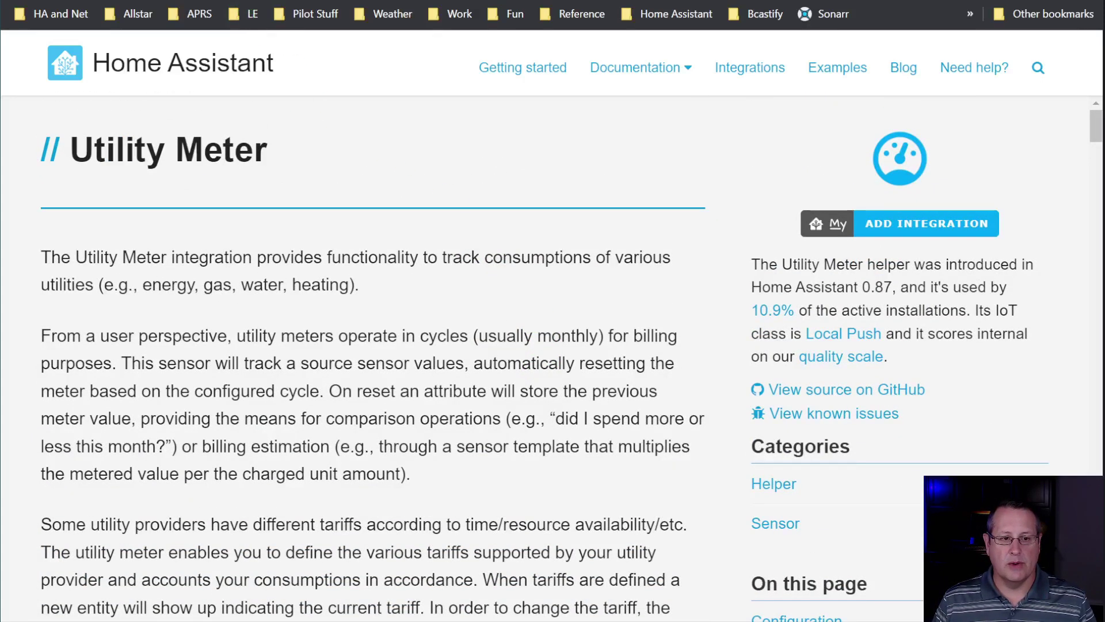
Step: Check the water volume rates and the Residential Service PDF's monthly bill charges at 150% zoom, and return to the Helpers page
left_click(259, 1)
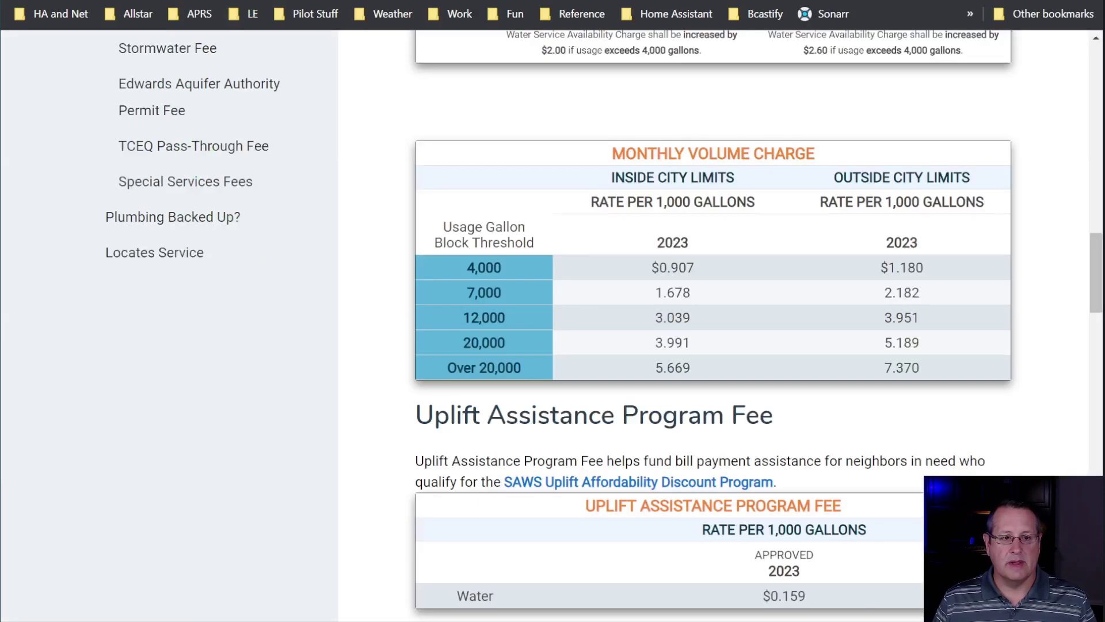
left_click(256, 1)
scroll(532, 299, "down", 3)
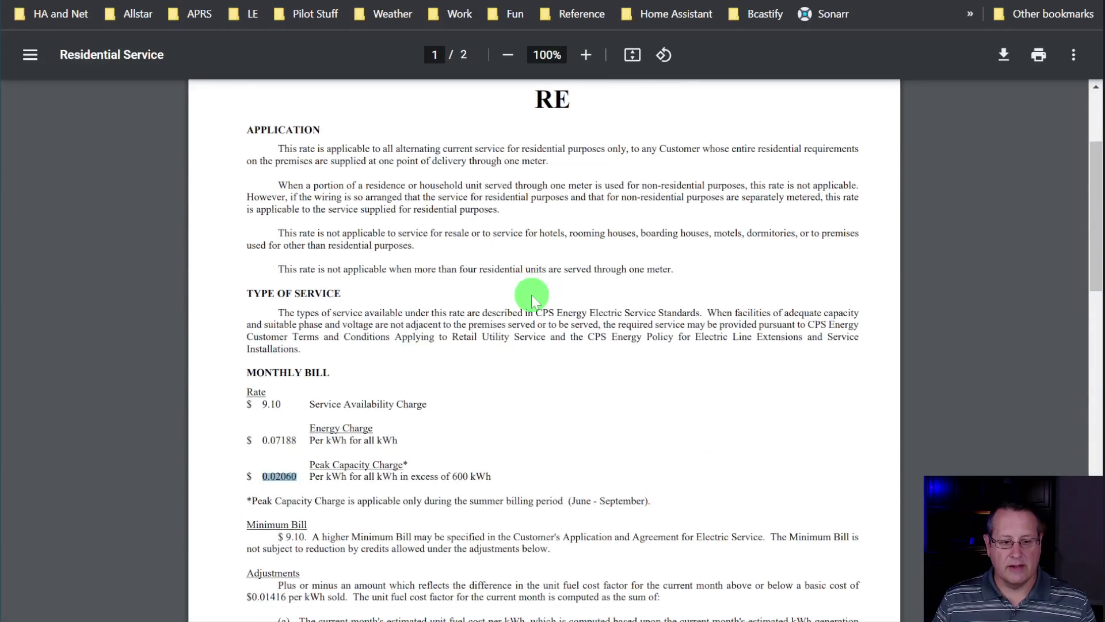
key("ctrl+plus")
key("ctrl+plus")
key("ctrl+plus")
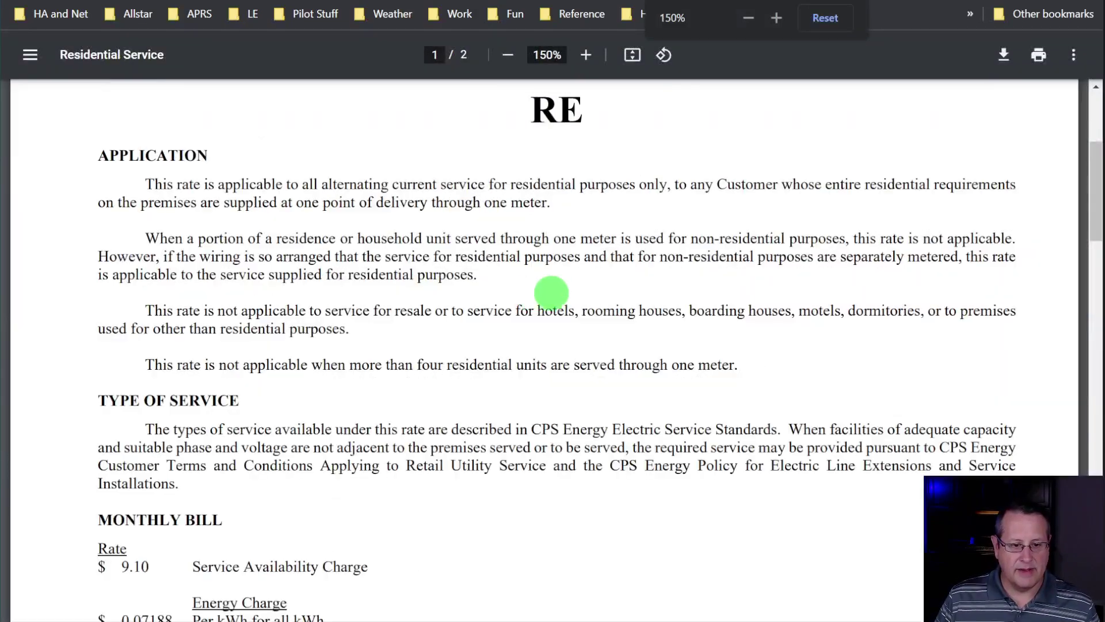
scroll(553, 291, "down", 4)
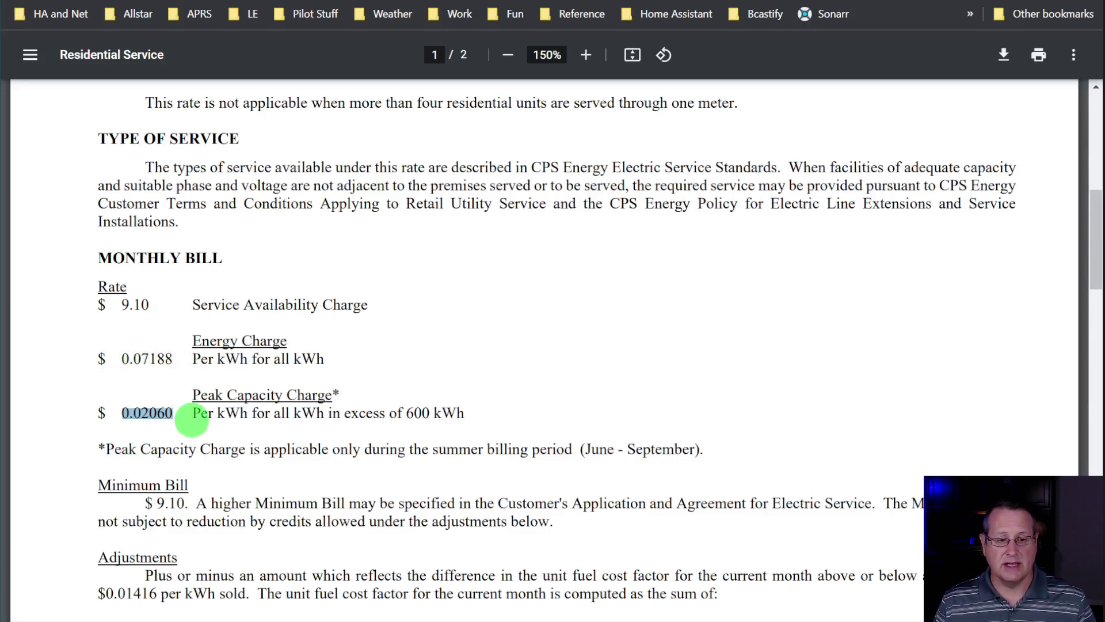
scroll(496, 213, "up", 3)
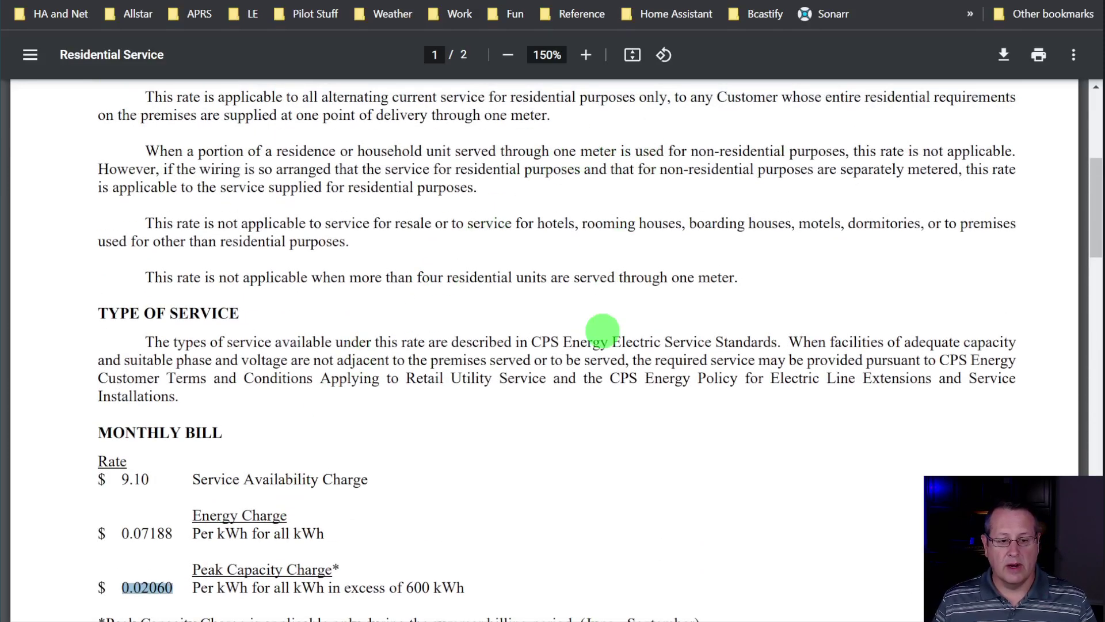
key("ctrl+Tab")
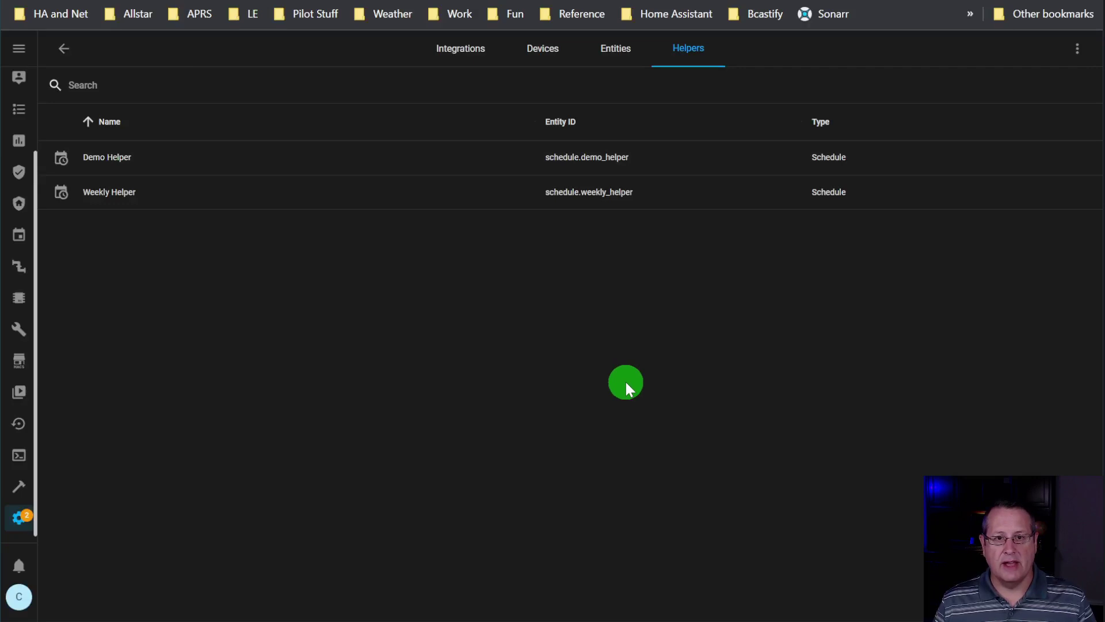
left_click(1045, 596)
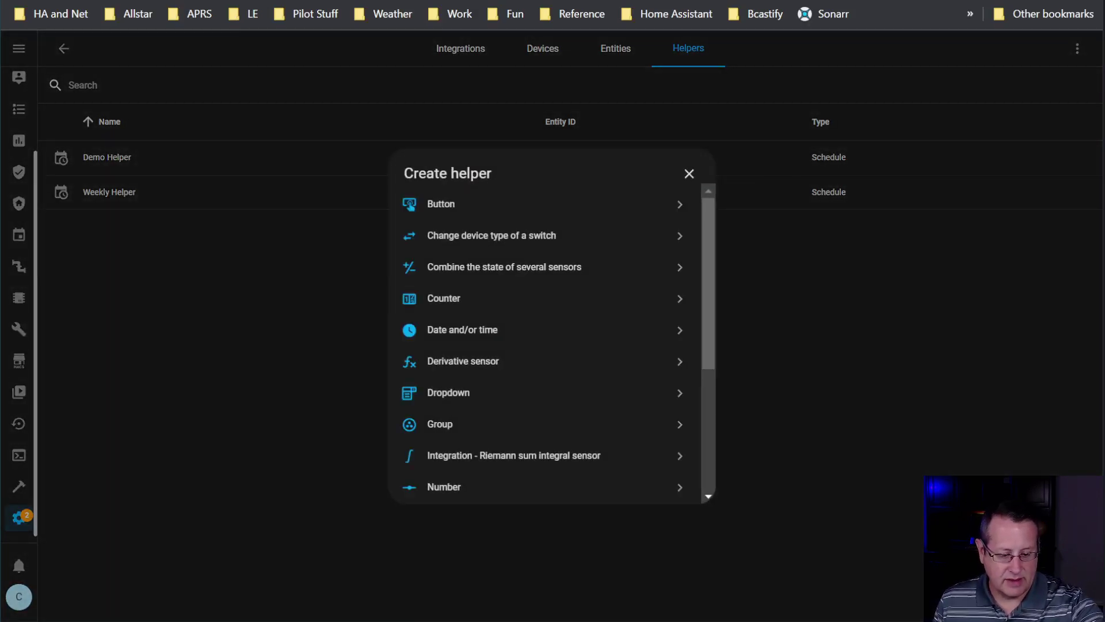
left_click(1034, 593)
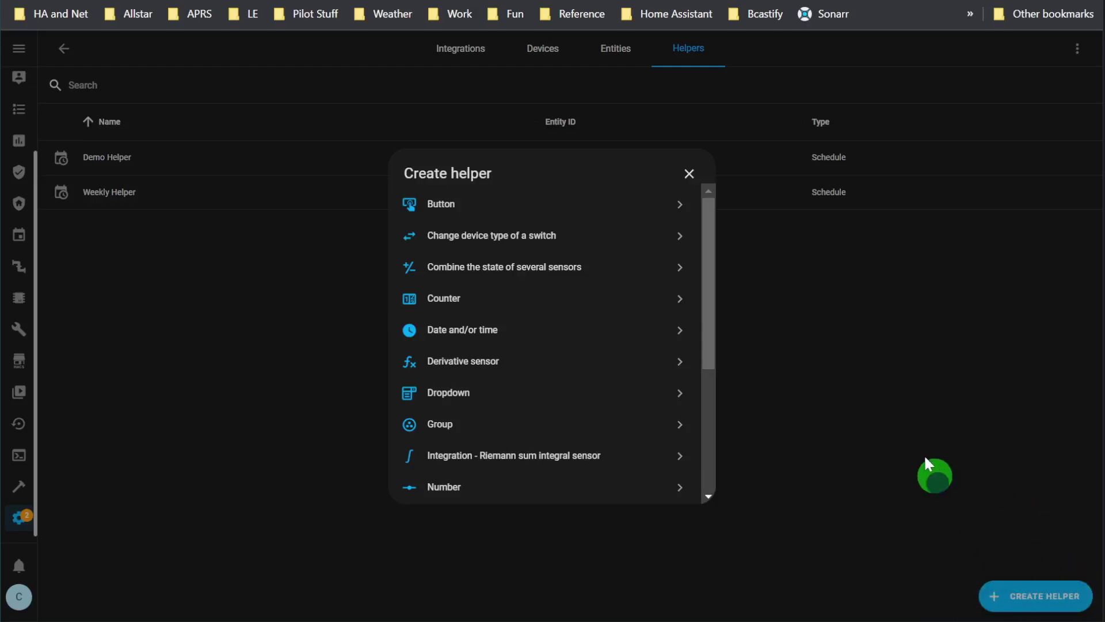
left_click(692, 170)
Step: Go to the Helpers page through a quick command search for "hel"
type("c")
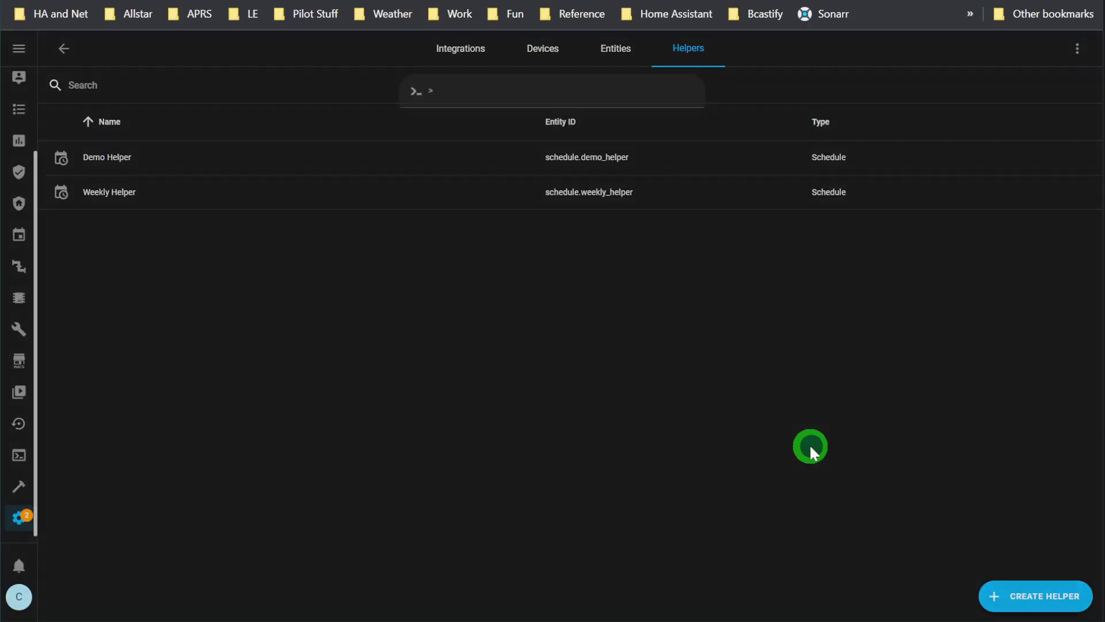
type("hel")
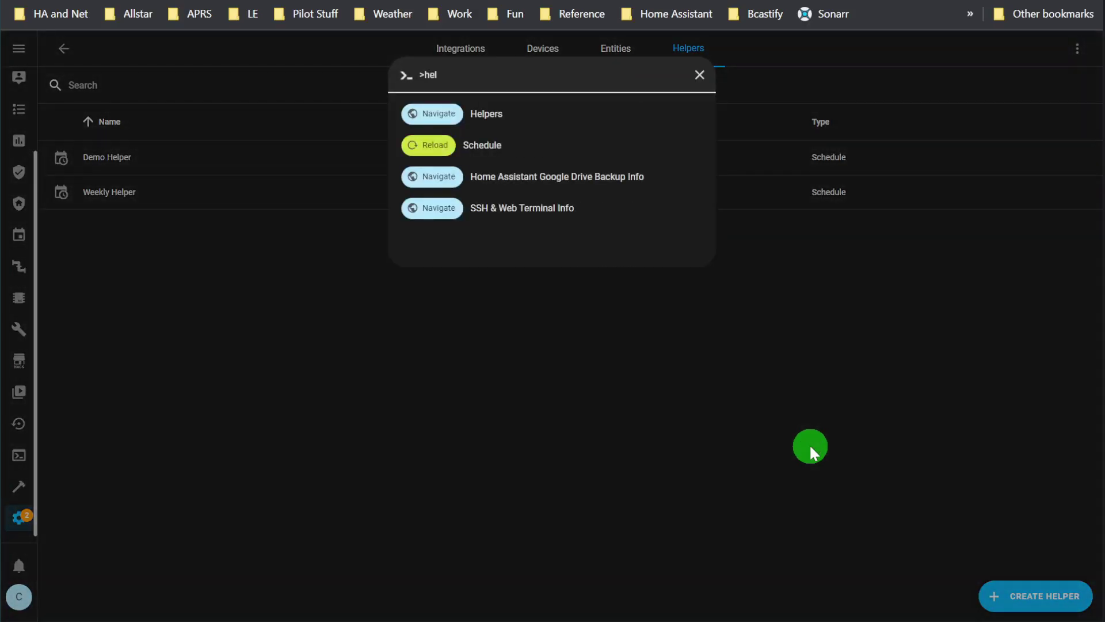
key("Return")
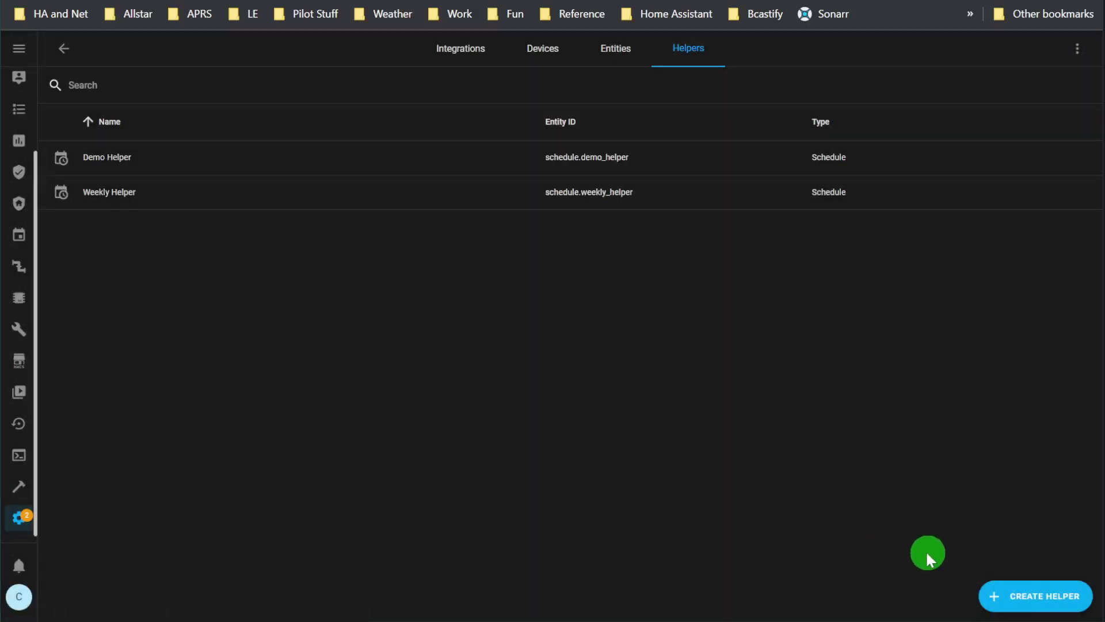
Step: Start a new Utility Meter helper and name it Power Consumption
left_click(1013, 598)
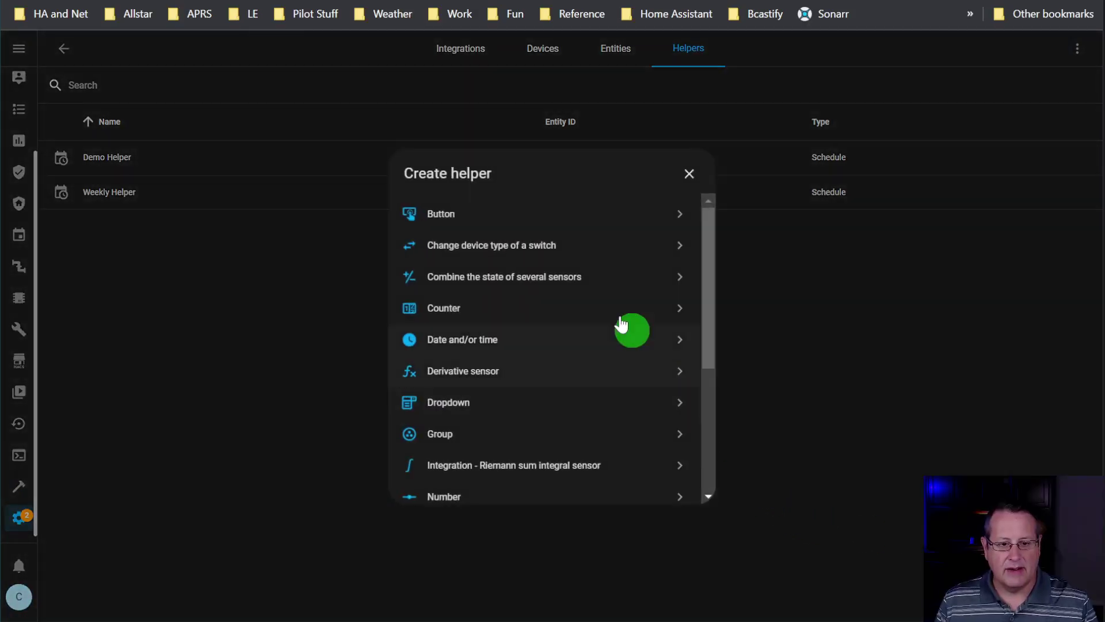
scroll(658, 367, "down", 4)
left_click(454, 481)
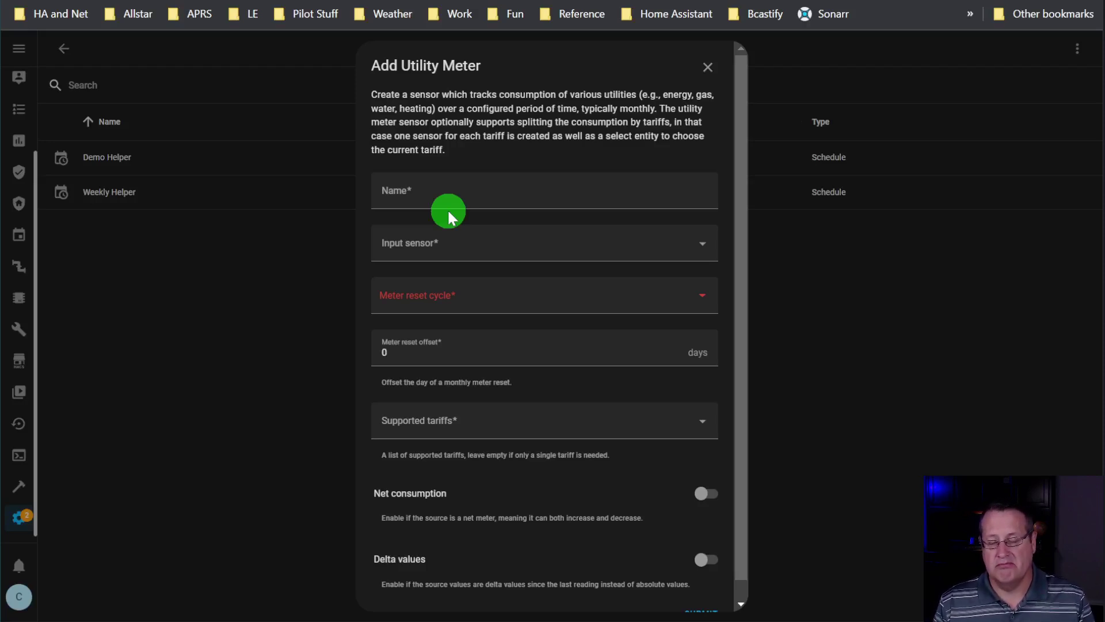
left_click(474, 191)
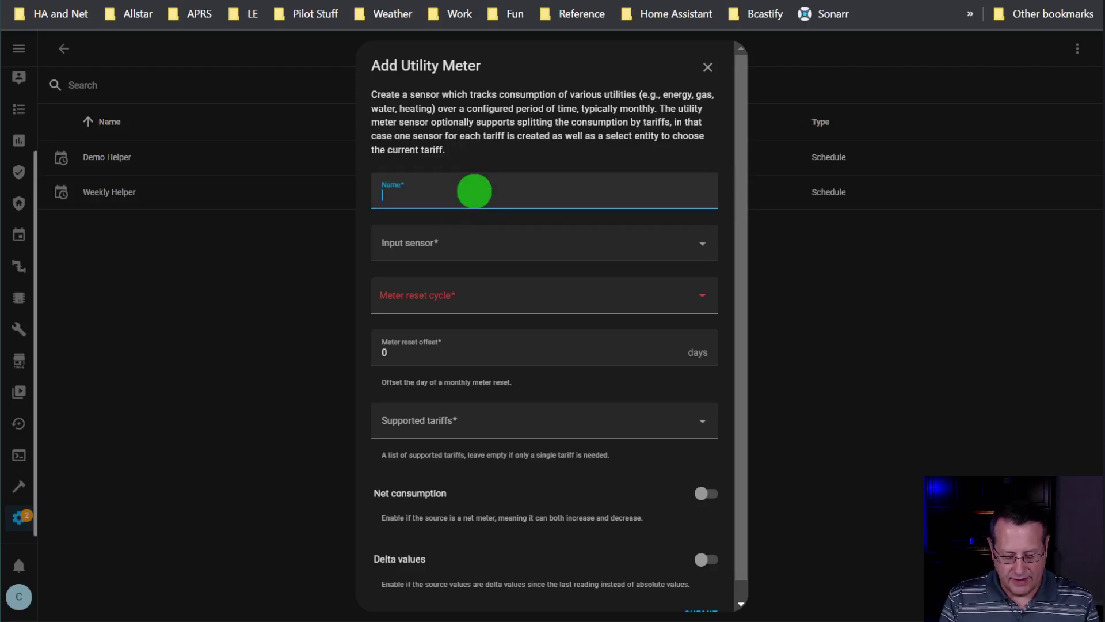
type("P")
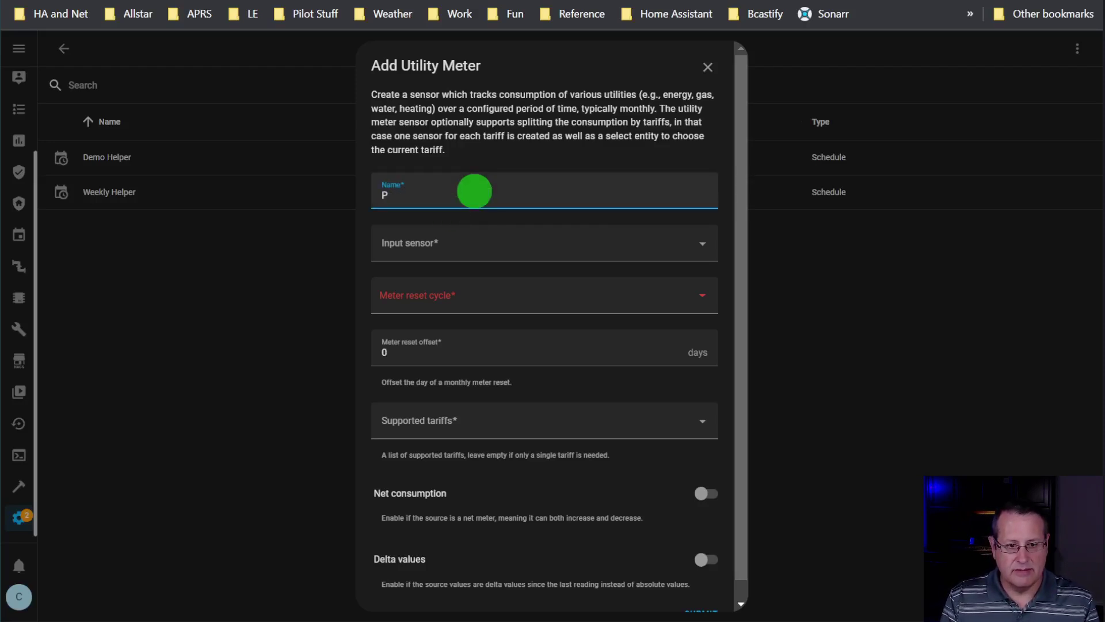
type("ower Consumption")
Step: Set the input sensor to sensor.home_energy_meter_g2_electric_consumed_kwh, found by filtering for "g2", and the meter reset cycle to Monthly
left_click(495, 251)
type("g")
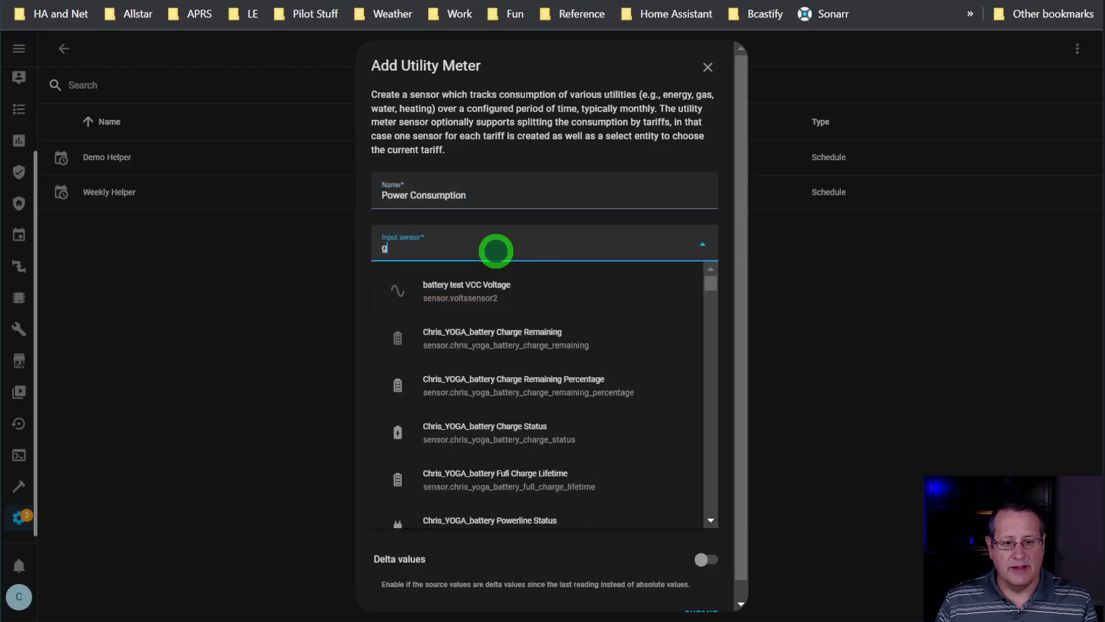
type("2")
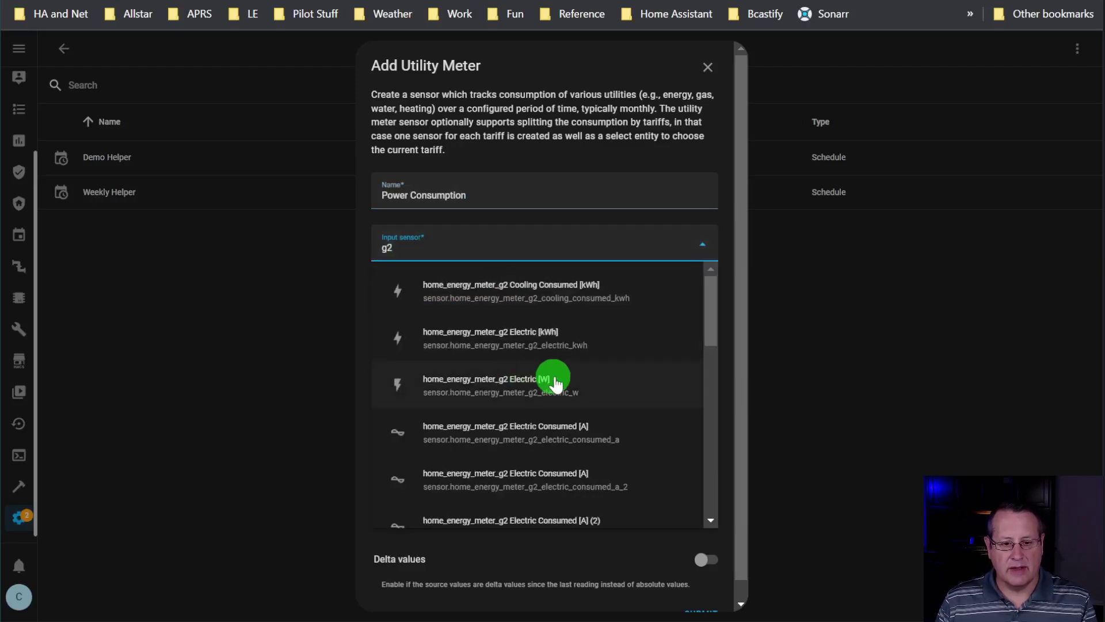
scroll(639, 380, "down", 3)
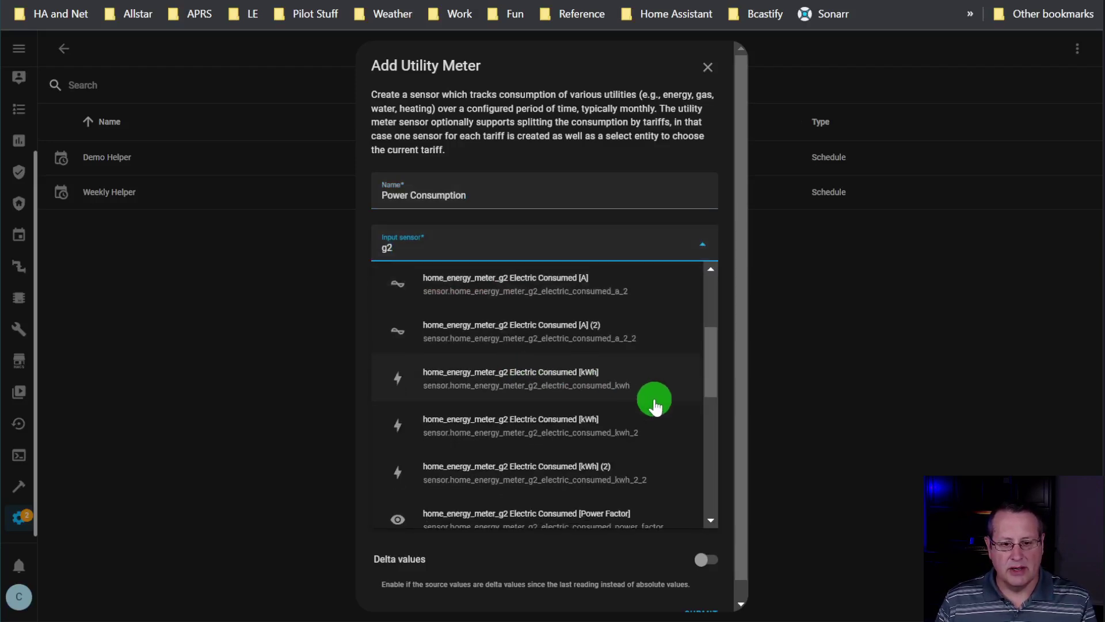
left_click(590, 426)
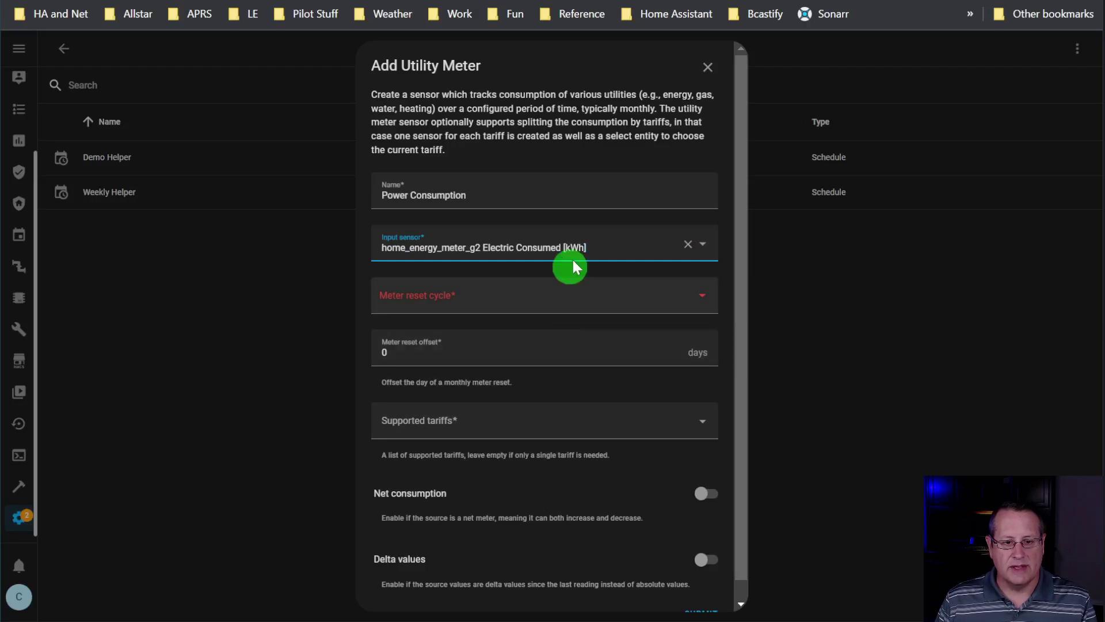
left_click(597, 245)
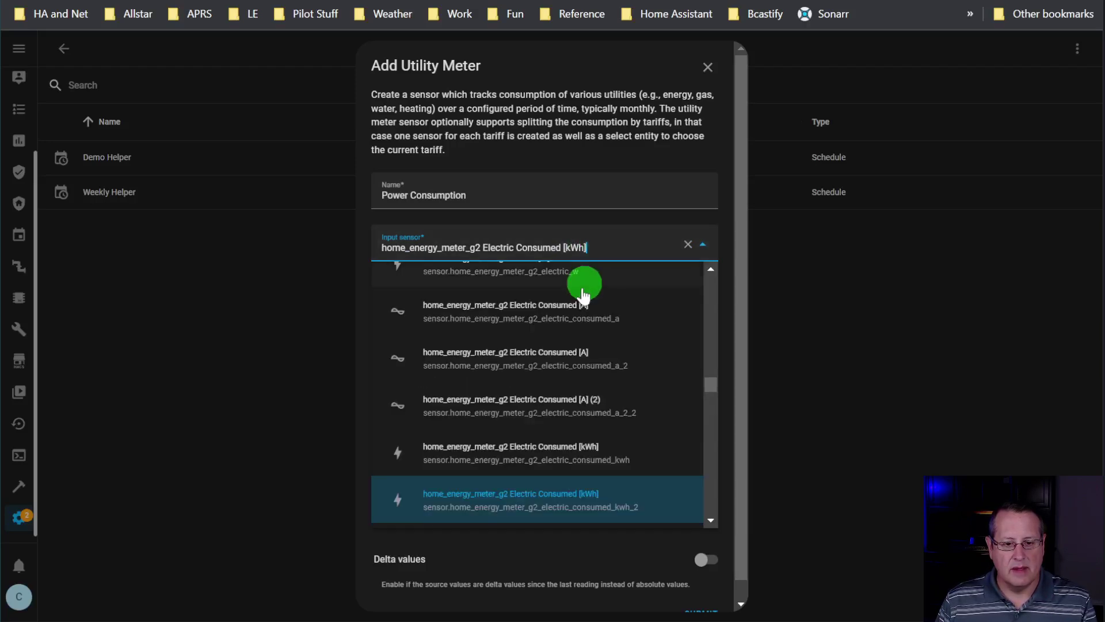
left_click(586, 452)
left_click(496, 304)
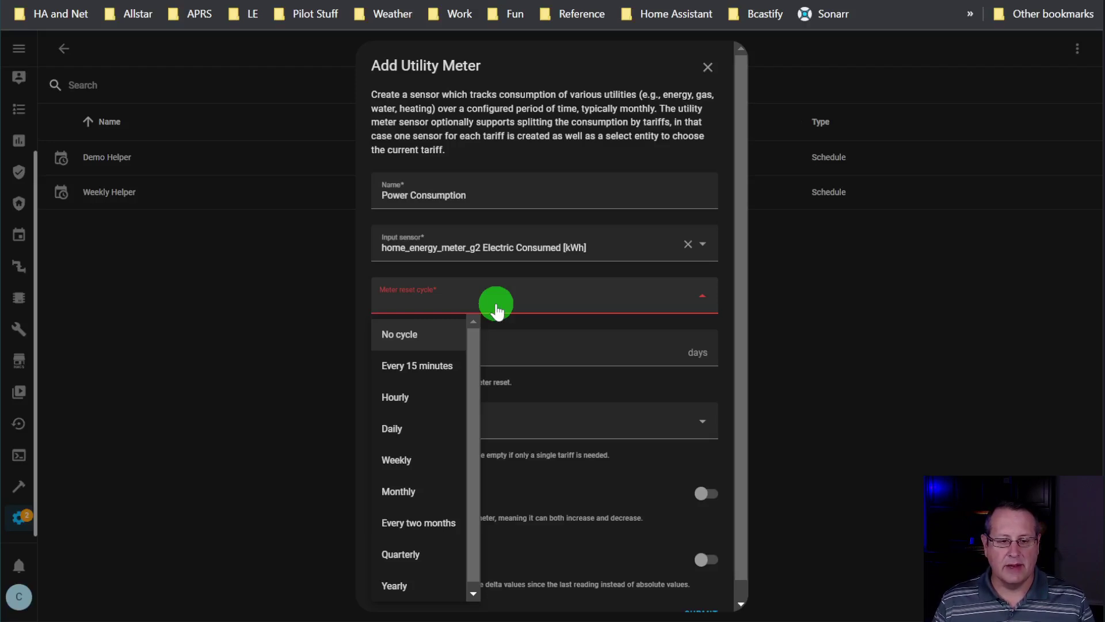
left_click(406, 496)
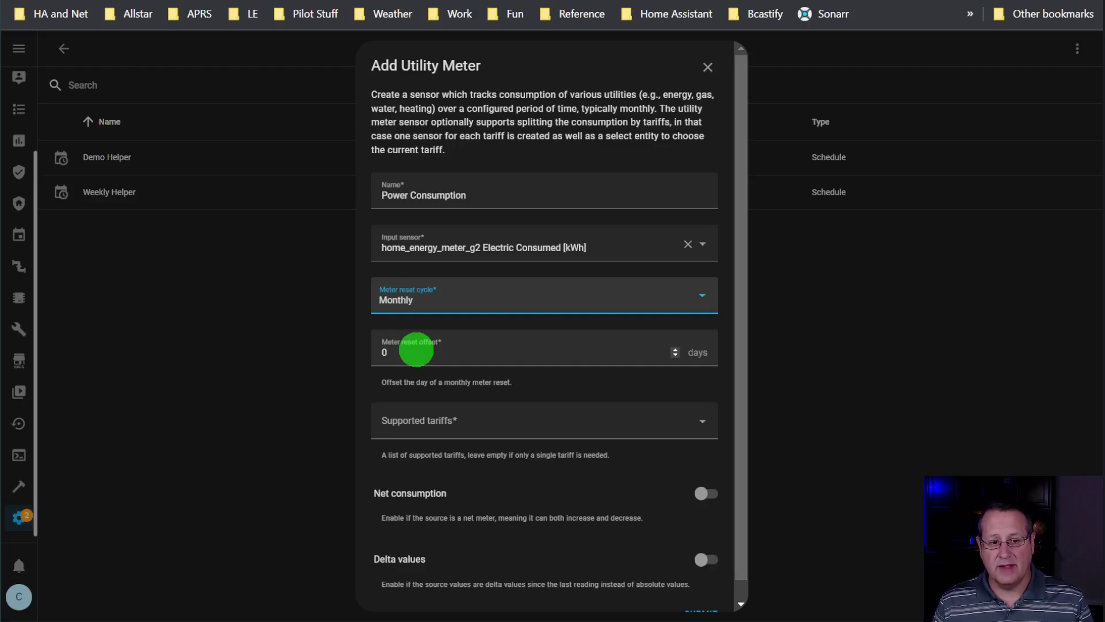
Step: Try a meter reset offset of 15 days, and return the offset to 0
left_click(416, 349)
key("BackSpace")
type("15")
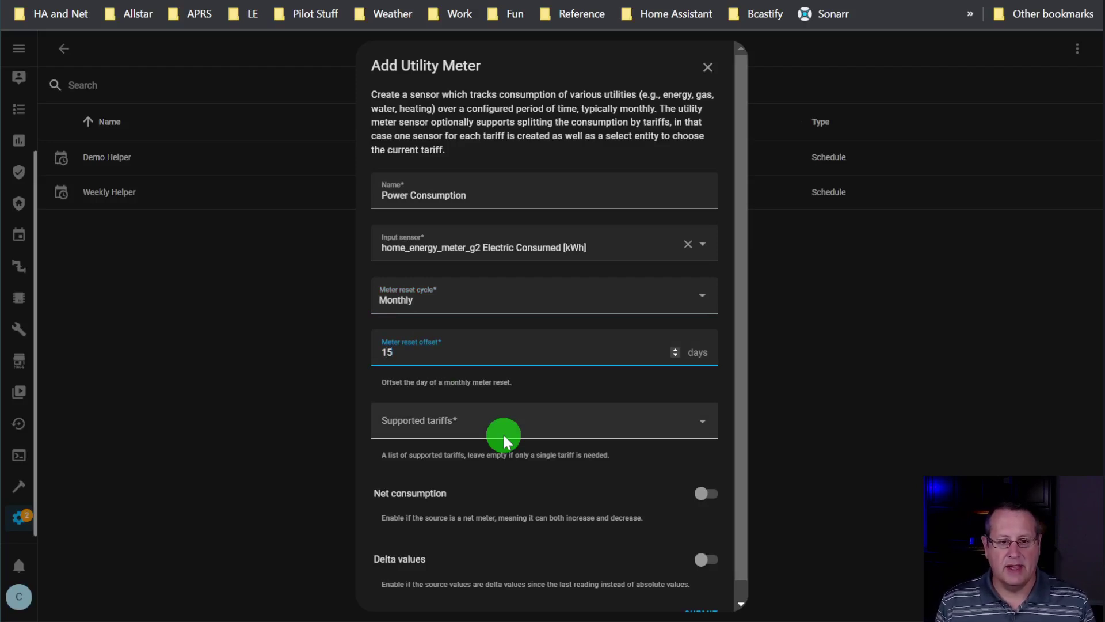
key("BackSpace")
key("BackSpace")
type("0")
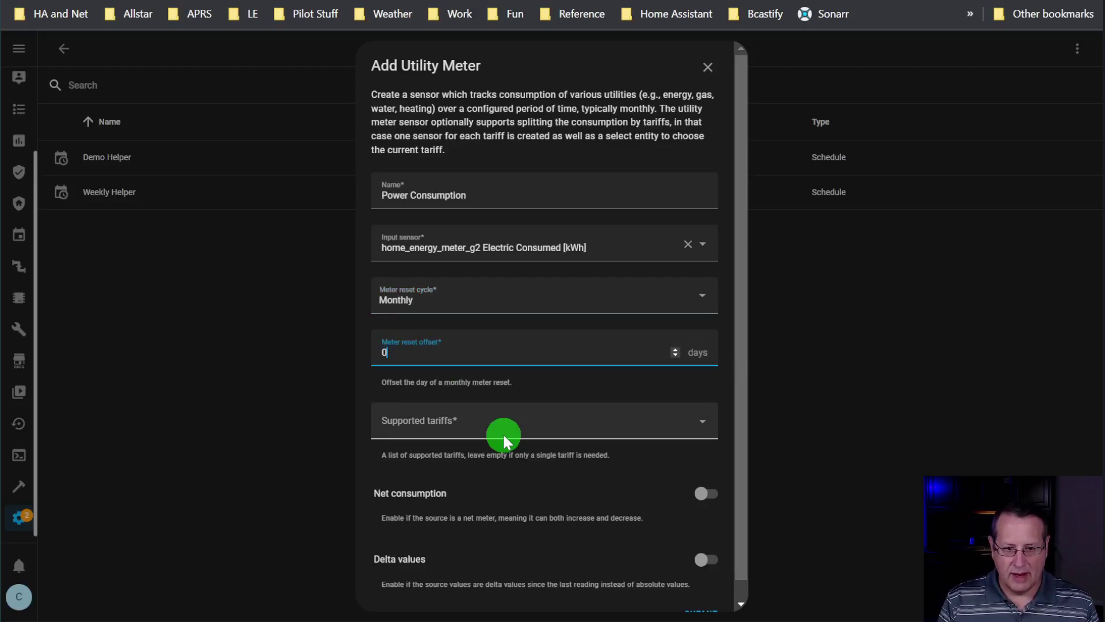
Step: Add the supported tariffs peak and offpeak to the Power Consumption meter
left_click(556, 415)
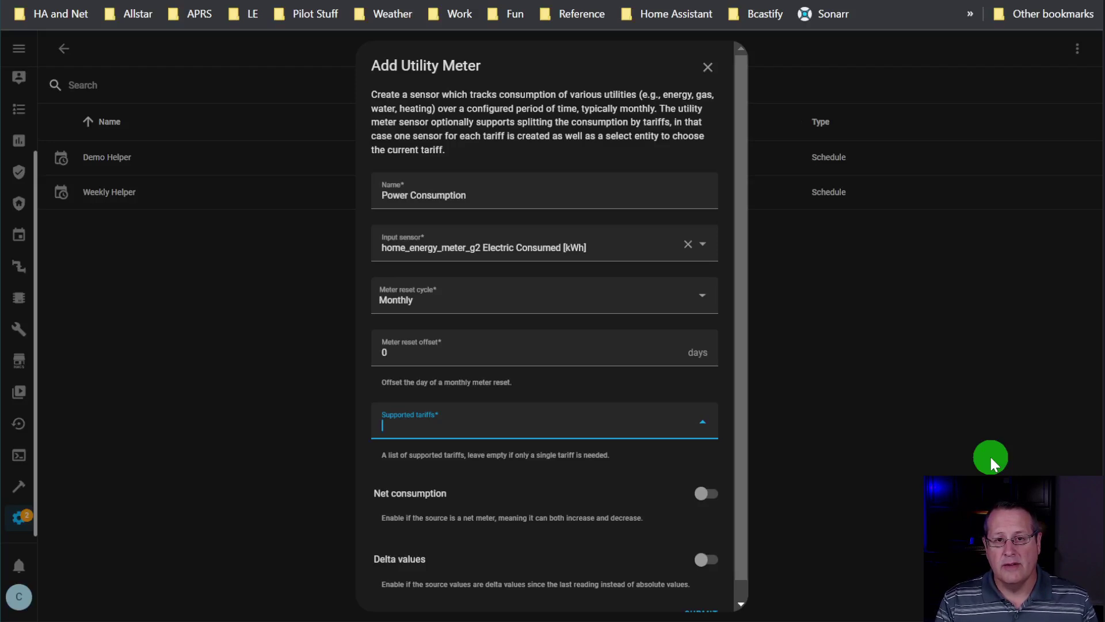
type("peak")
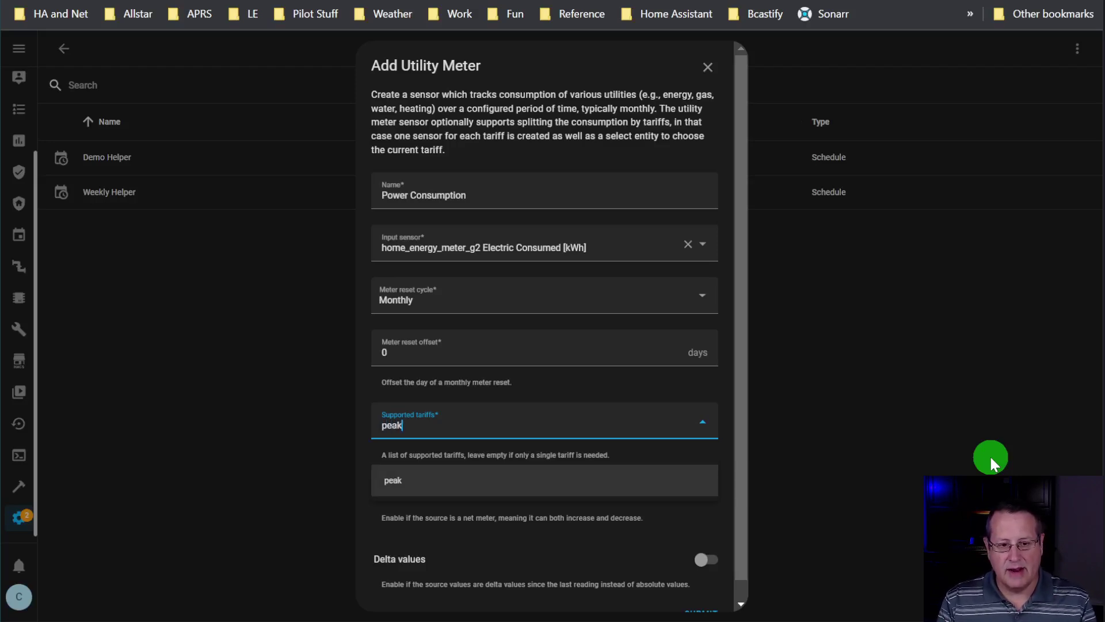
key("Return")
type("off")
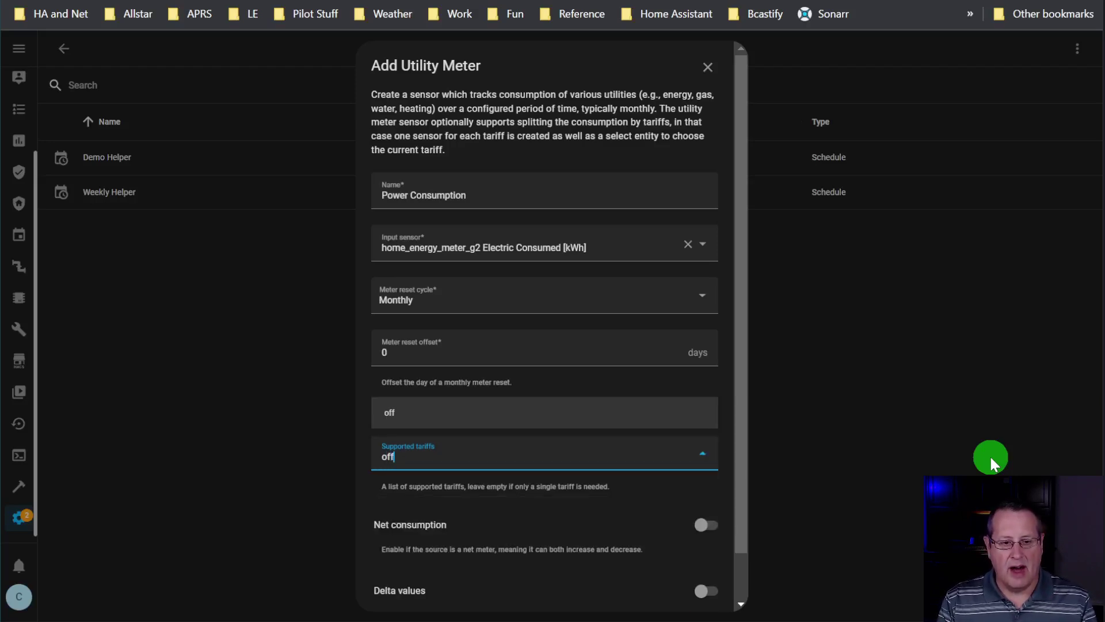
type("peak")
key("Return")
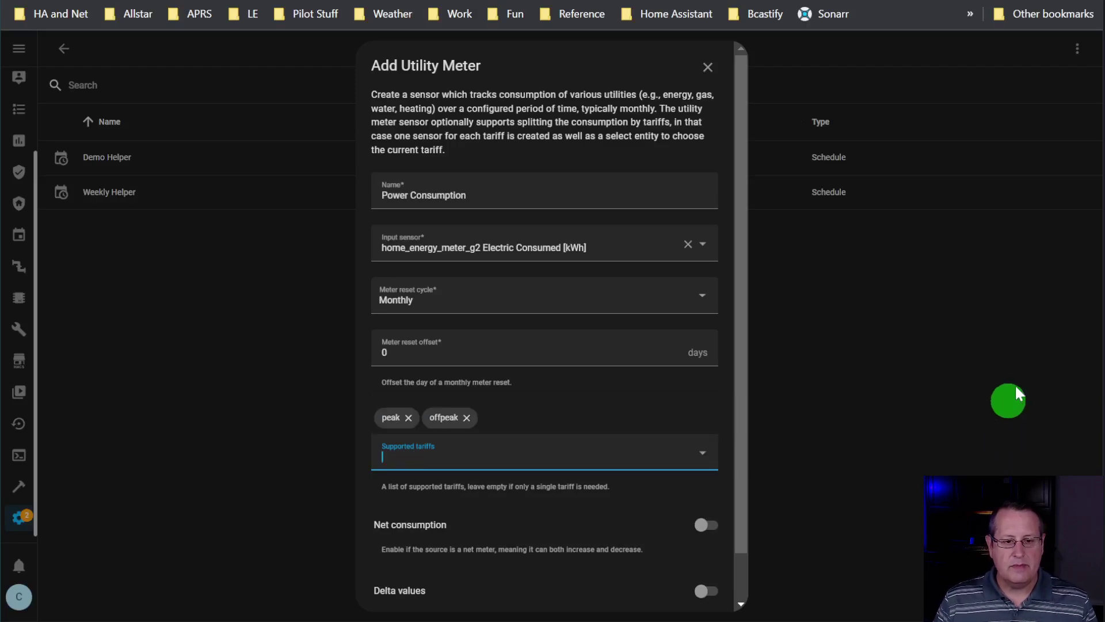
Step: Review the remaining options, submit the Power Consumption meter and finish its creation
scroll(596, 420, "down", 2)
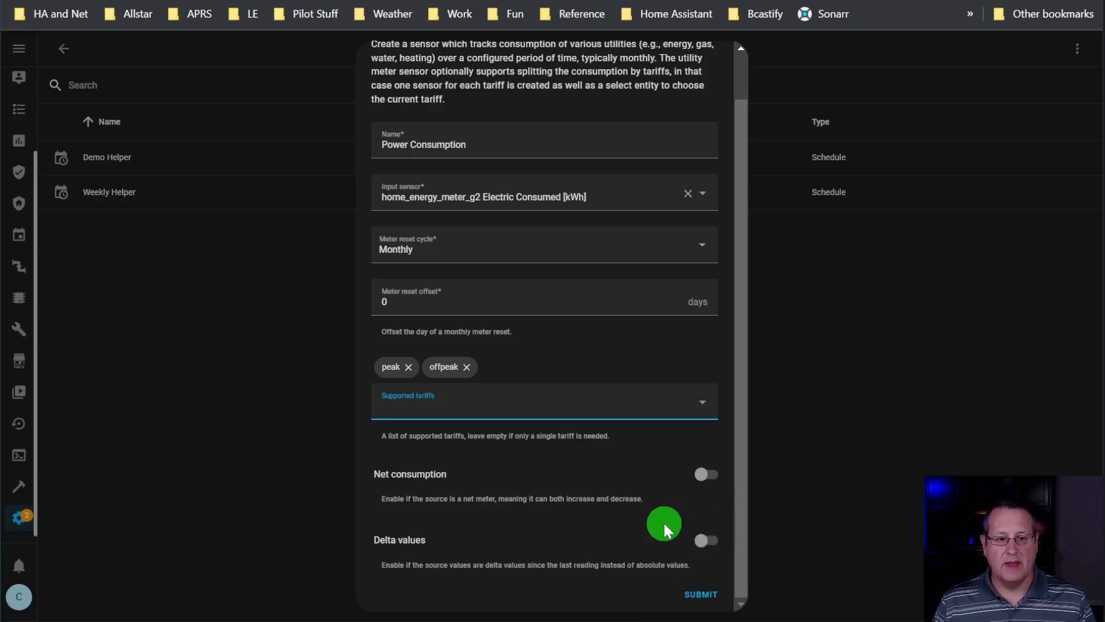
scroll(663, 521, "up", 2)
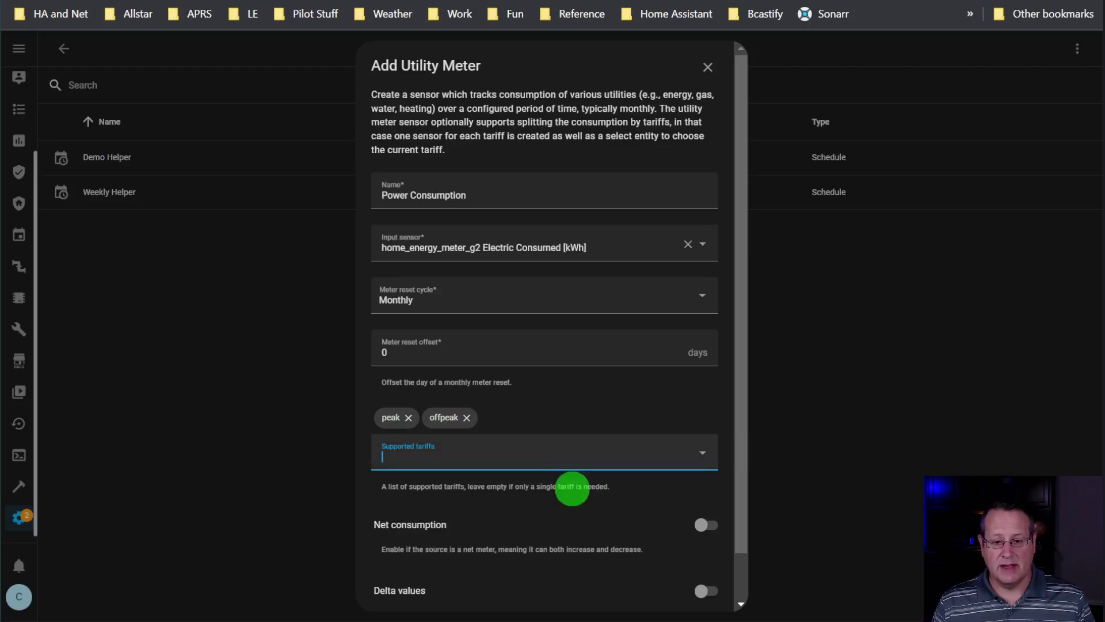
scroll(587, 476, "down", 2)
left_click(707, 599)
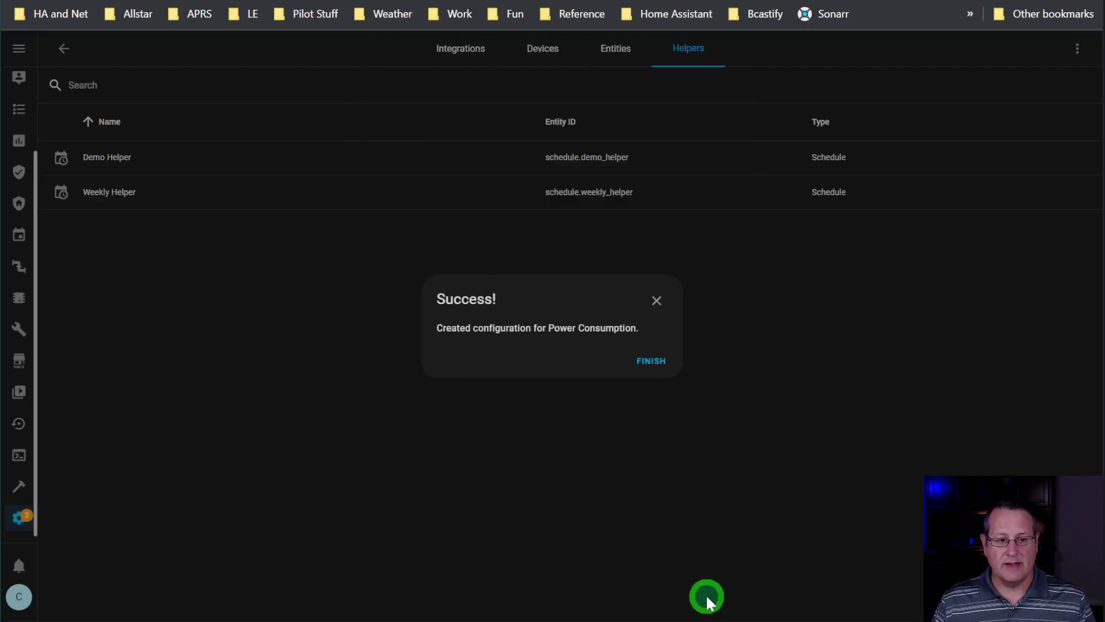
left_click(652, 361)
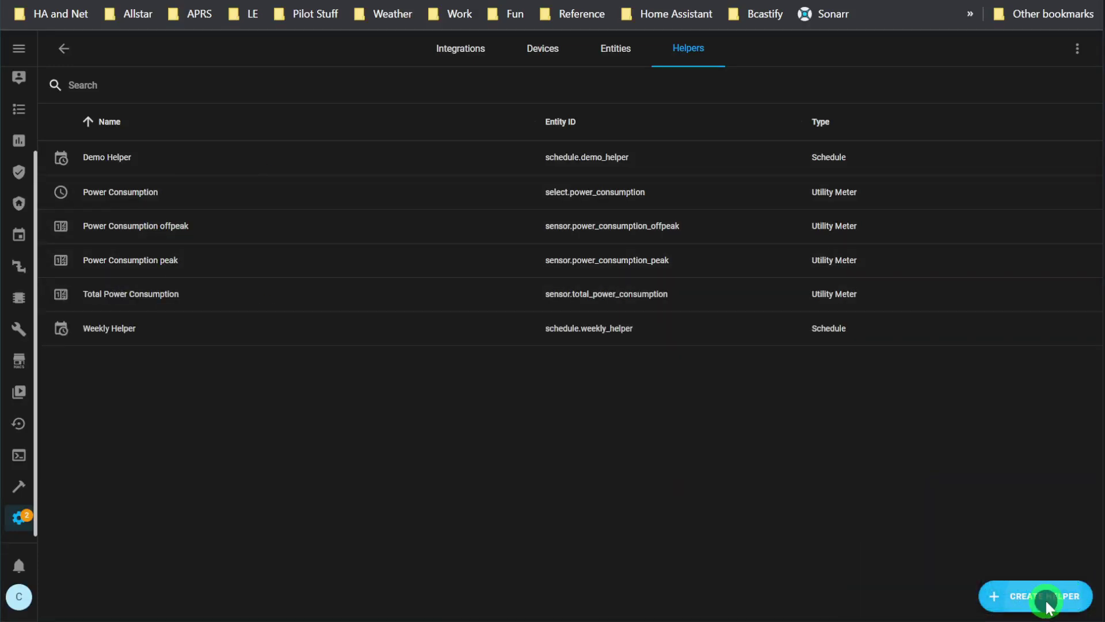
Step: Start another Utility Meter helper and name it Total Power Consumption
left_click(1046, 606)
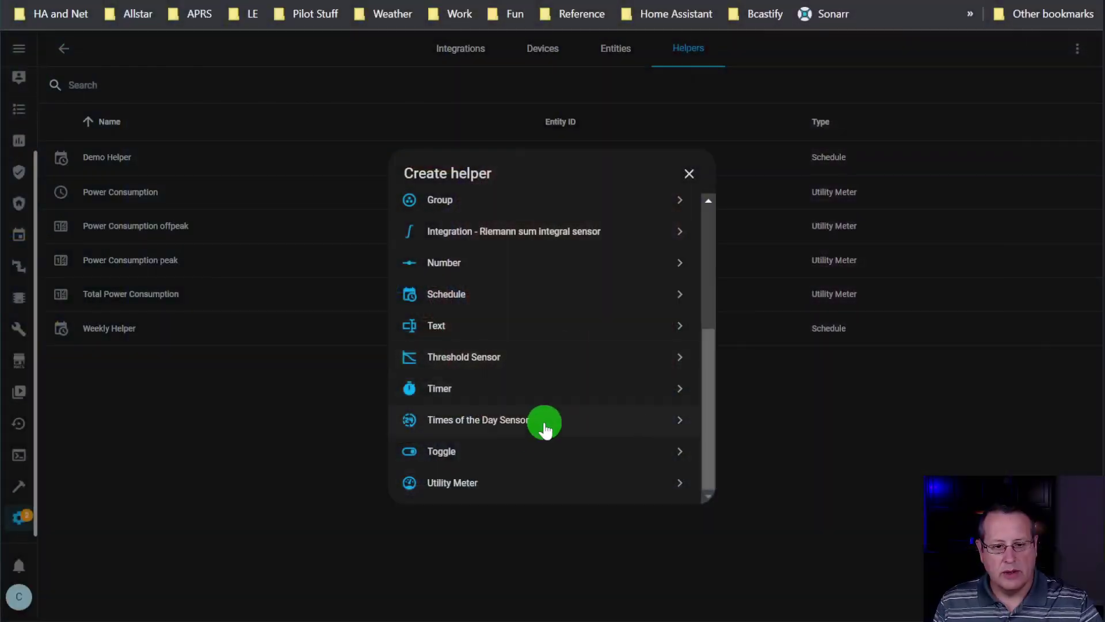
left_click(476, 484)
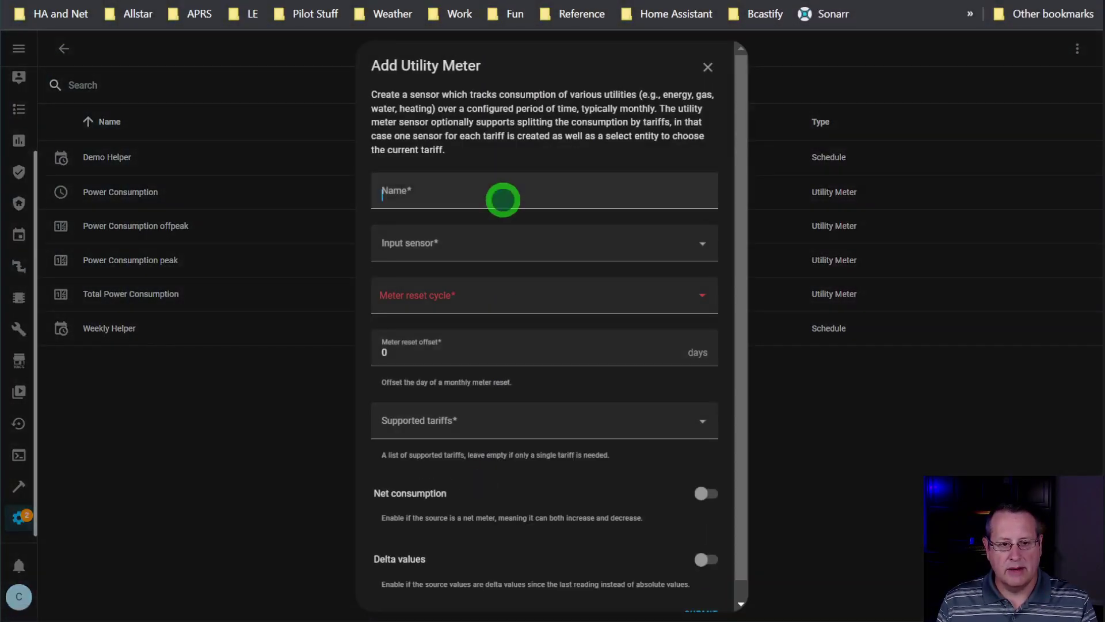
left_click(502, 200)
type("Total Power Consumption")
Step: Set Total Power Consumption's input sensor to sensor.home_energy_meter_g2_electric_consumed_kwh and its meter reset cycle to Monthly
key("Tab")
type("g2")
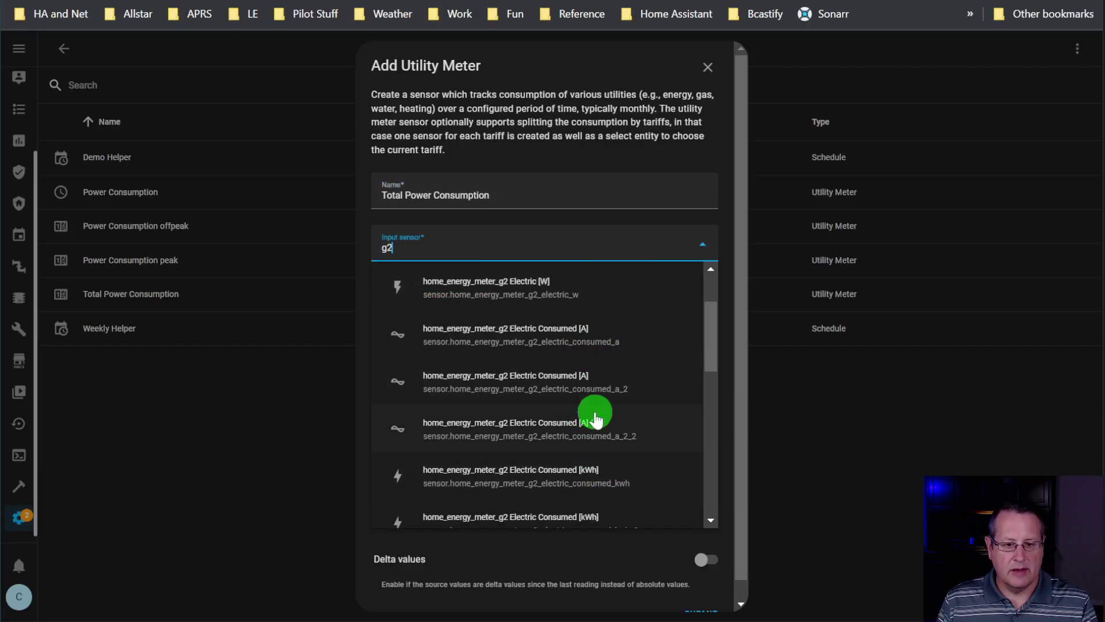
scroll(592, 414, "down", 2)
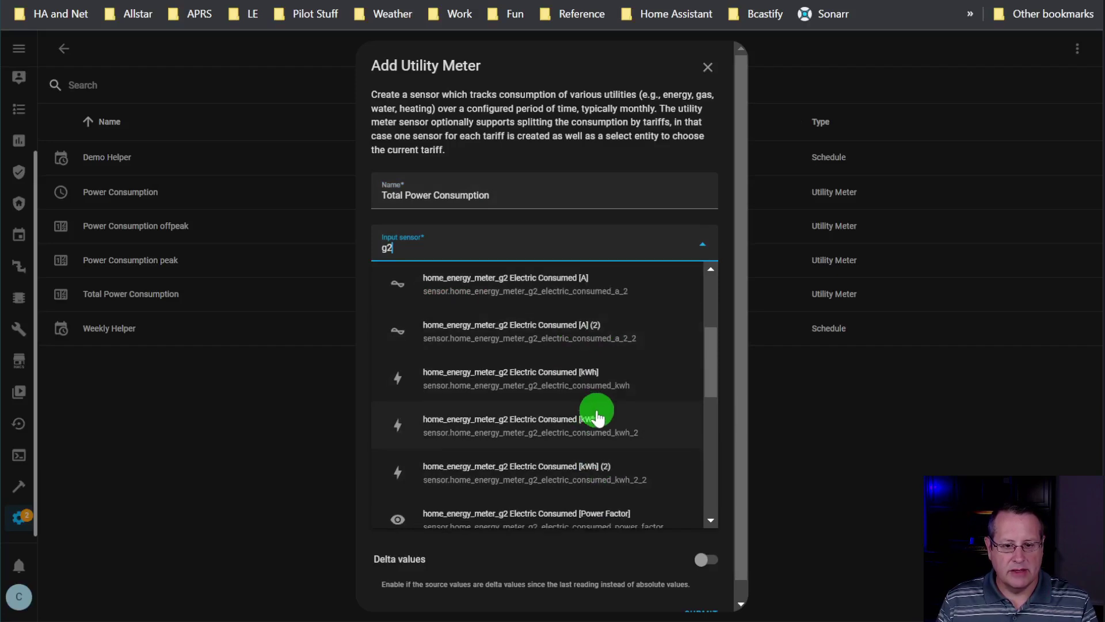
left_click(595, 379)
left_click(460, 305)
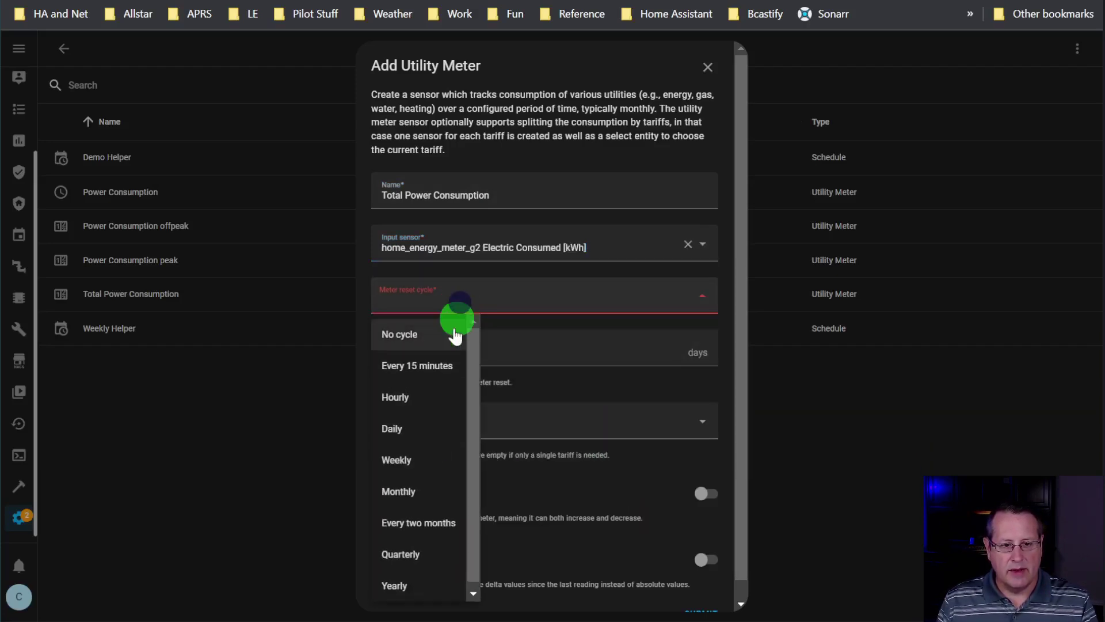
left_click(409, 493)
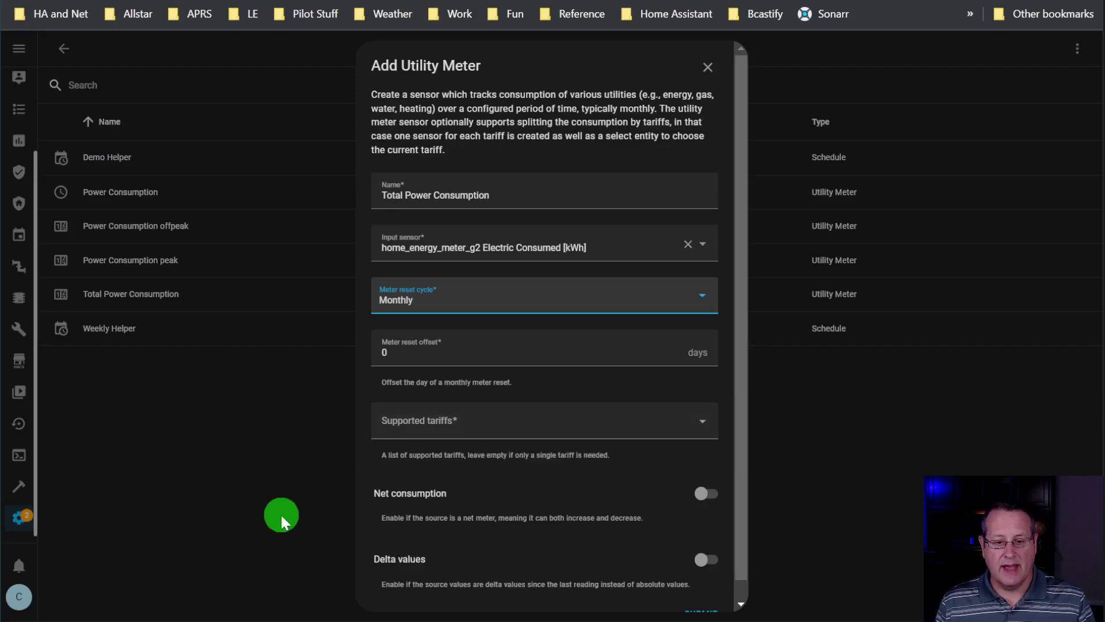
Step: Submit the Total Power Consumption meter without tariffs and finish its creation
scroll(530, 403, "down", 1)
left_click(720, 605)
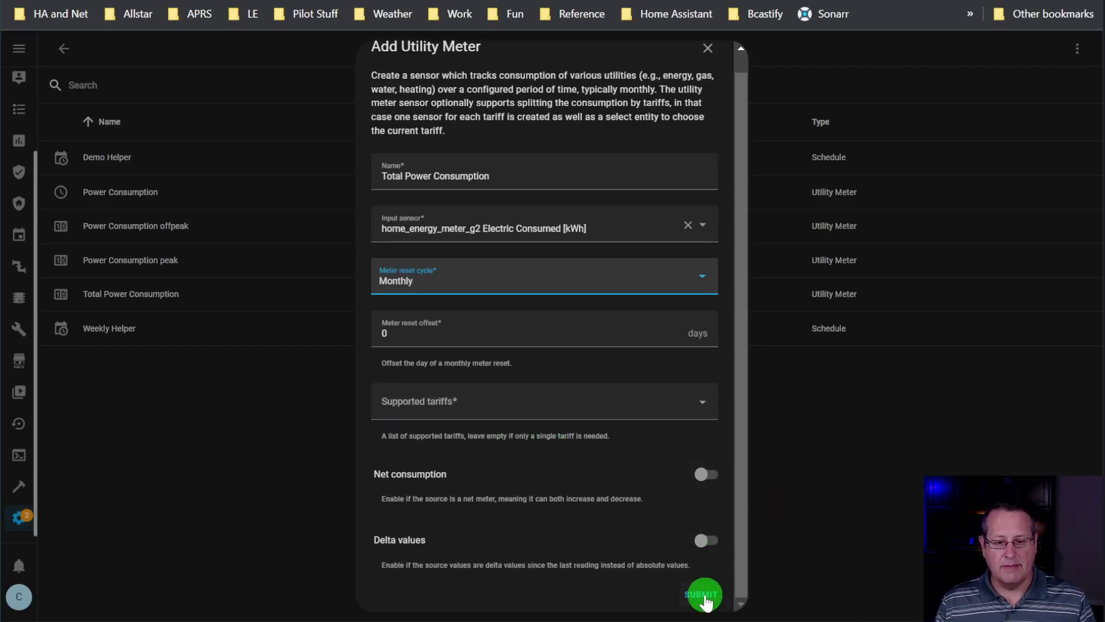
left_click(649, 359)
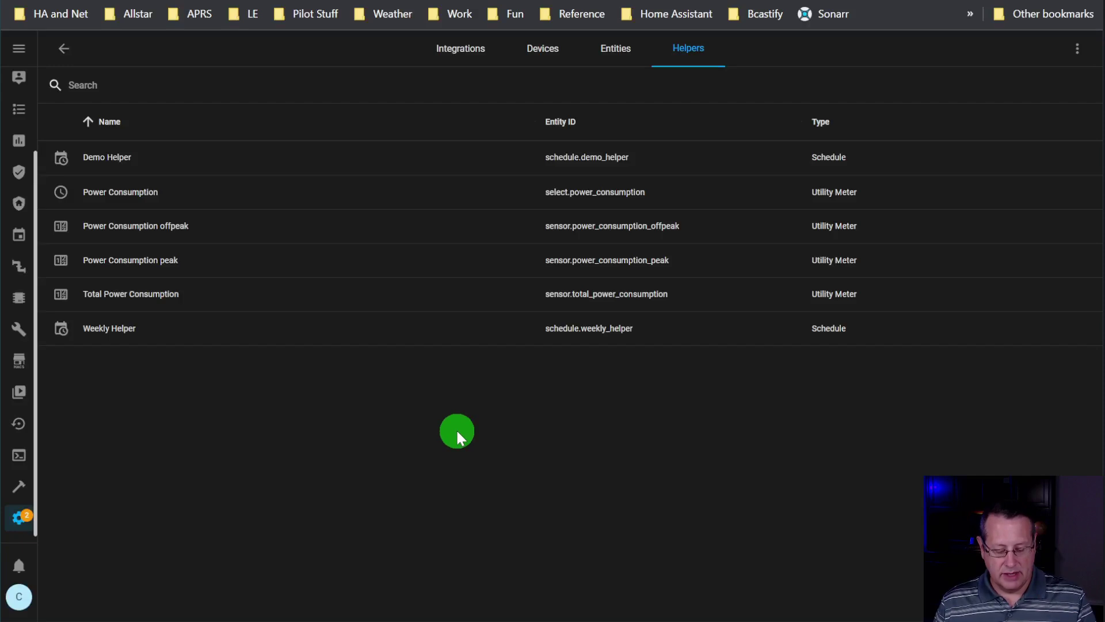
Step: Go to the Energy configuration page through a quick command search for "ener"
type("c")
type("e")
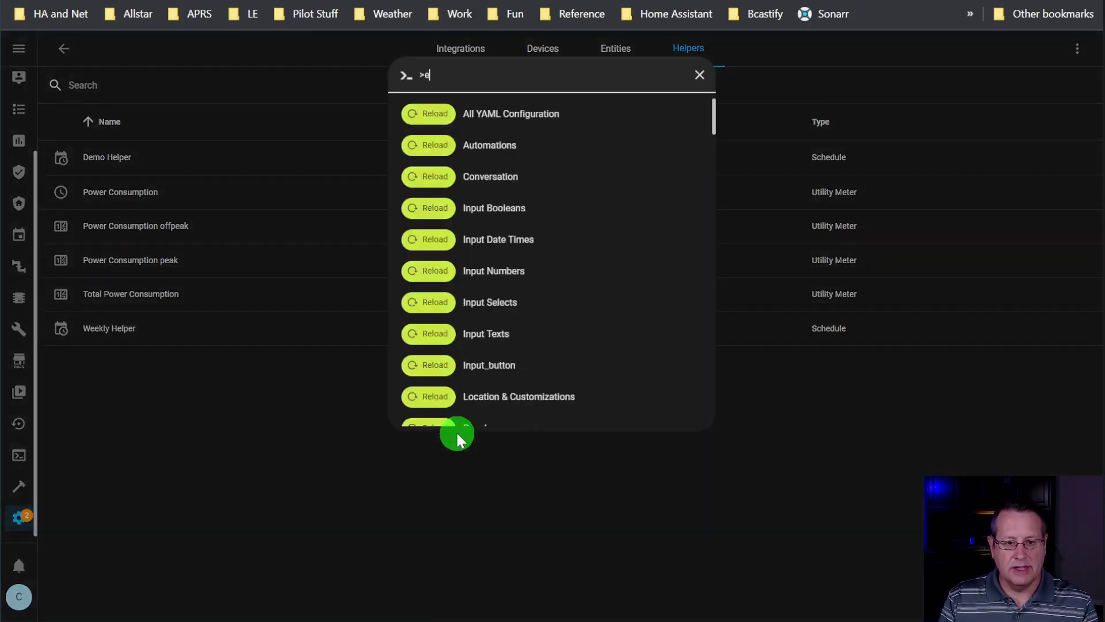
type("ner")
key("Down")
key("Return")
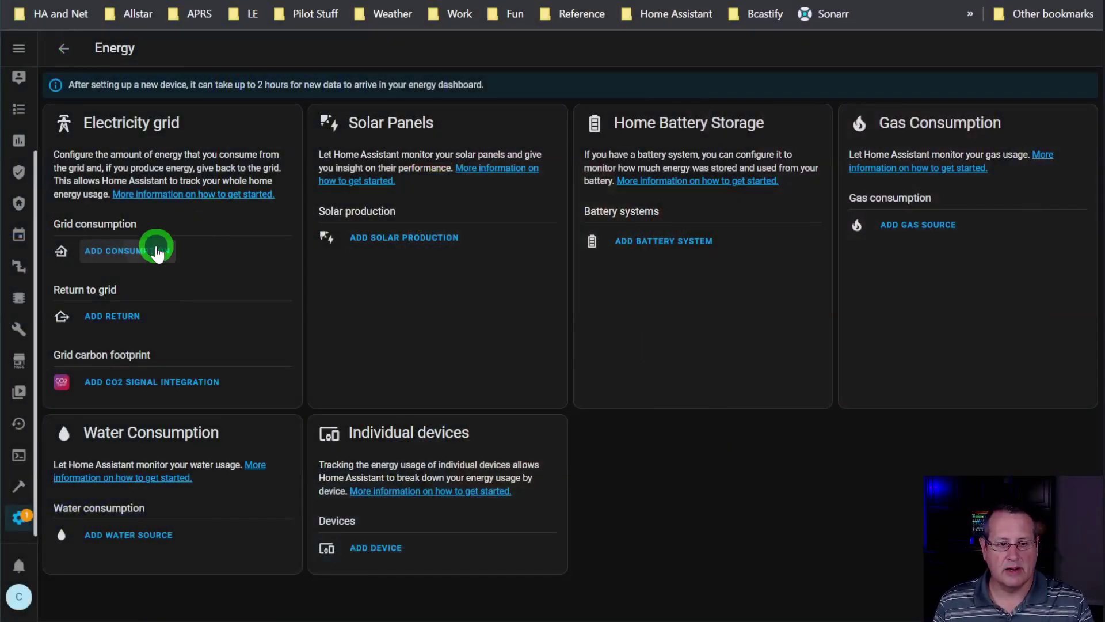
Step: Start adding a grid consumption source with Power Consumption offpeak as the consumed energy, and track its costs with a static price
left_click(157, 252)
left_click(492, 301)
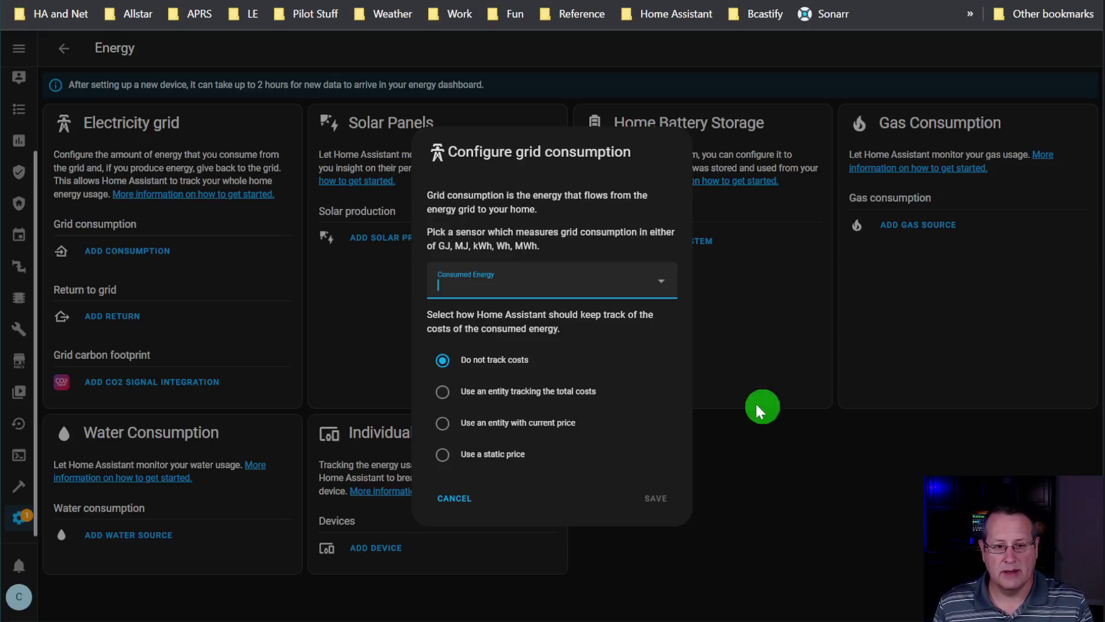
left_click(544, 288)
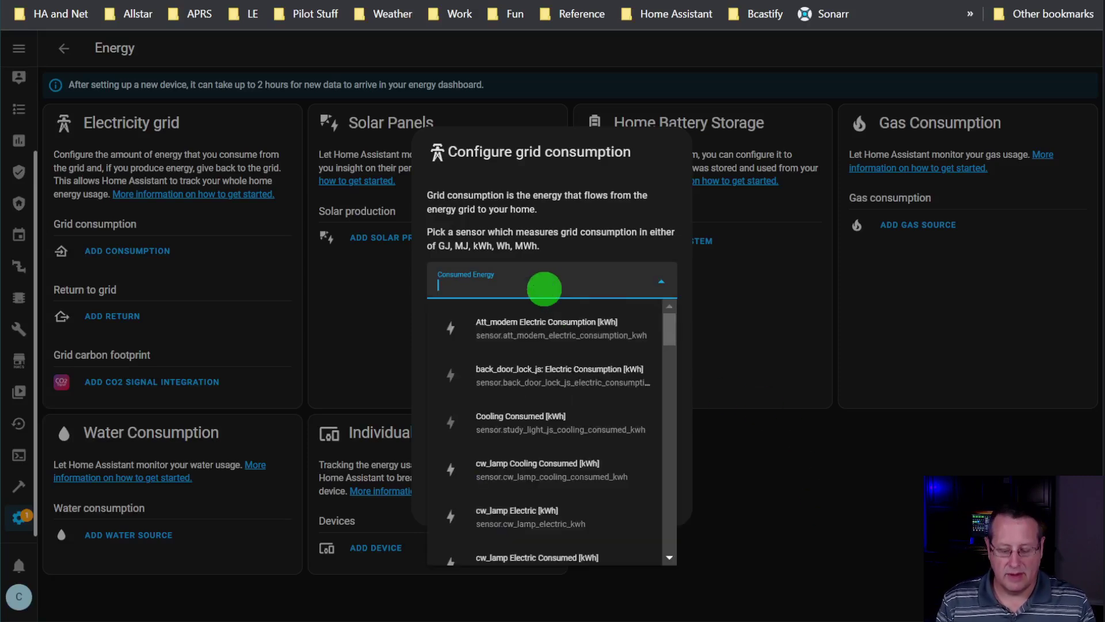
type("power")
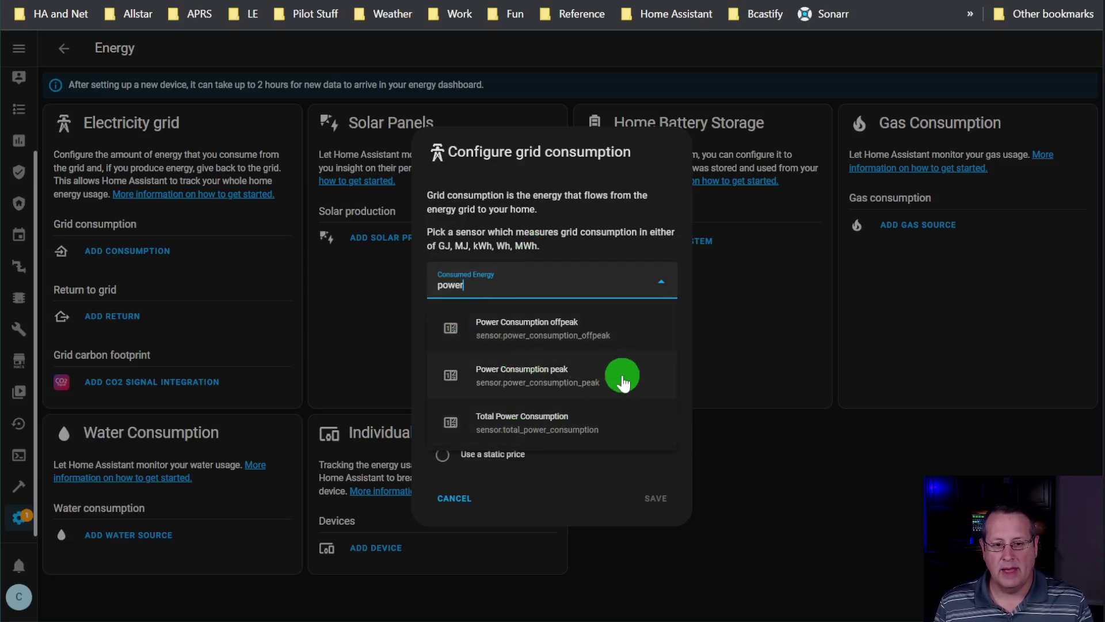
left_click(595, 328)
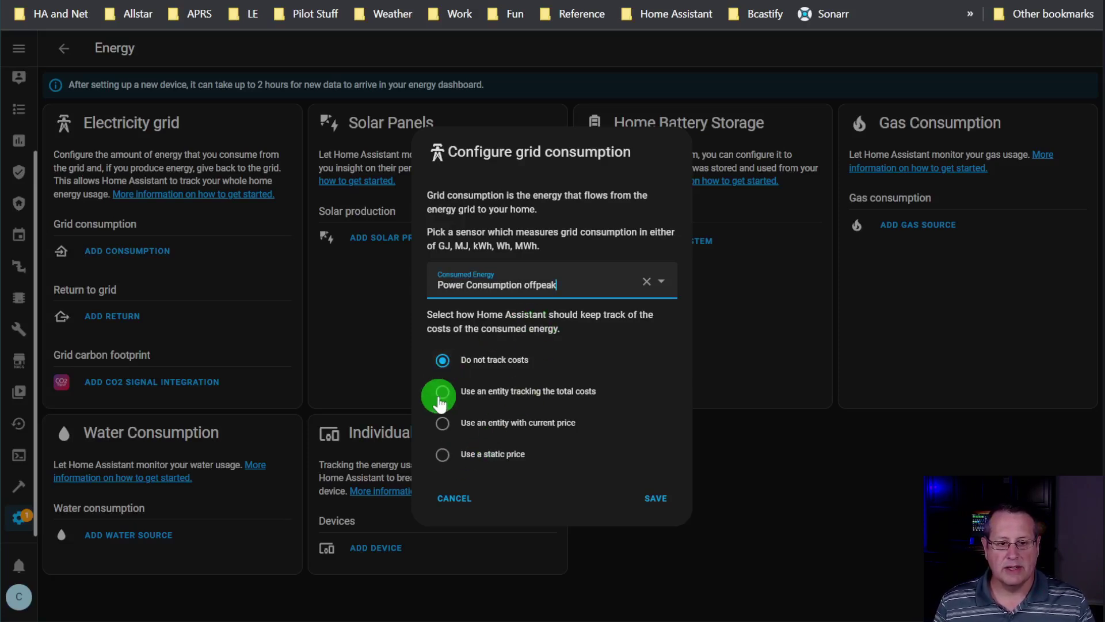
left_click(445, 455)
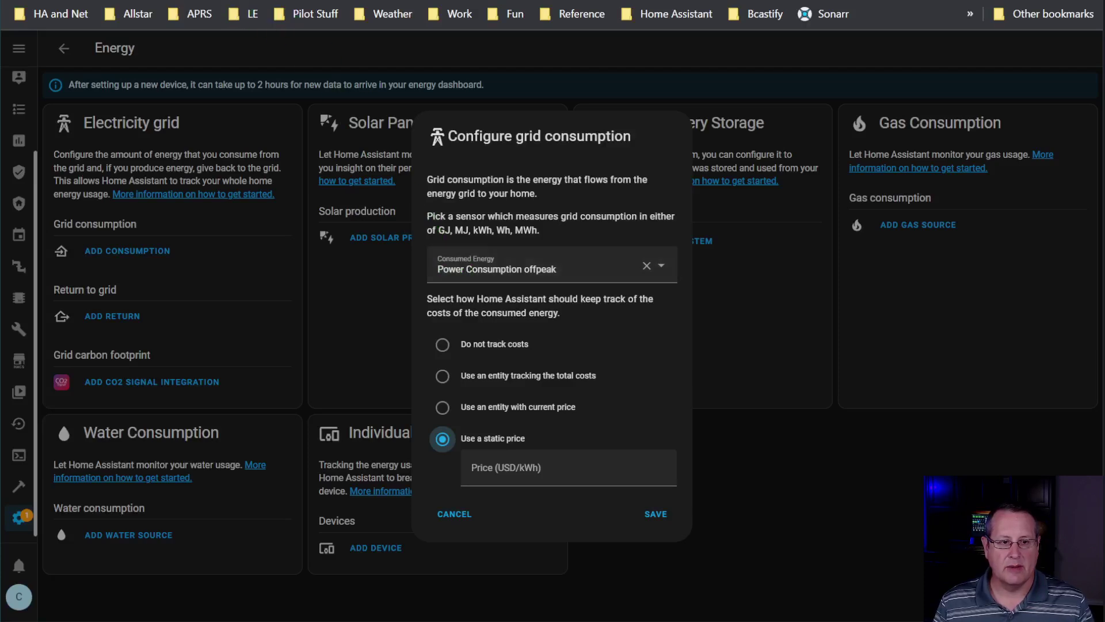
Step: Select the 0.07188 energy charge in the Residential Service rate sheet and bring up Calculator over the document
key("ctrl+Tab")
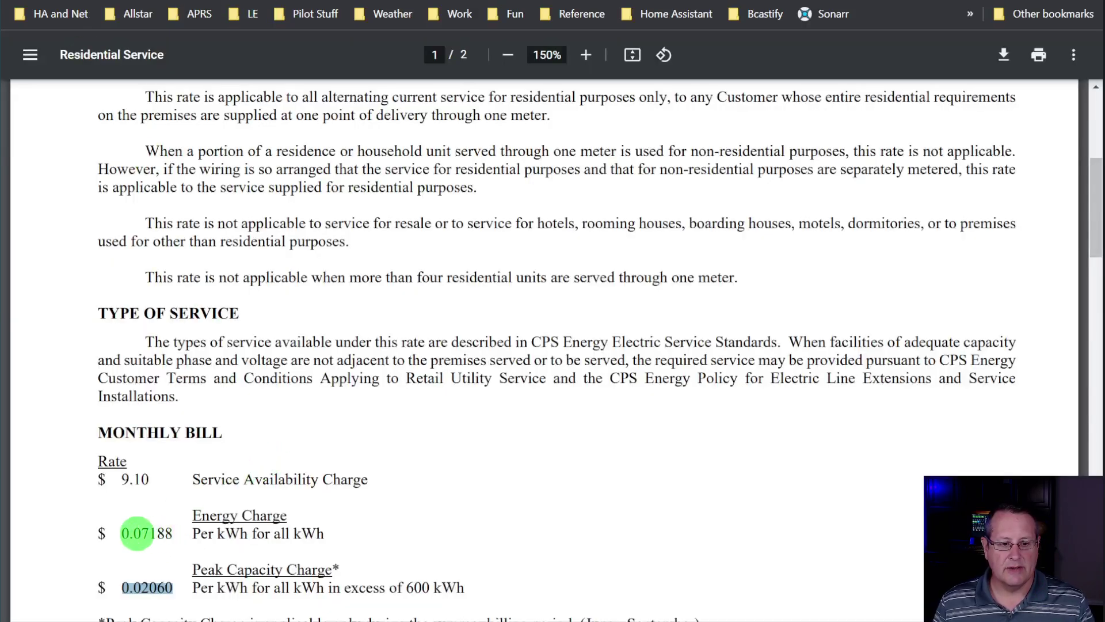
left_click_drag(118, 533, 173, 533)
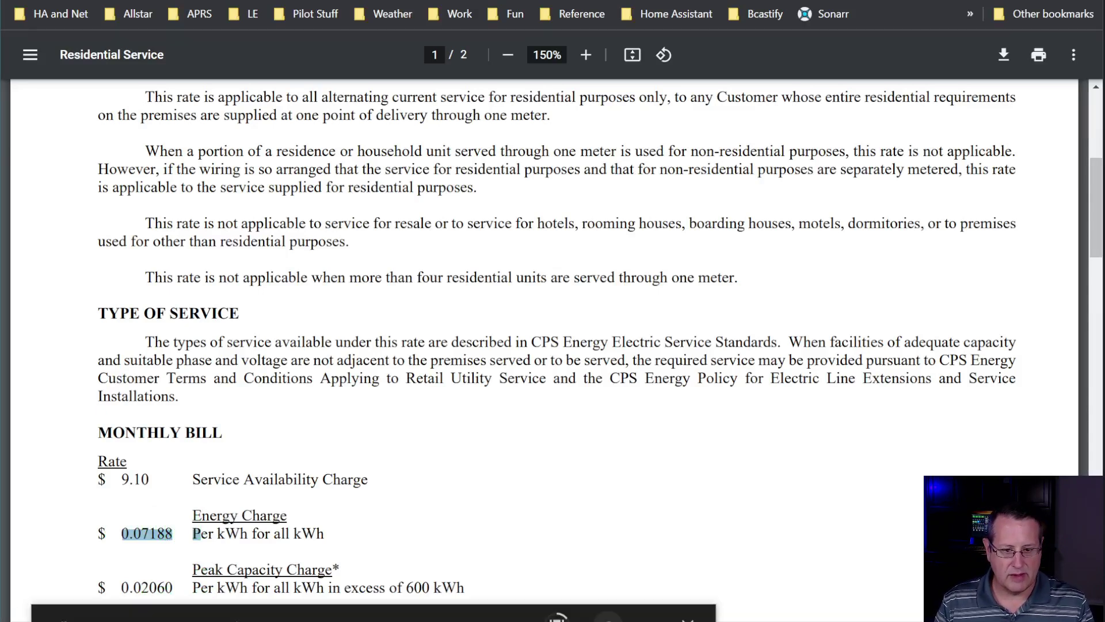
left_click_drag(529, 478, 614, 112)
left_click(614, 234)
key("ctrl+v")
left_click_drag(615, 219, 803, 217)
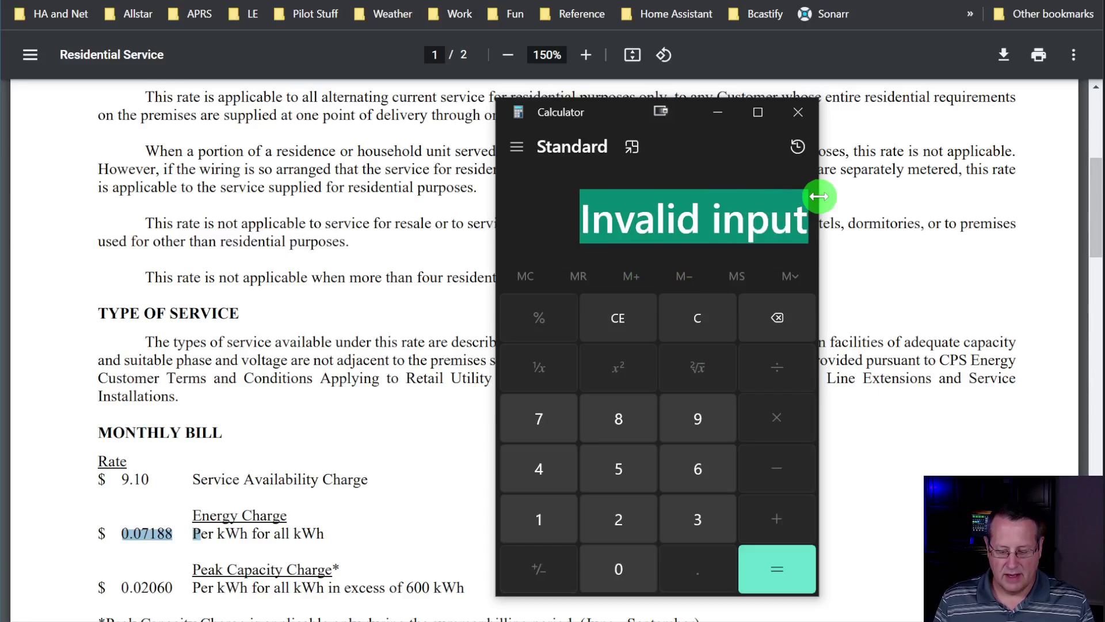
key("Escape")
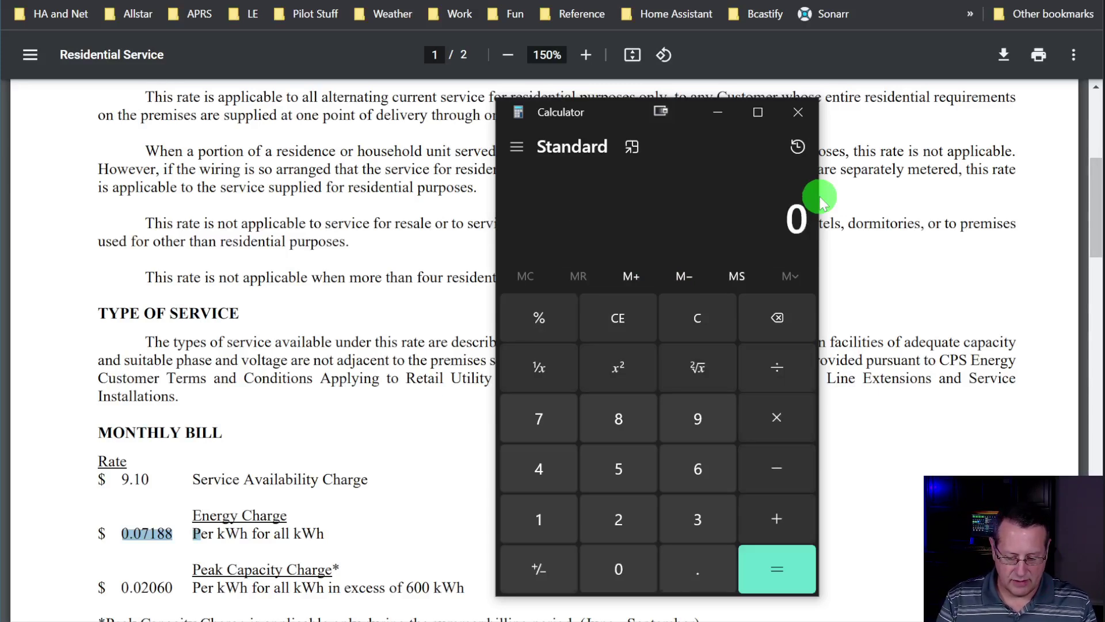
Step: Add the energy charge and the peak capacity charge in Calculator as 0.07188 + 0.02060
type(".07188")
key("plus")
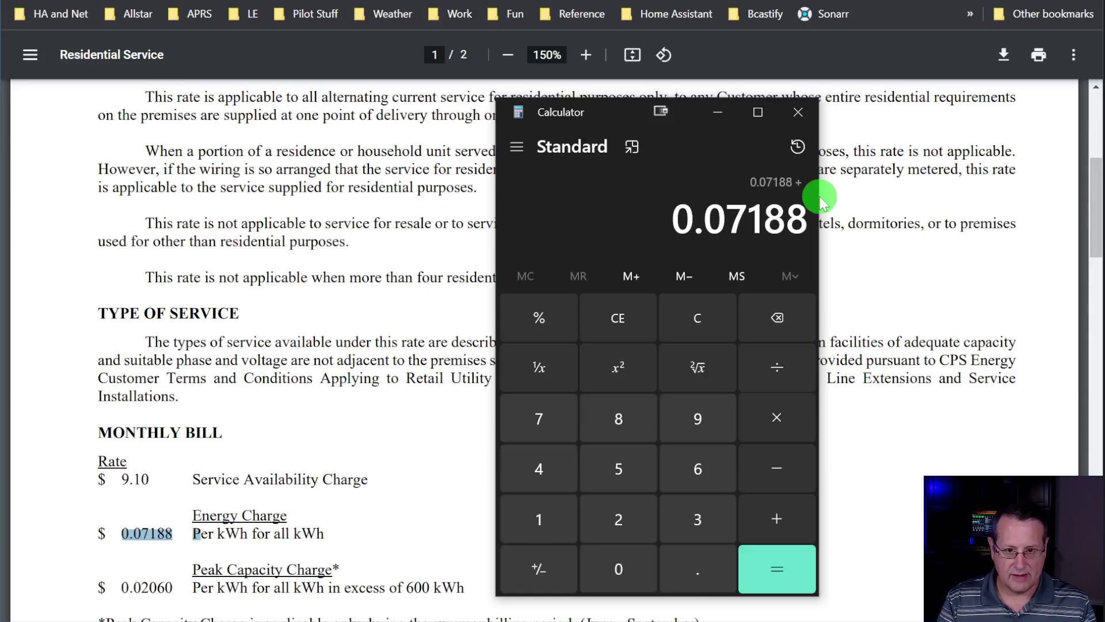
type("02")
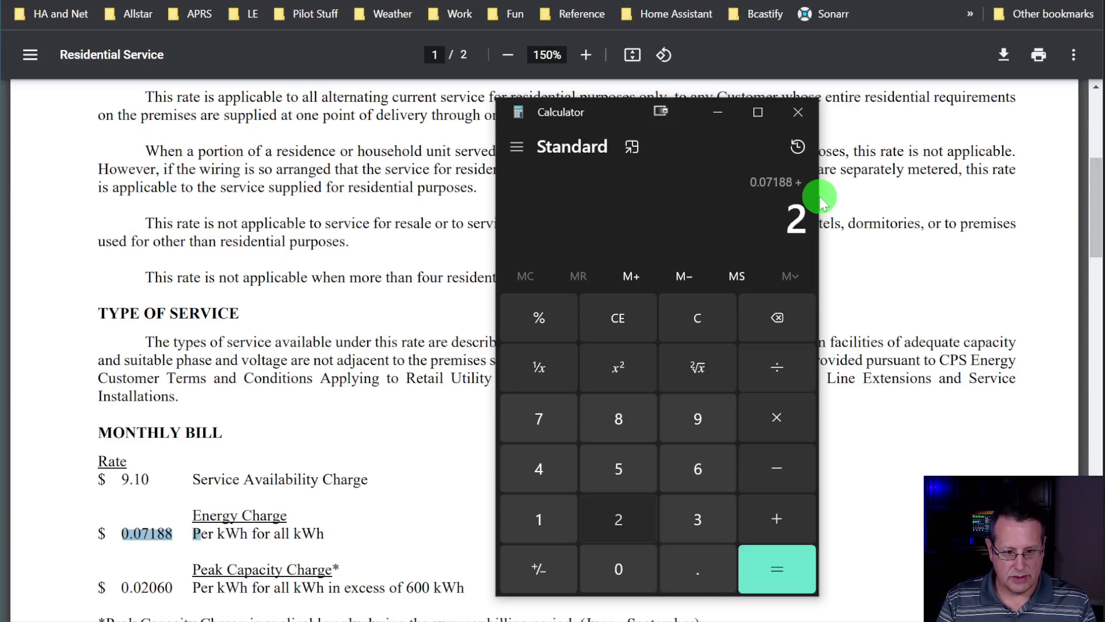
key("BackSpace")
type(".02")
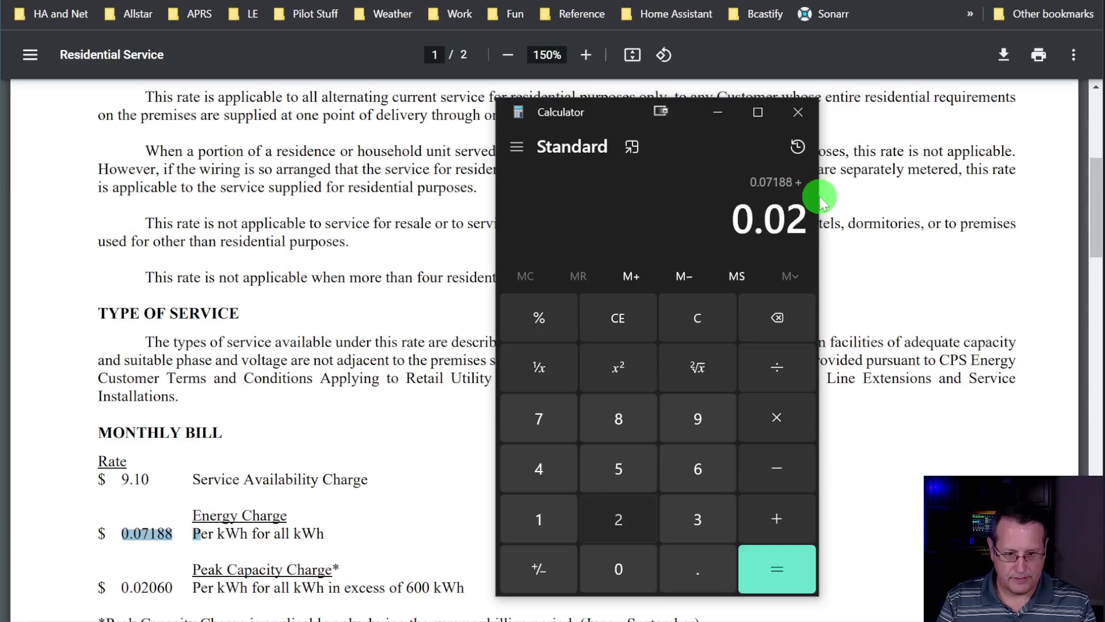
type("060")
key("Return")
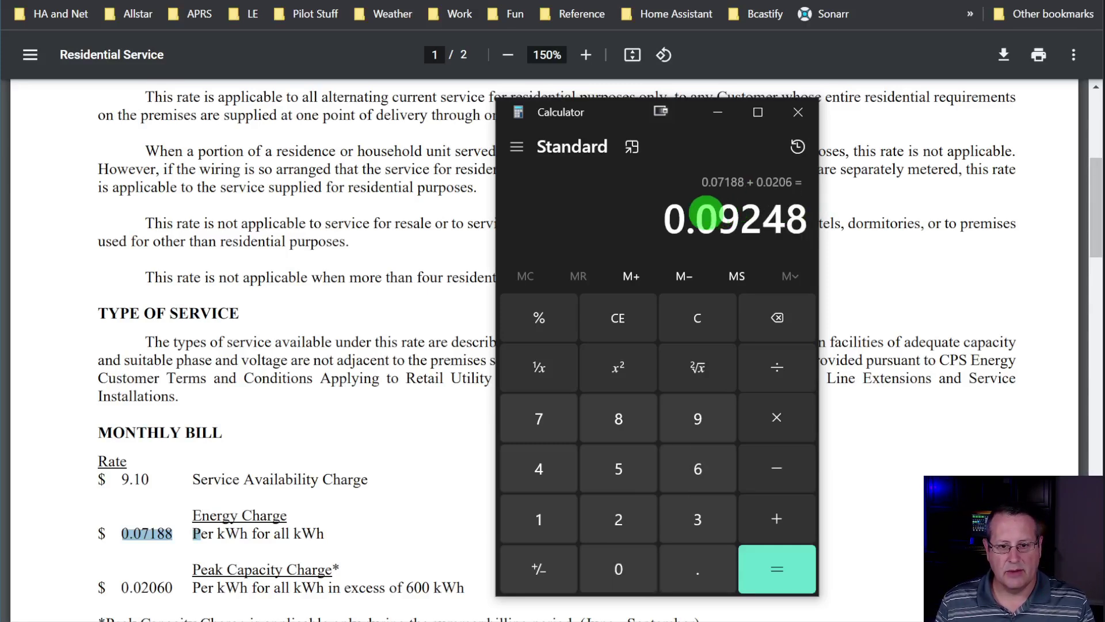
Step: Copy the calculated sum into Home Assistant as the static price of 0.09248 USD/kWh and save the grid consumption source
left_click_drag(667, 219, 797, 219)
key("ctrl+c")
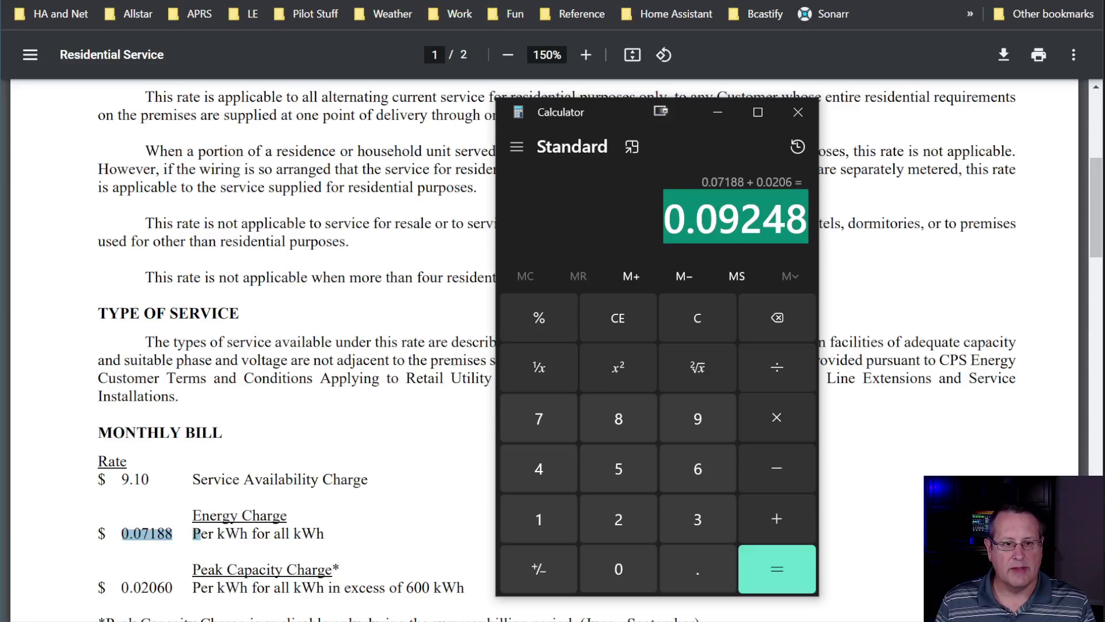
key("alt+Tab")
left_click(516, 467)
key("ctrl+v")
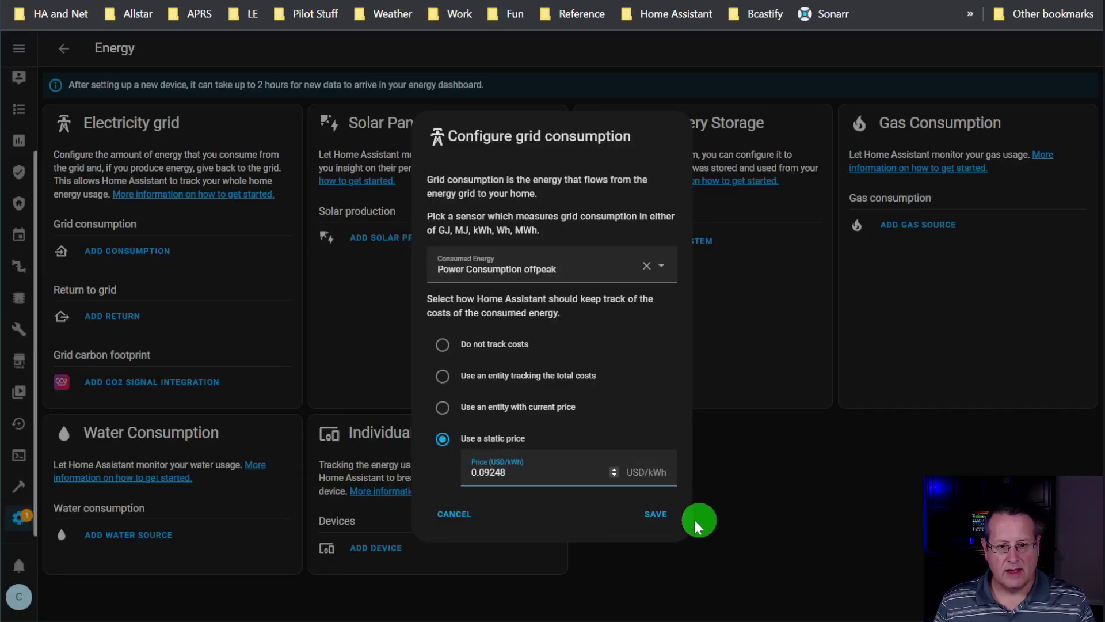
left_click(660, 515)
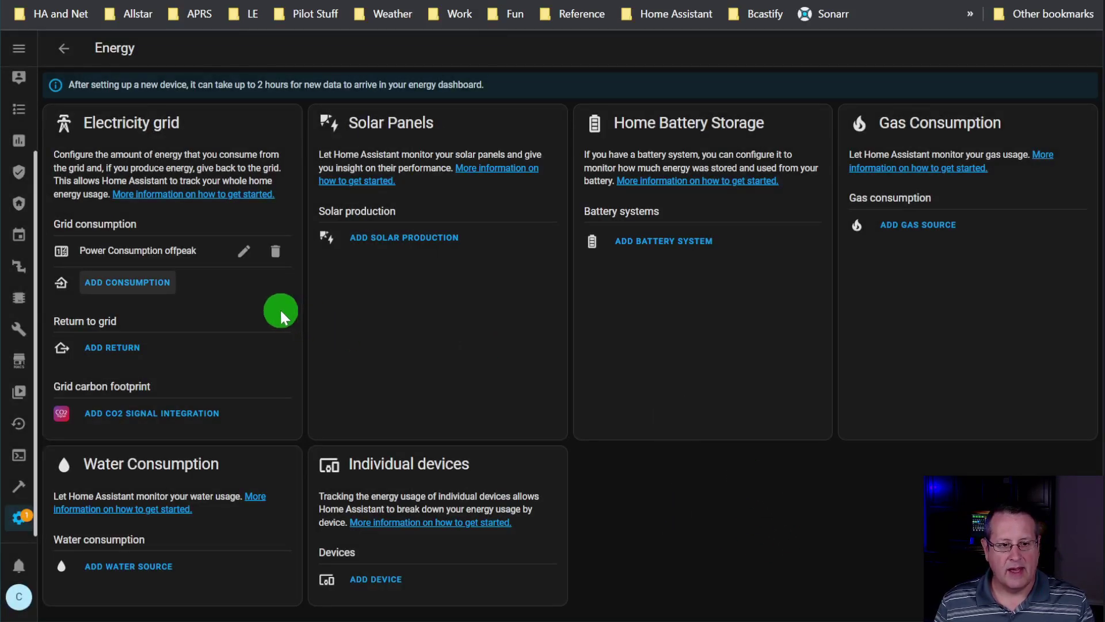
Step: Change the consumed energy of the existing Power Consumption offpeak grid source to Power Consumption peak and save it
left_click(144, 290)
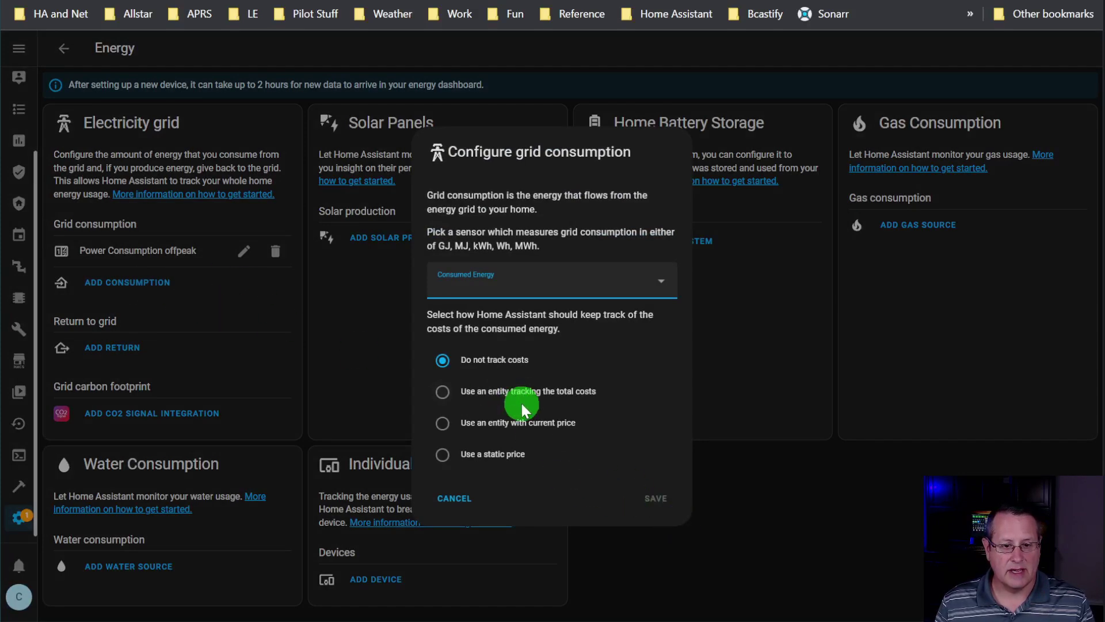
left_click(461, 498)
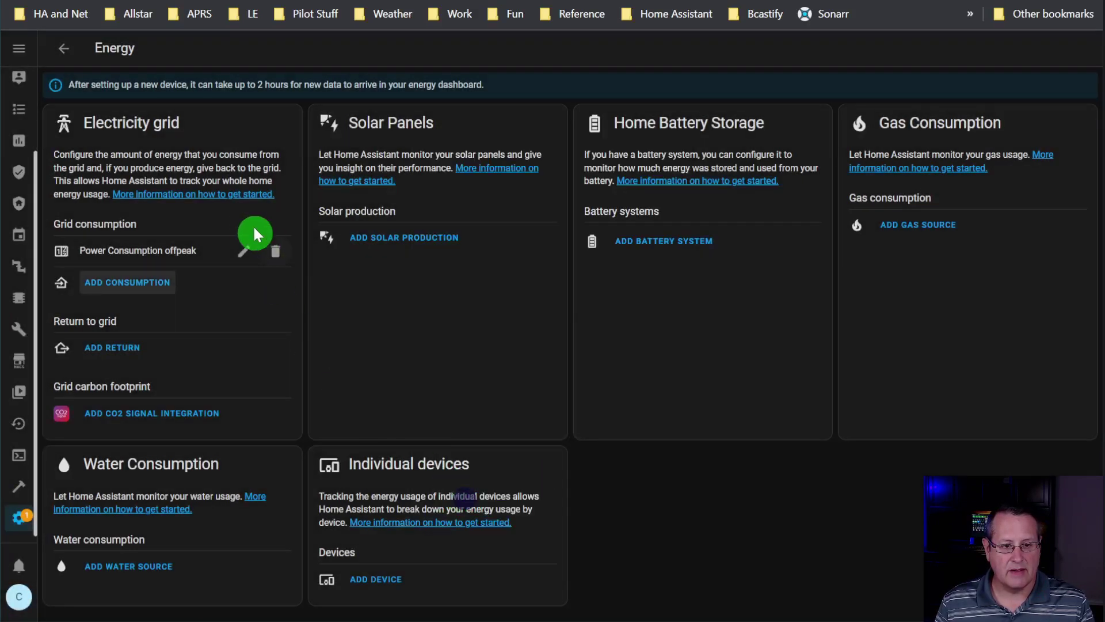
left_click(245, 252)
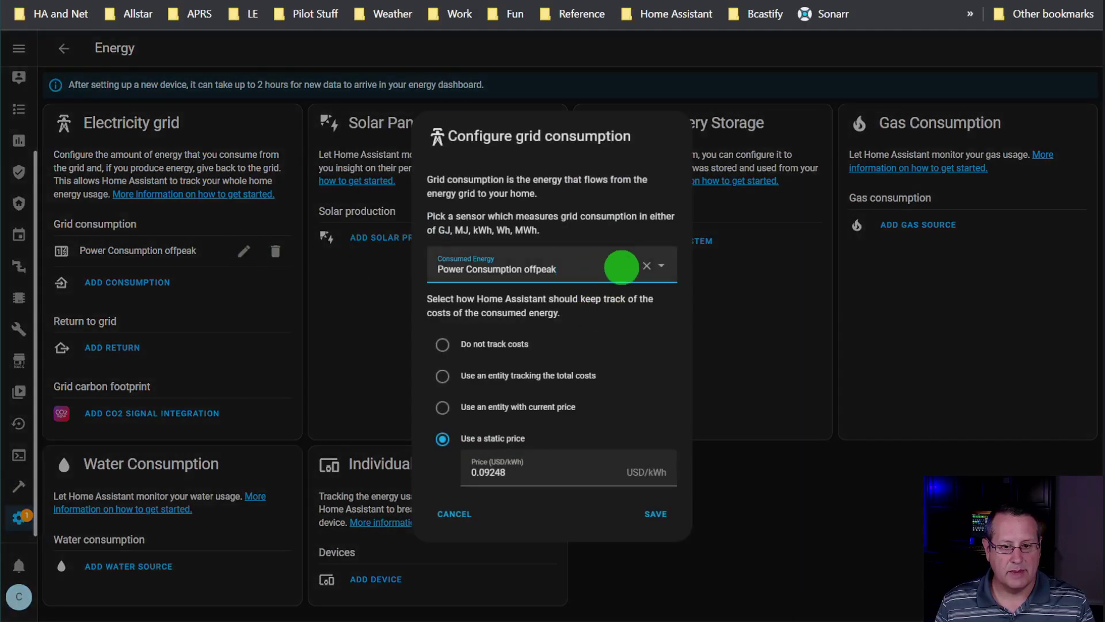
left_click(666, 266)
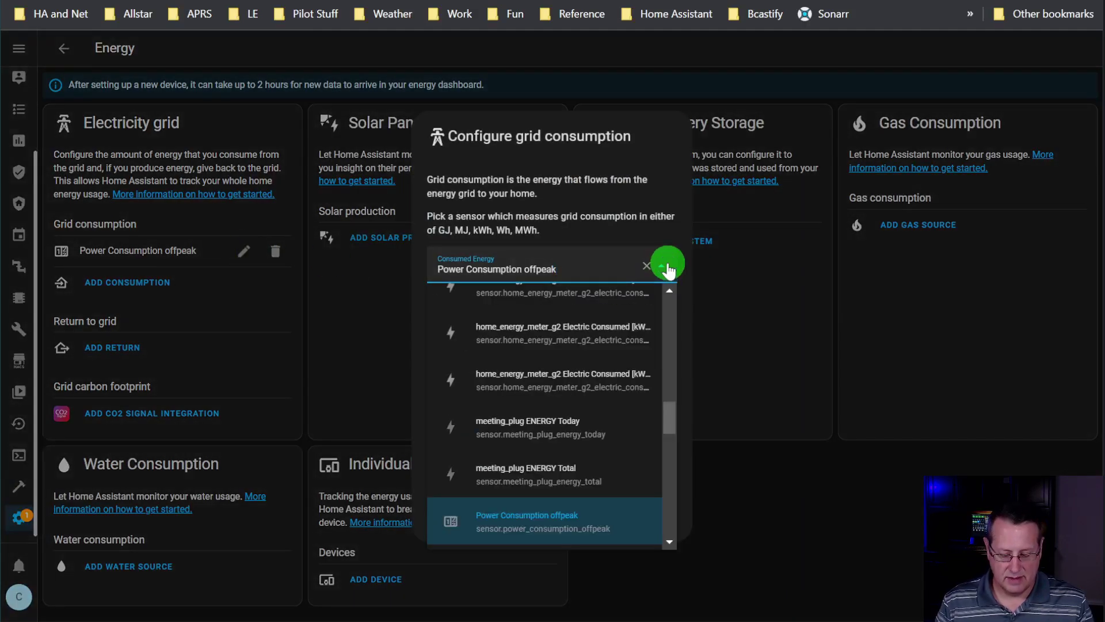
key("BackSpace")
key("BackSpace")
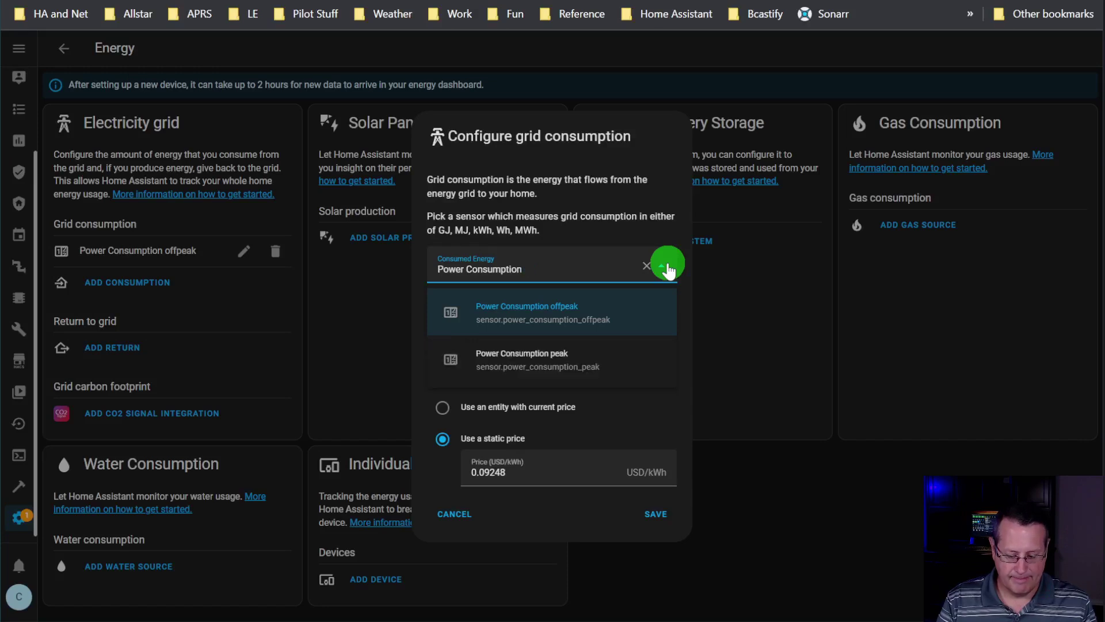
type("pe")
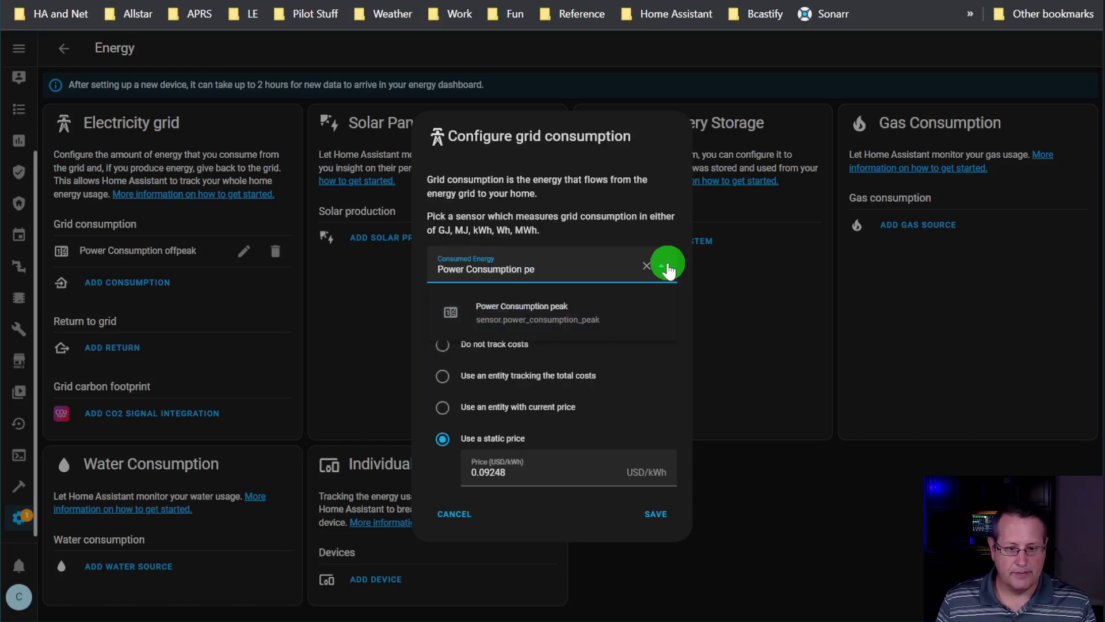
left_click(537, 305)
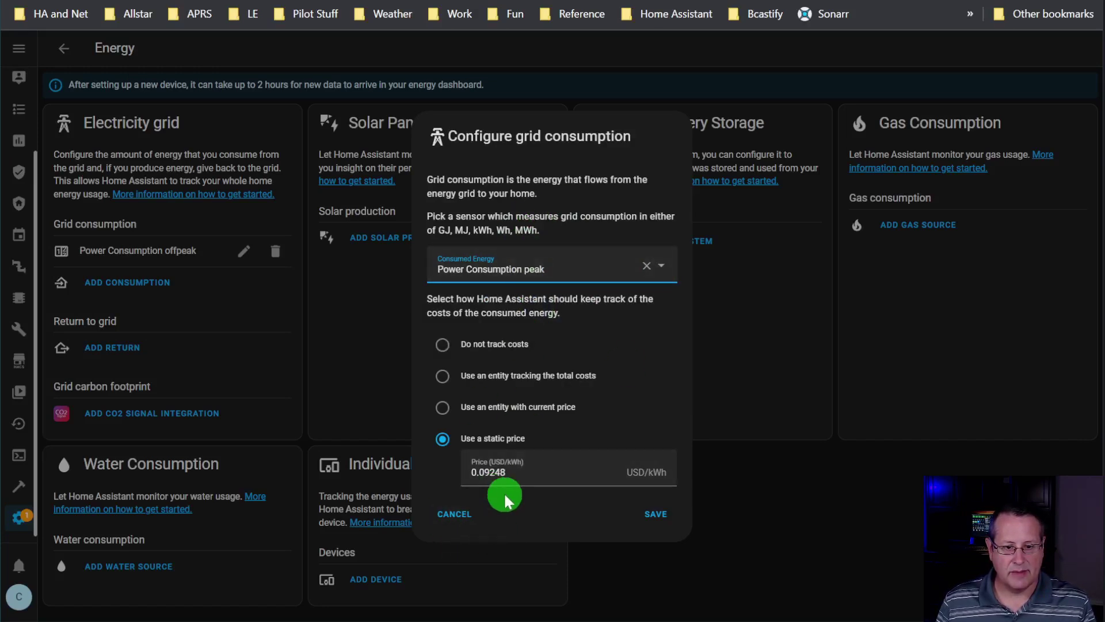
left_click(648, 513)
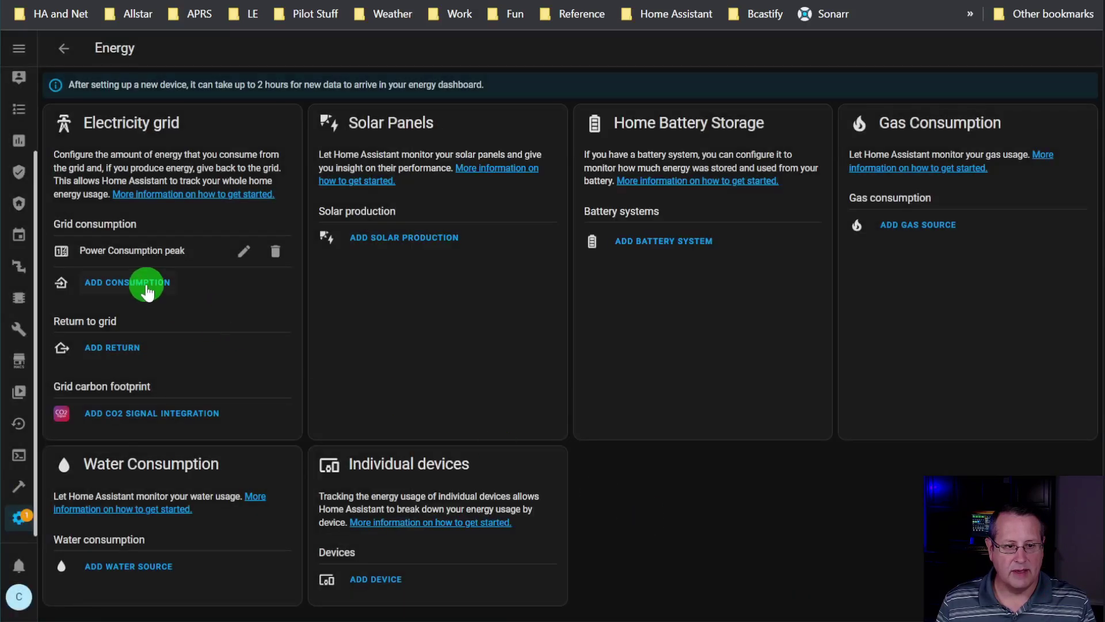
Step: Start adding another grid consumption source for Power Consumption offpeak, with its costs tracked by a static price
left_click(147, 292)
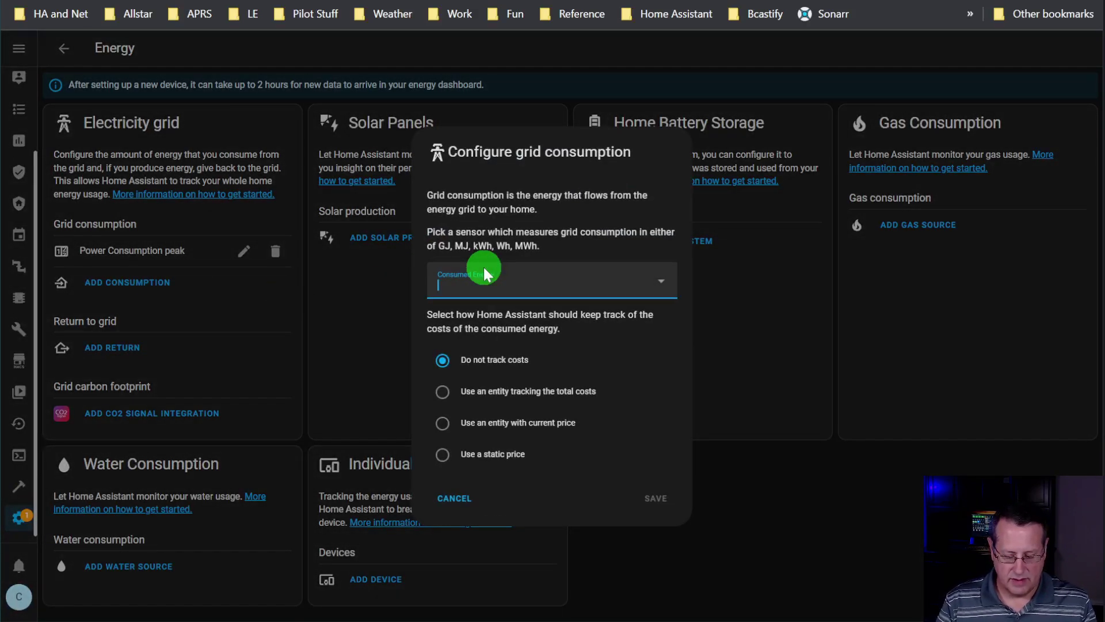
type("offp")
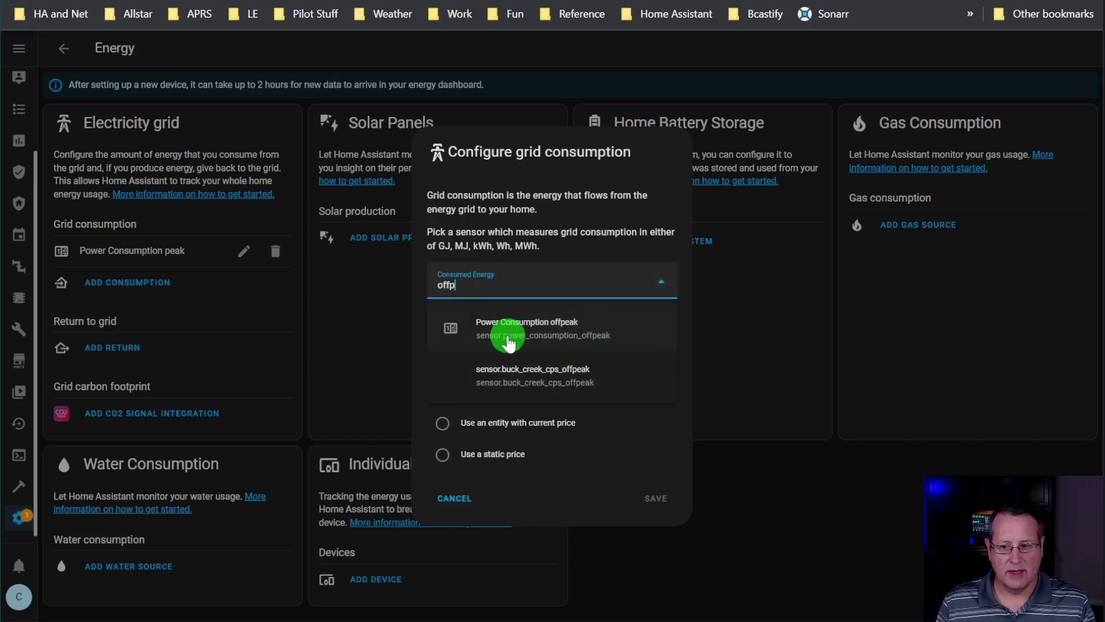
left_click(536, 340)
left_click(503, 455)
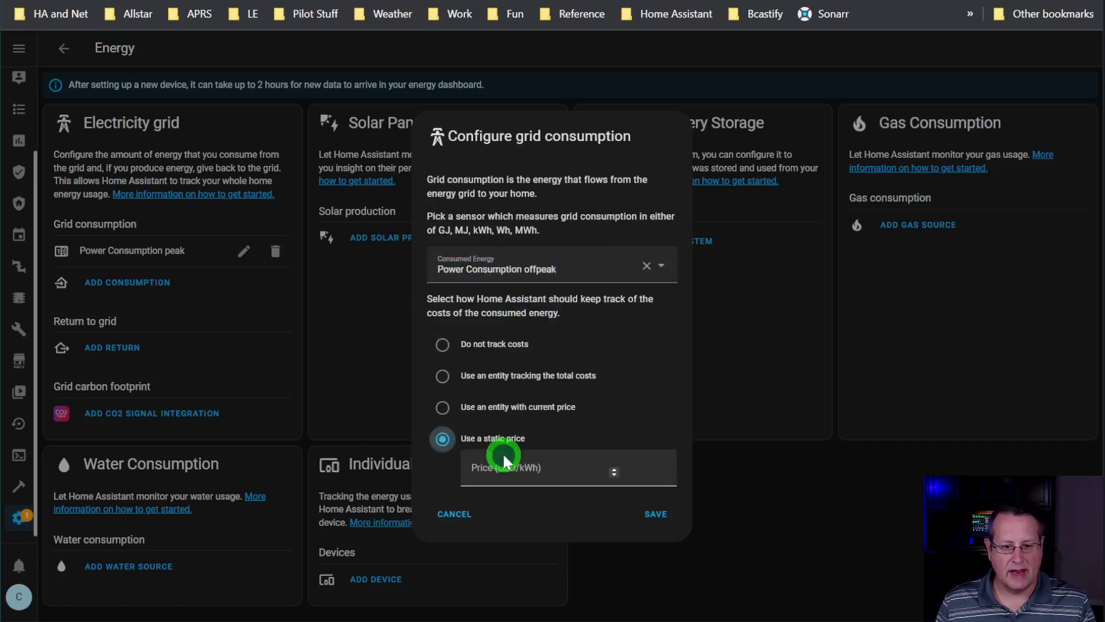
Step: Check the energy charge in the rate sheet, set the offpeak static price to 0.07188 USD/kWh and save the source
key("ctrl+Tab")
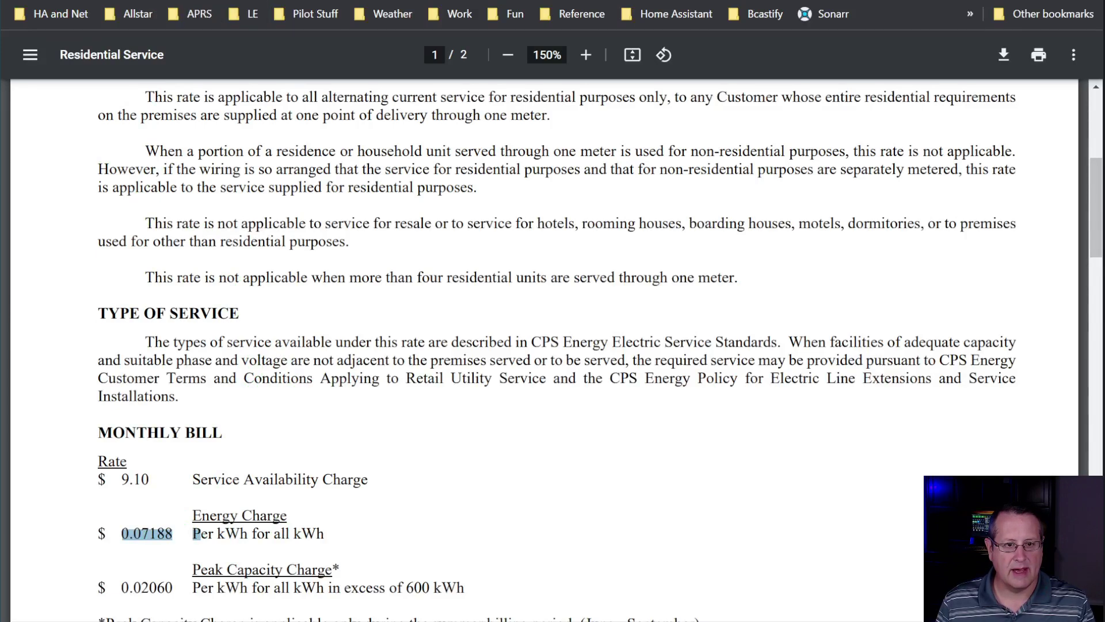
left_click(357, 0)
left_click(500, 467)
type("0.07188")
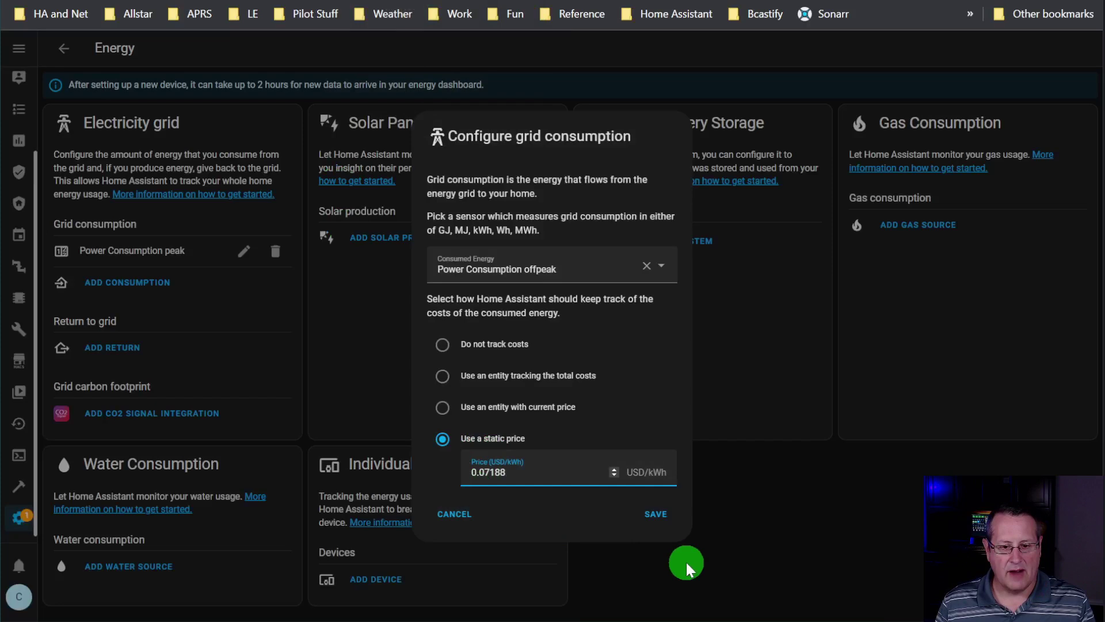
left_click(660, 517)
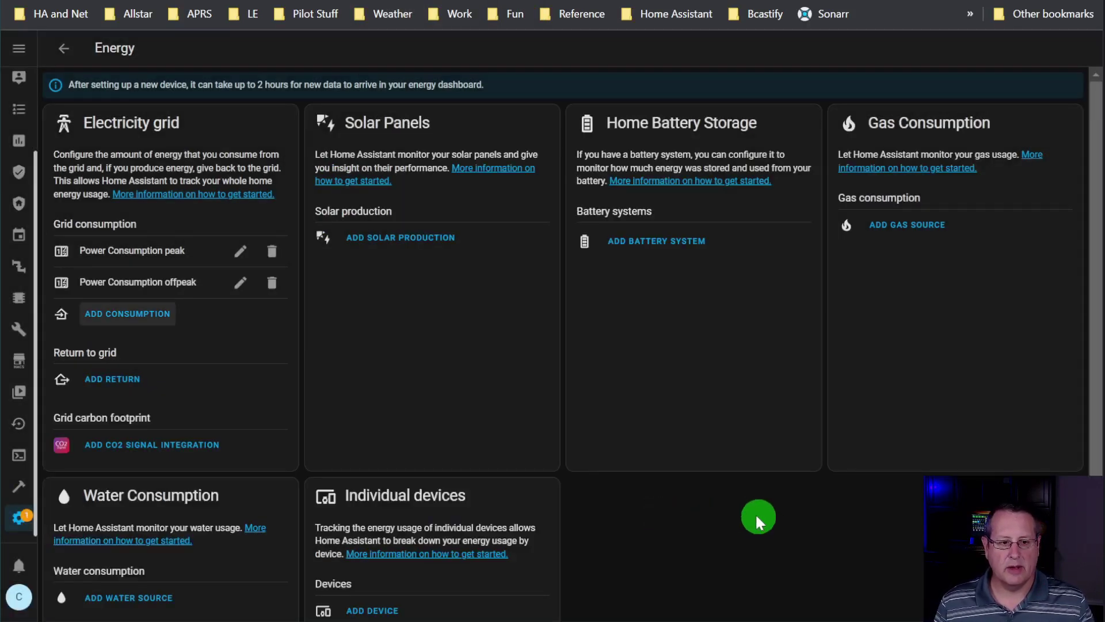
Step: Go to Developer Tools through a quick command search for "devel" and show the entity states
left_click(750, 565)
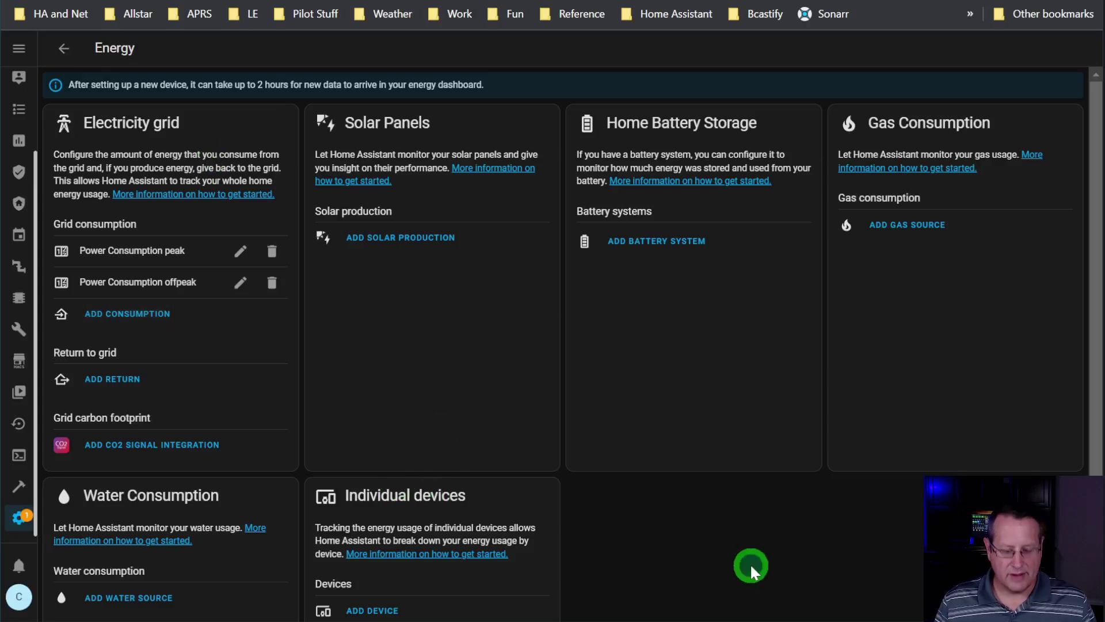
type("cd")
type("evel")
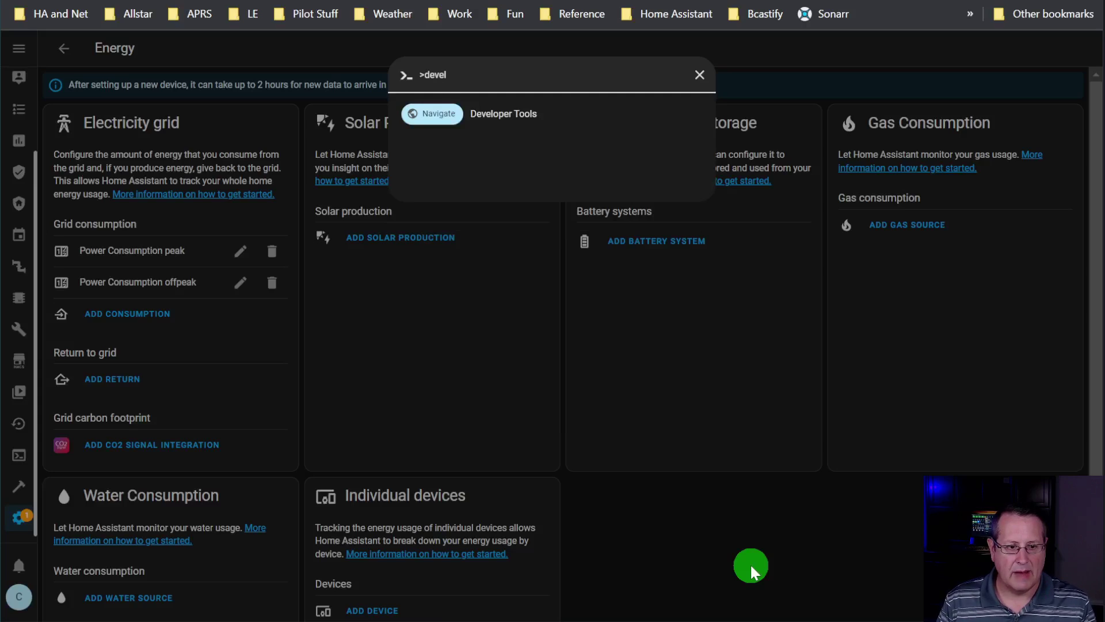
key("Return")
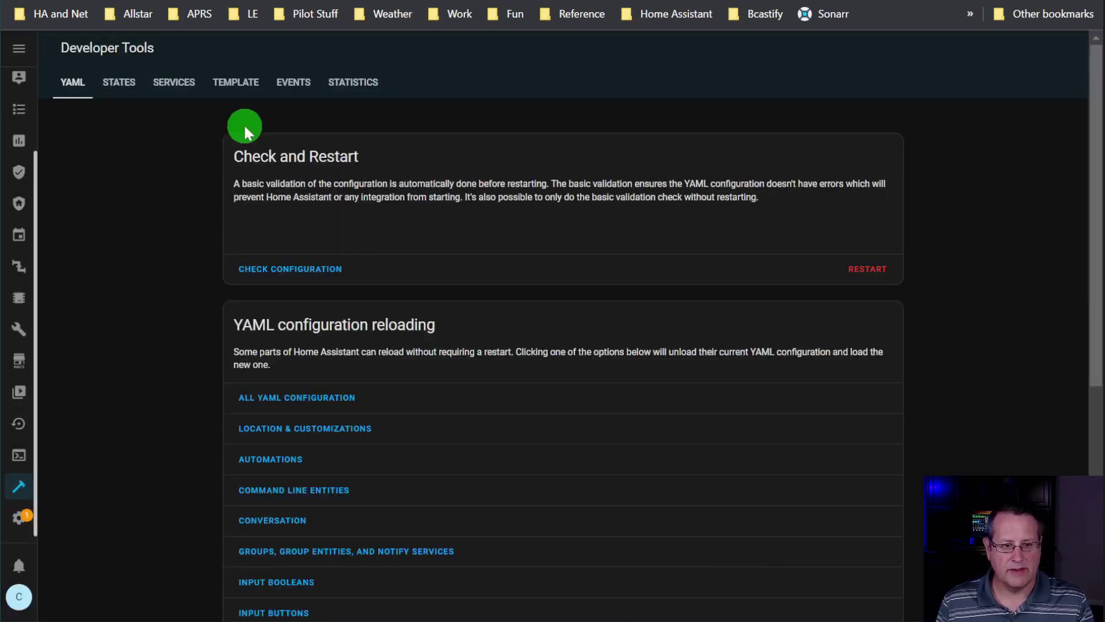
left_click(124, 81)
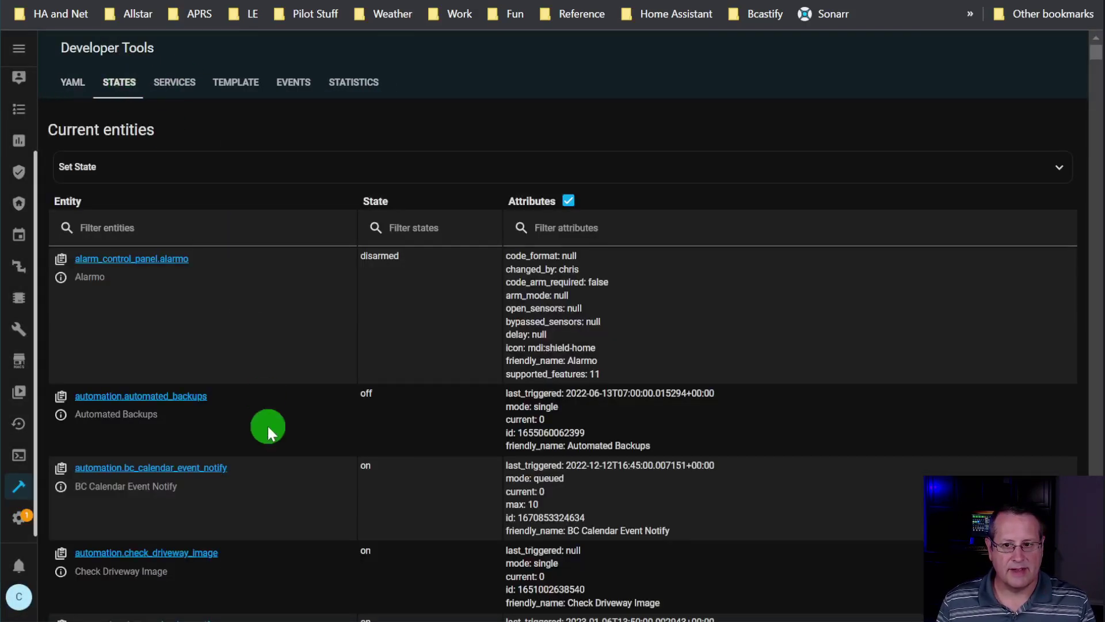
Step: Filter the current entities by "power_c"
left_click(222, 234)
type("pwoe")
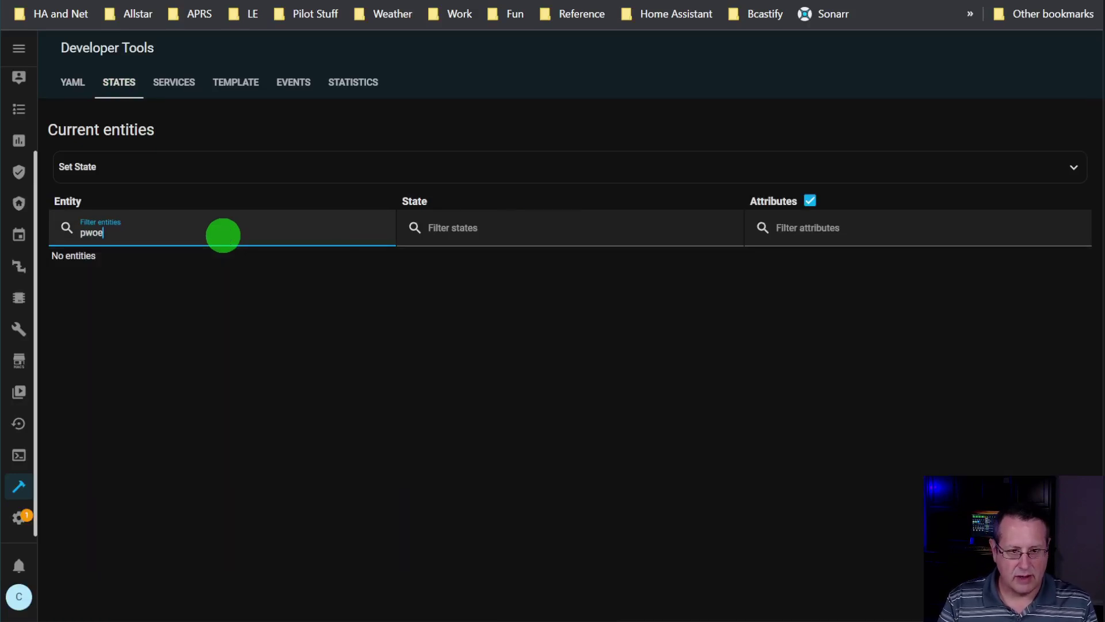
key("BackSpace")
type("ower")
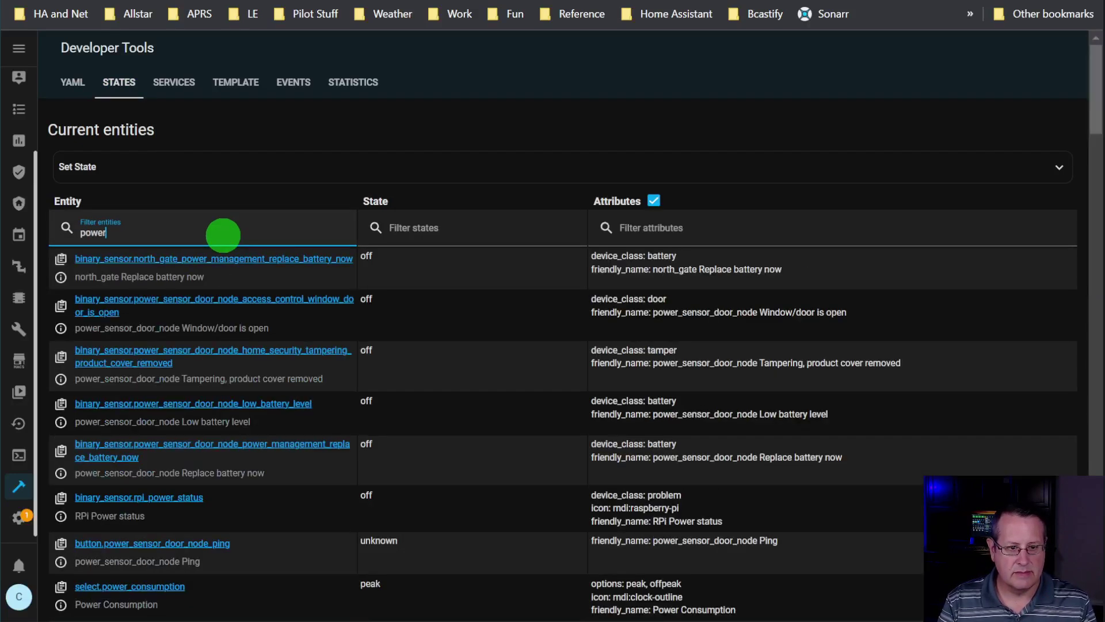
type("_c")
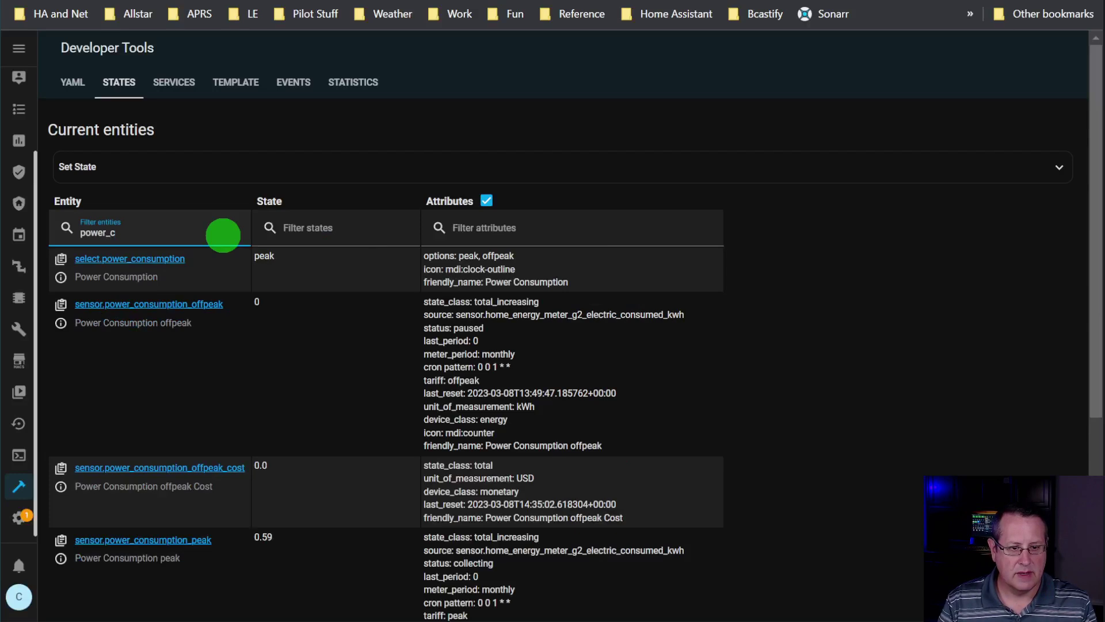
Step: Switch the select.power_consumption tariff to offpeak in its entity details and close them
left_click(61, 280)
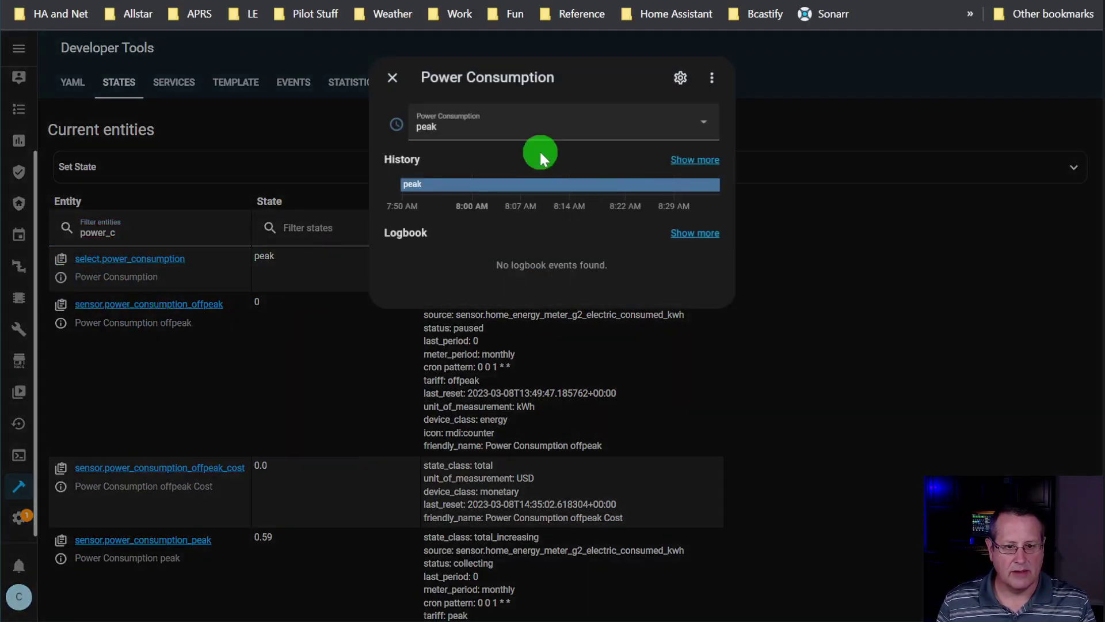
left_click(552, 128)
left_click(434, 192)
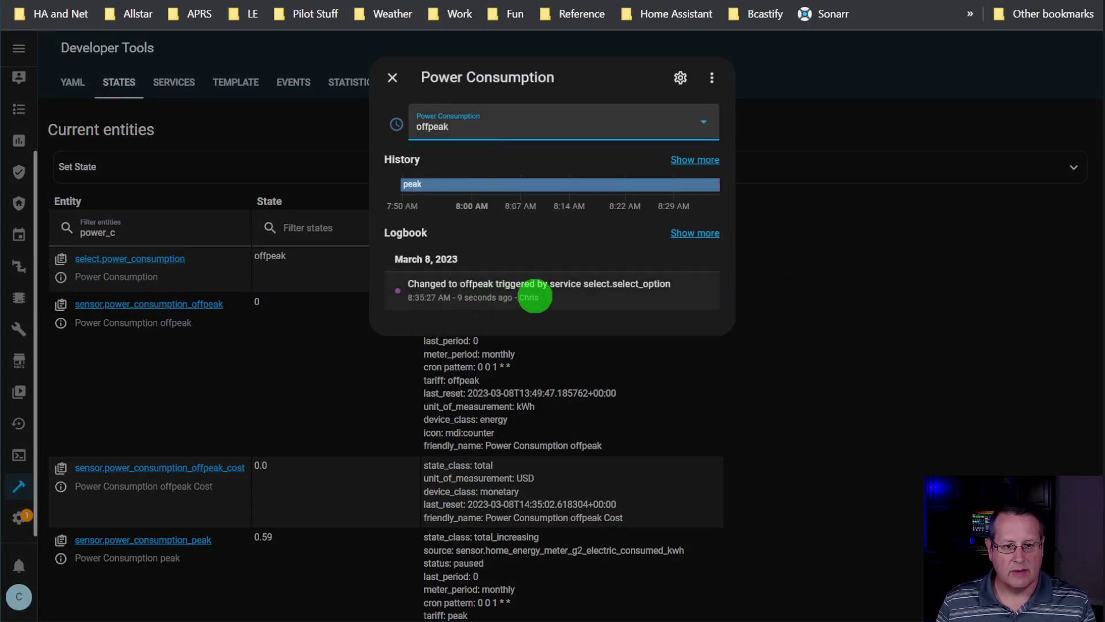
left_click(838, 323)
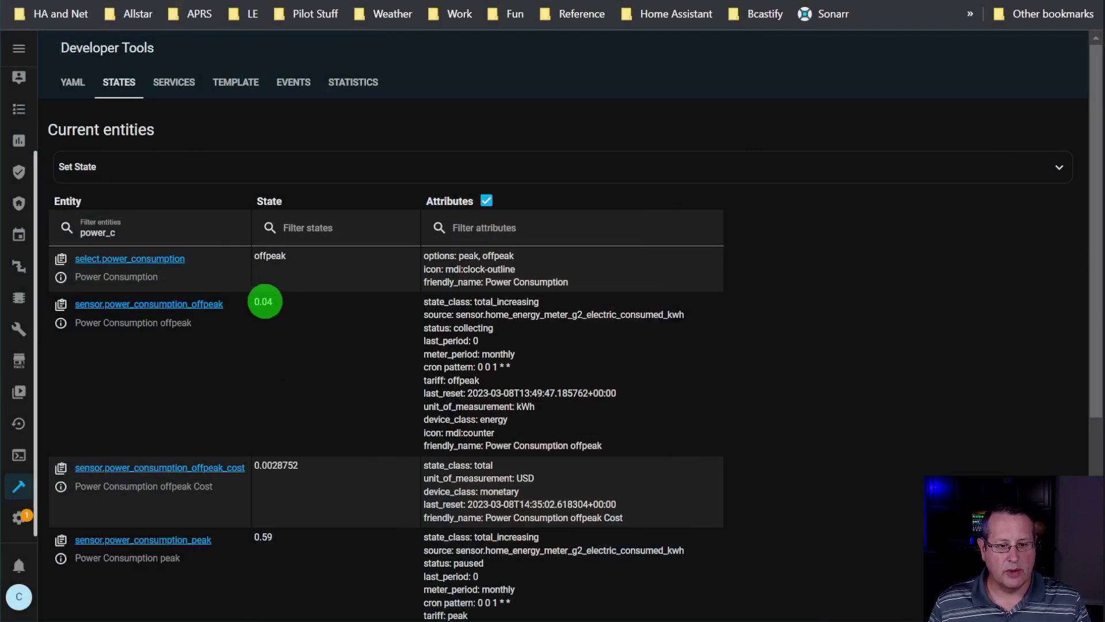
Step: Examine the states and attributes of the offpeak and peak power consumption sensors and their cost sensors, enlarging the page for readability
scroll(323, 386, "down", 2)
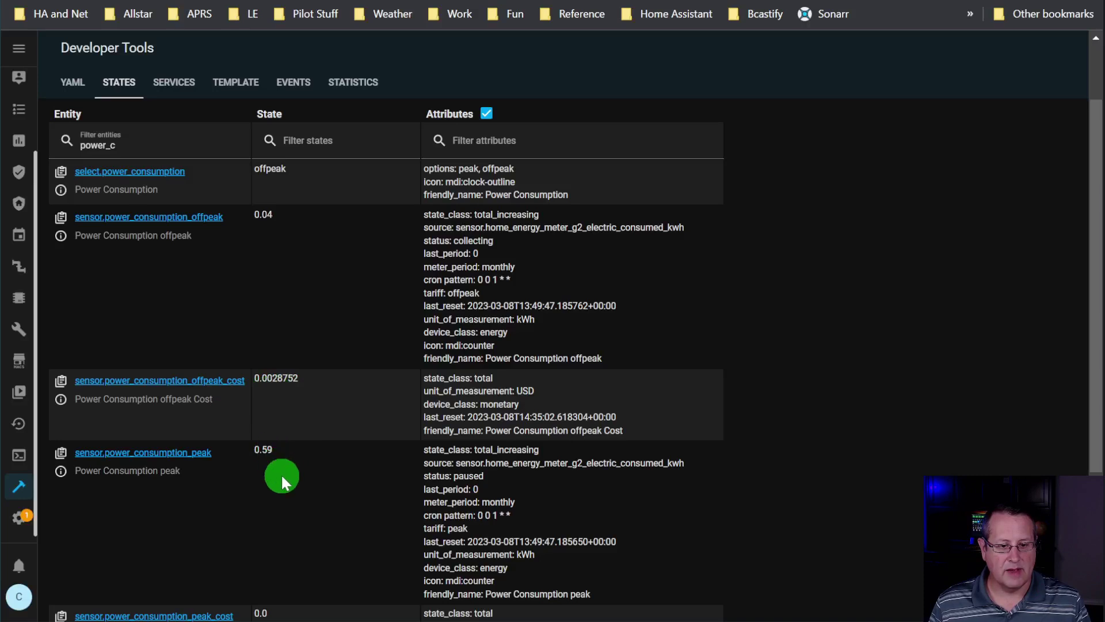
scroll(329, 491, "up", 2)
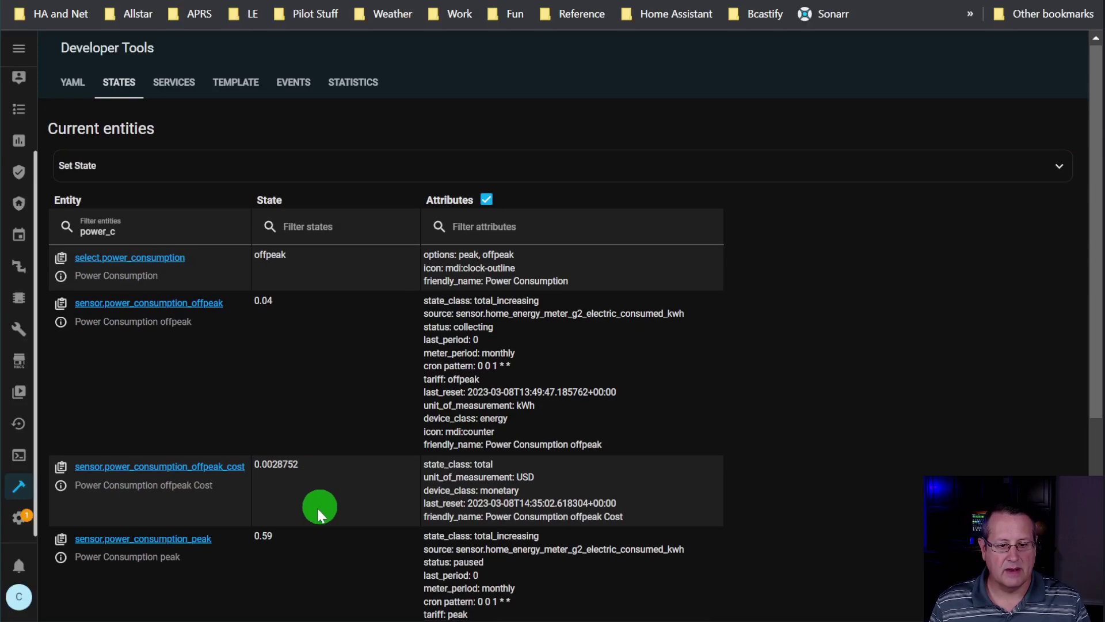
scroll(317, 509, "down", 5)
scroll(290, 434, "up", 5)
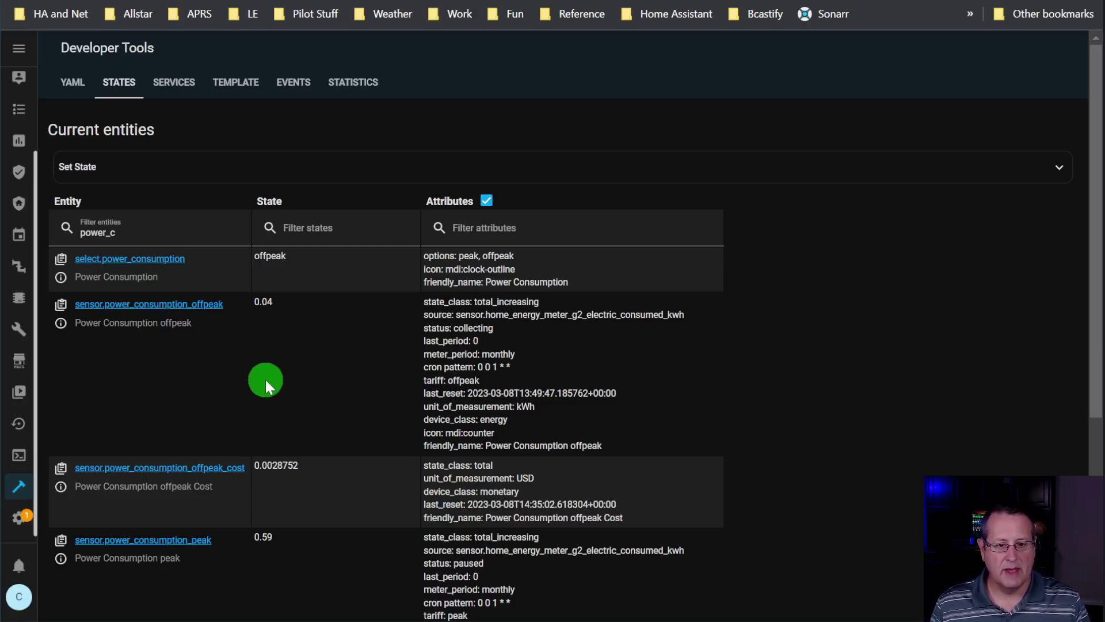
scroll(264, 380, "down", 2)
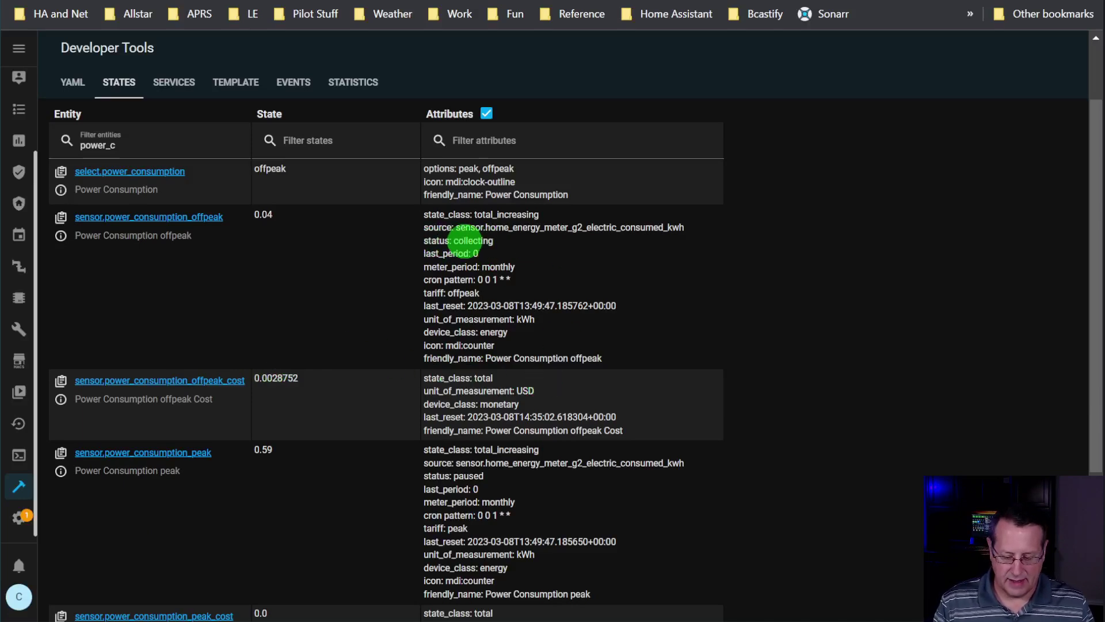
key("ctrl+plus")
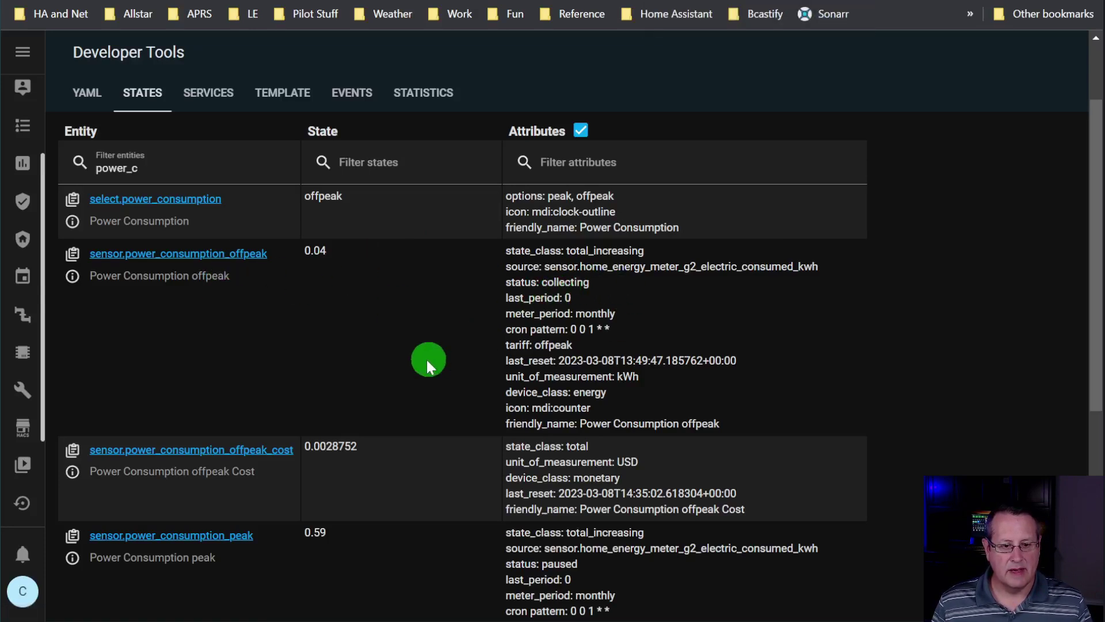
scroll(424, 359, "down", 3)
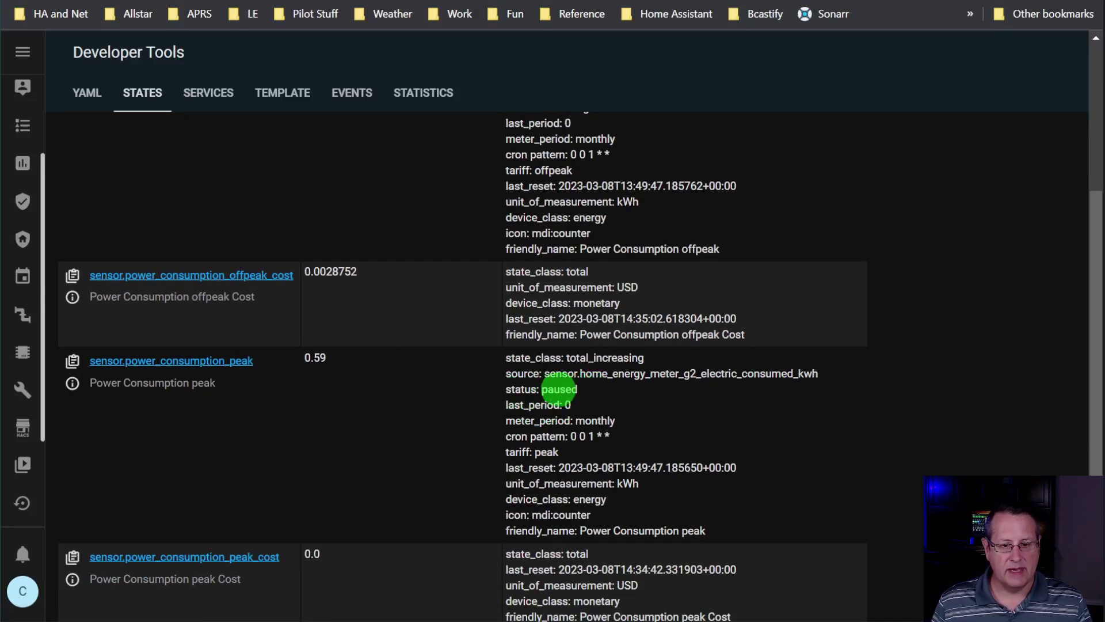
scroll(554, 433, "up", 5)
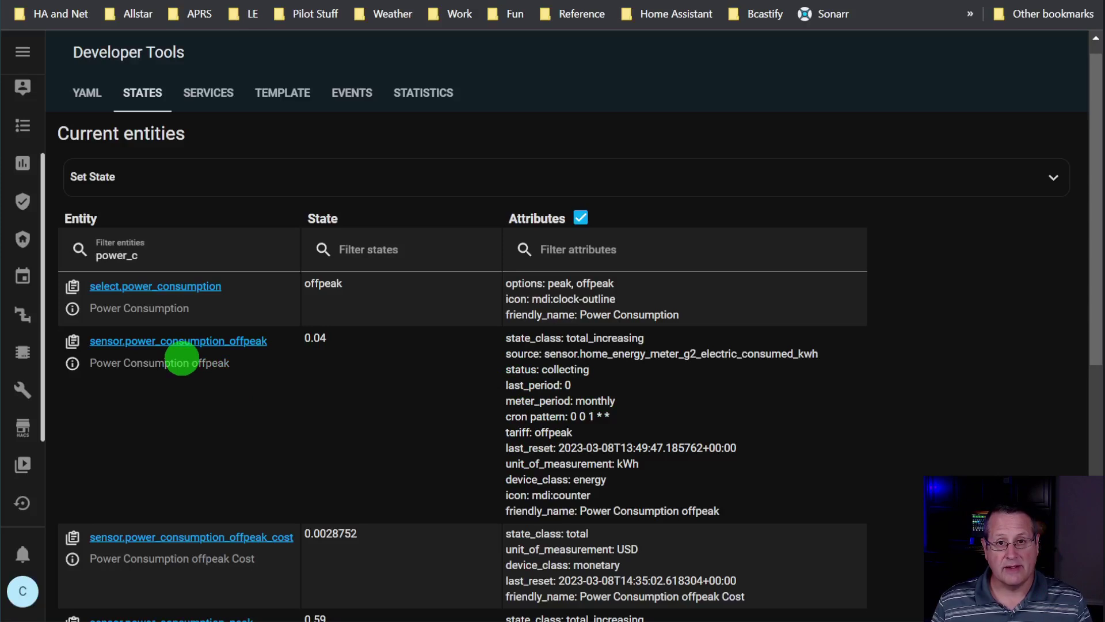
scroll(437, 445, "down", 3)
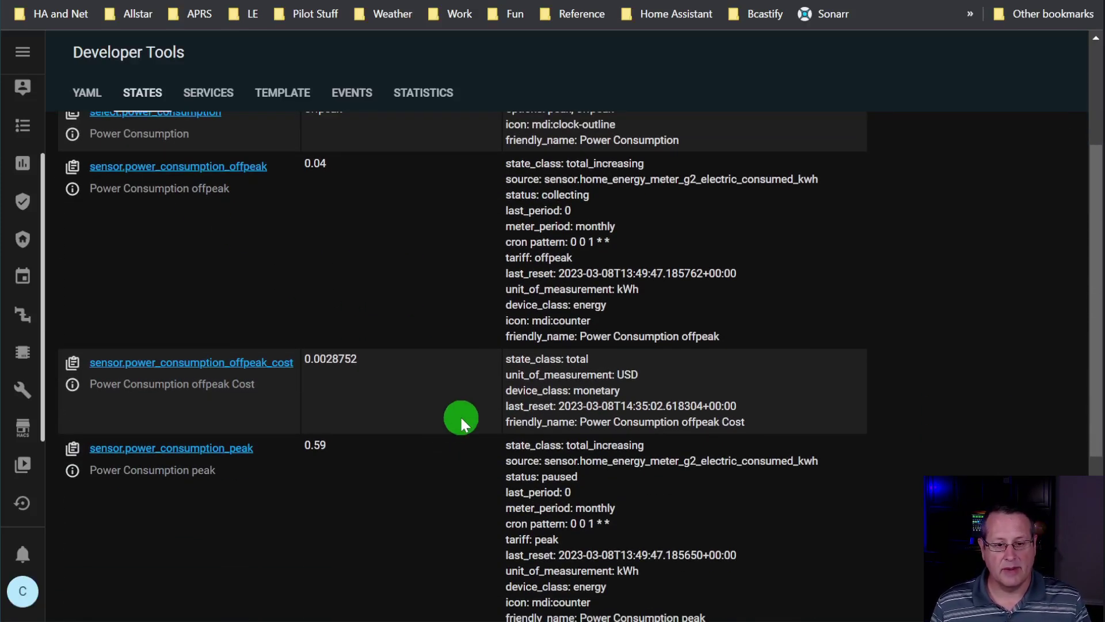
scroll(458, 419, "down", 2)
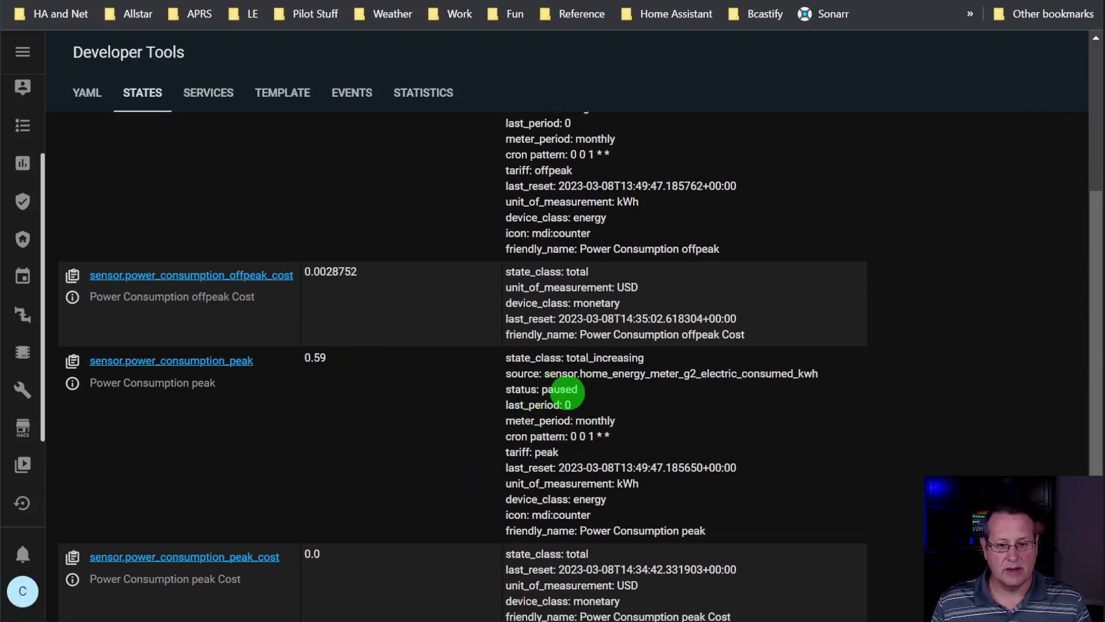
scroll(539, 415, "up", 3)
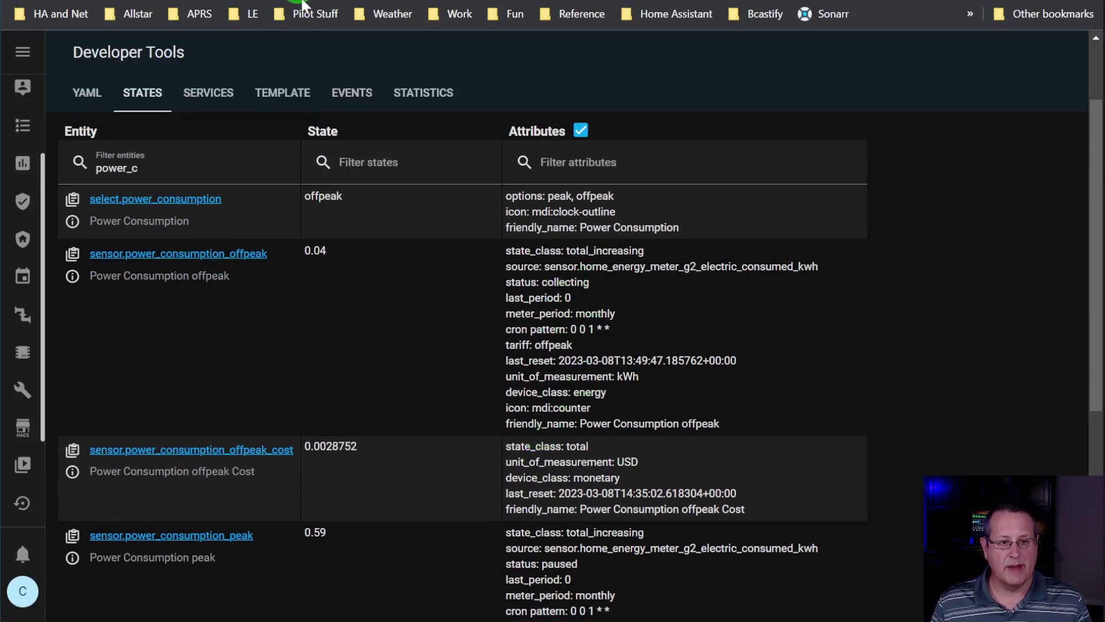
Step: Go to the Energy dashboard through a quick command search for "ene" and review the day's energy usage, sources and costs
type("c")
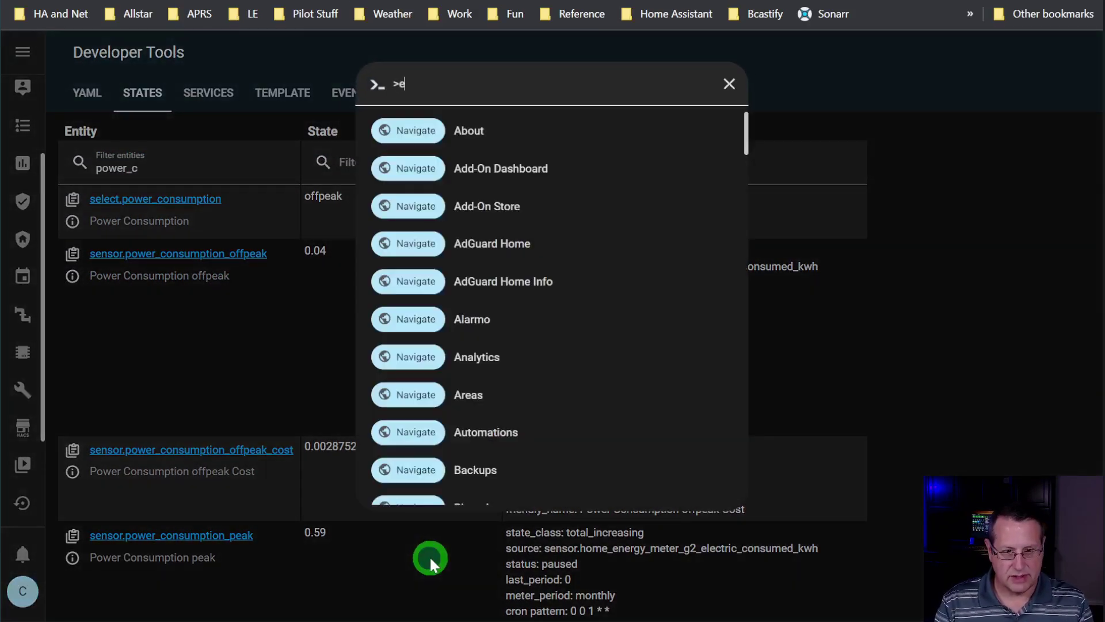
type("ene")
key("Return")
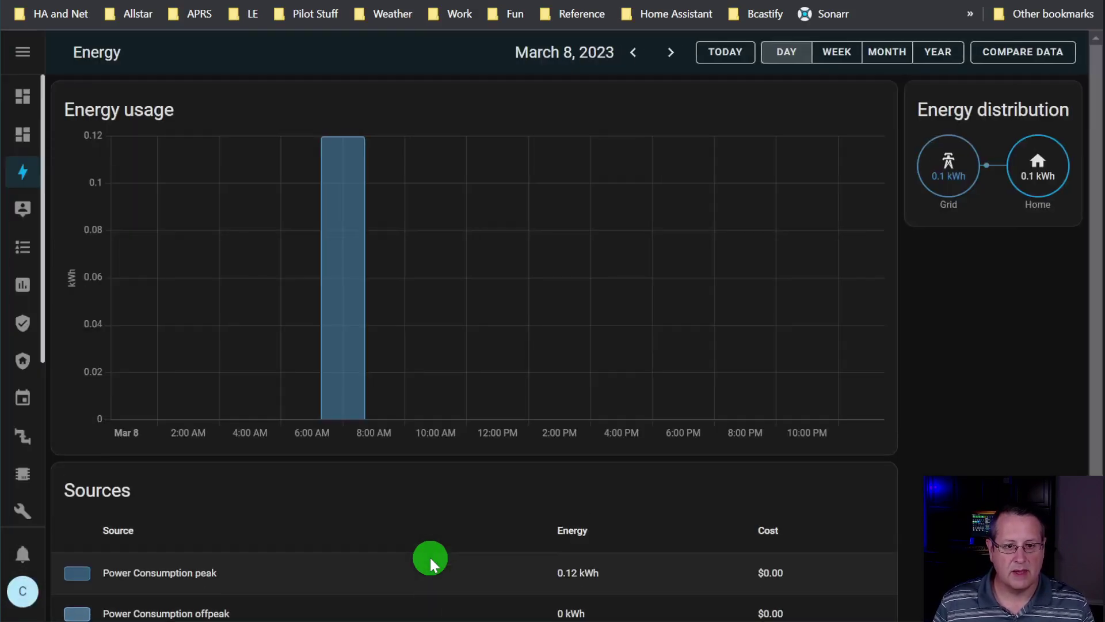
scroll(824, 387, "down", 1)
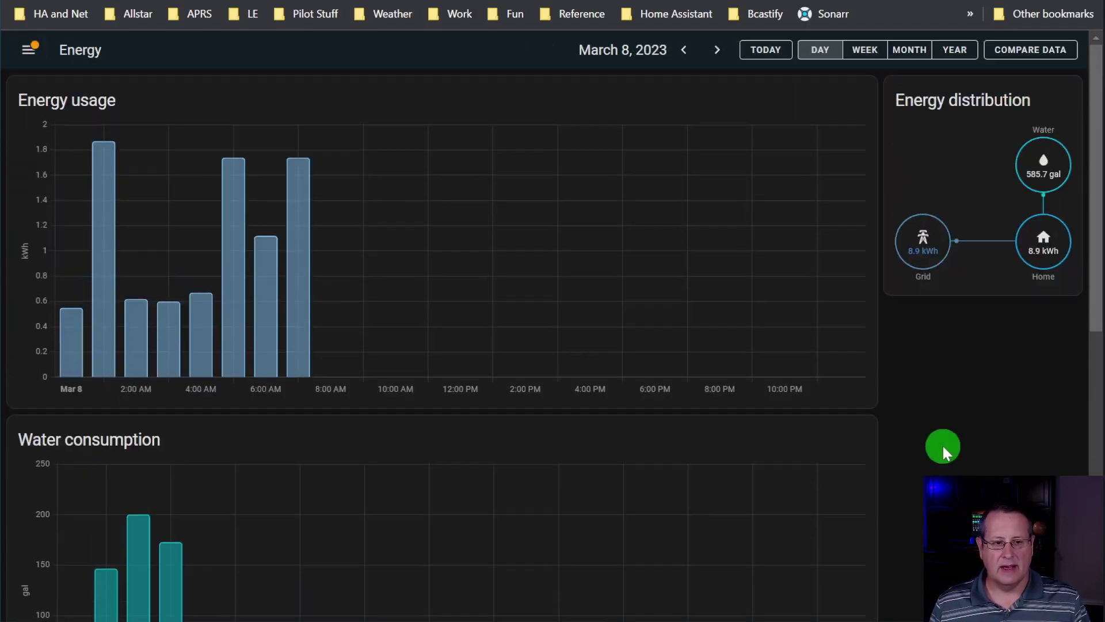
mouse_move(227, 214)
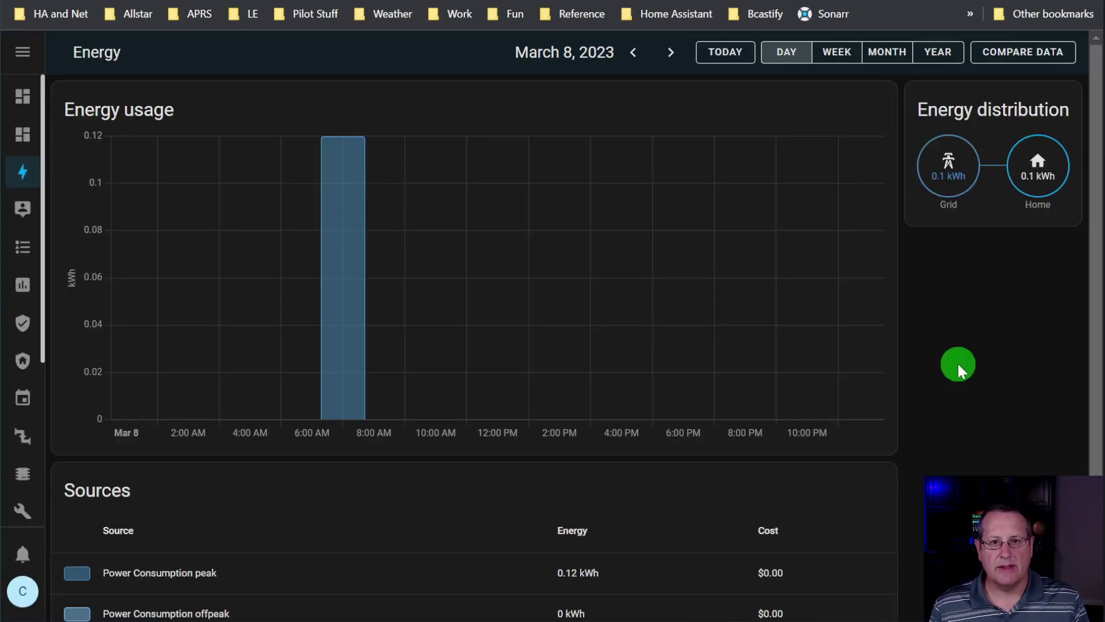
scroll(958, 361, "down", 1)
Step: Go to Automations through a quick command search for "autom" and create a new automation from scratch
type("cautom")
key("Down")
key("Down")
key("Return")
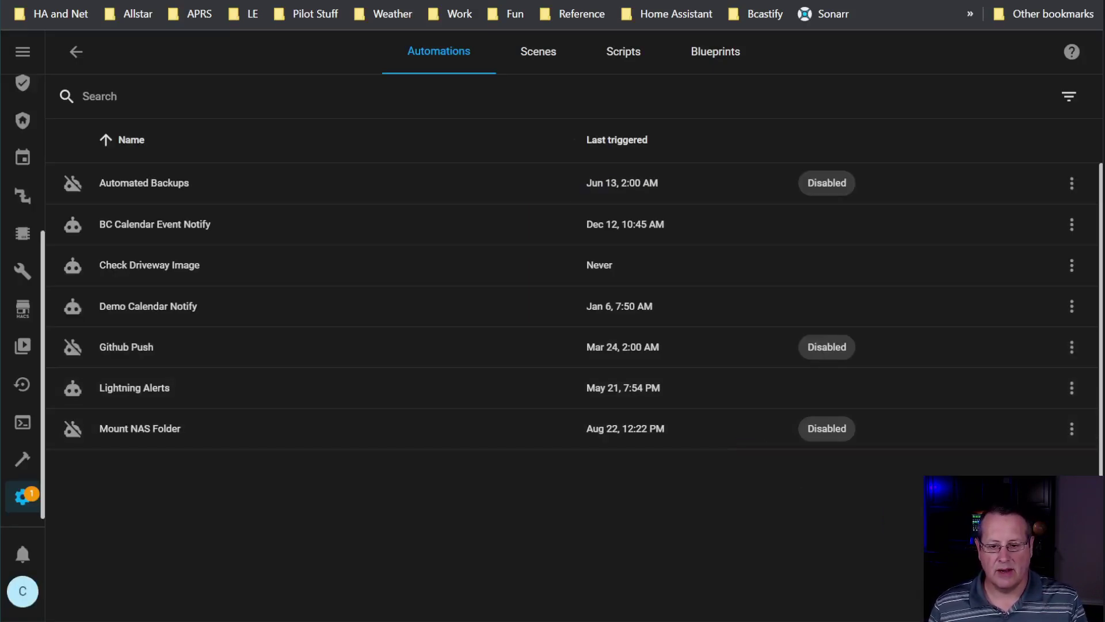
left_click(1030, 592)
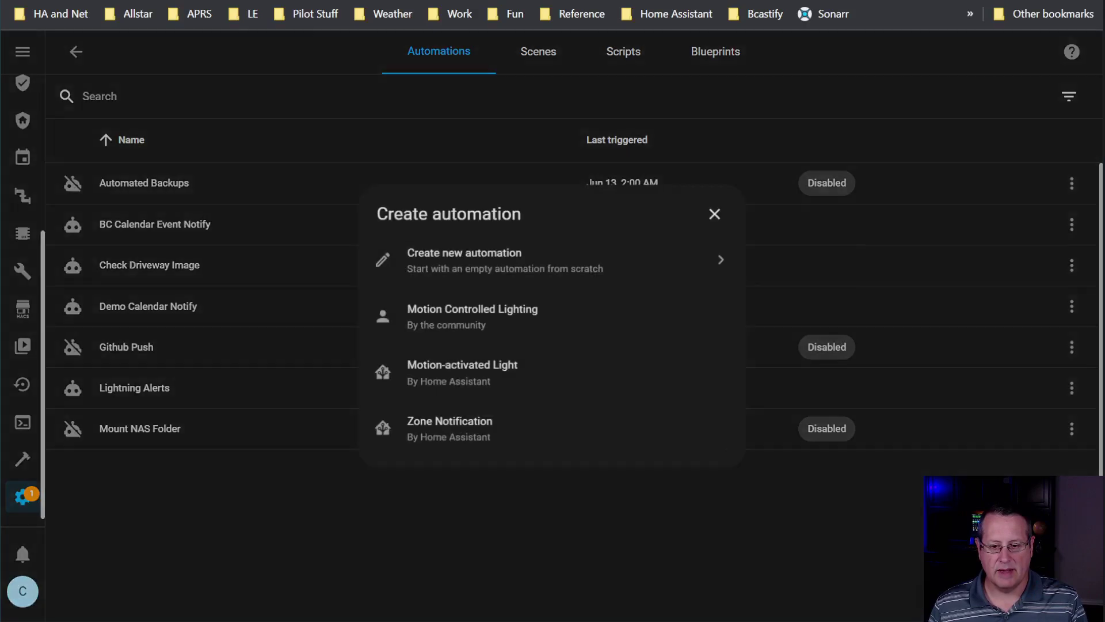
left_click(489, 286)
Step: Add a numeric state trigger to the new automation with Total Power Consumption as its entity
left_click(232, 148)
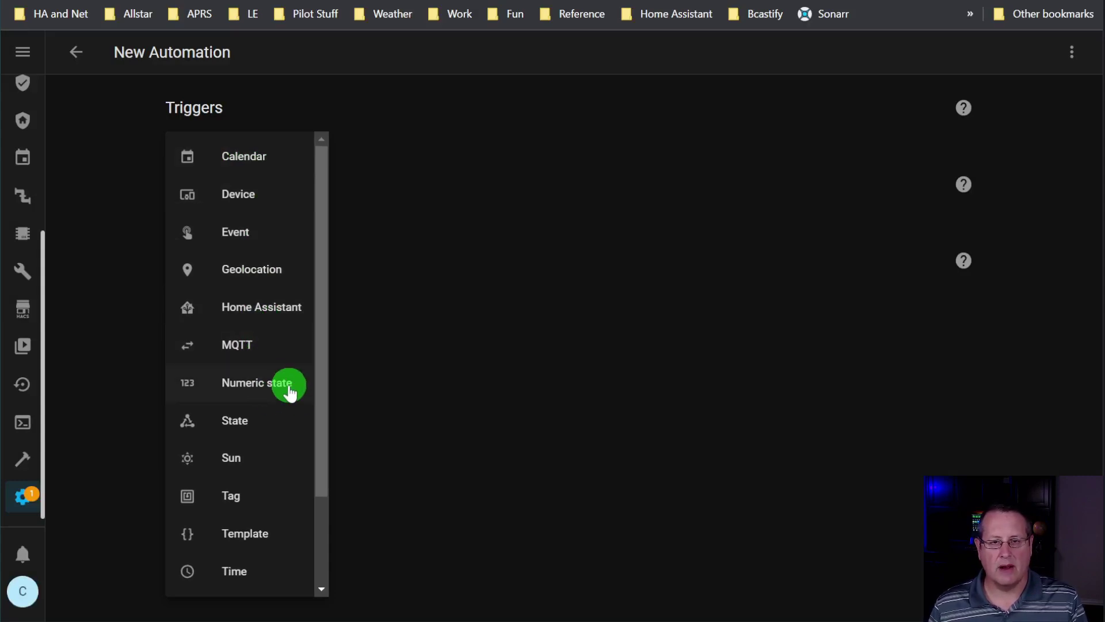
left_click(287, 386)
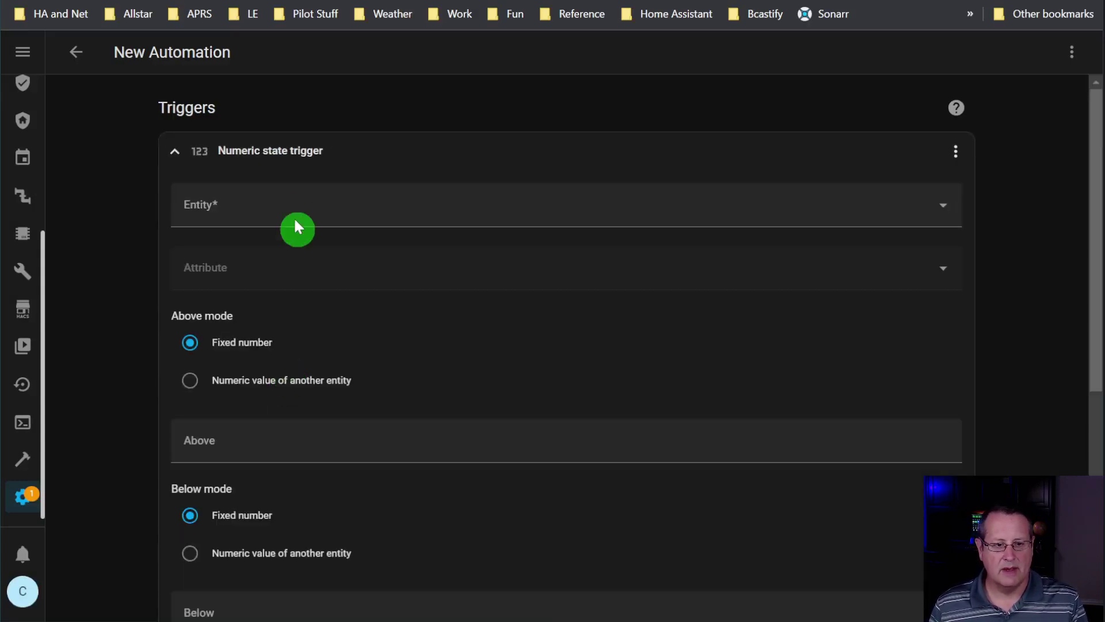
left_click(276, 210)
type("total")
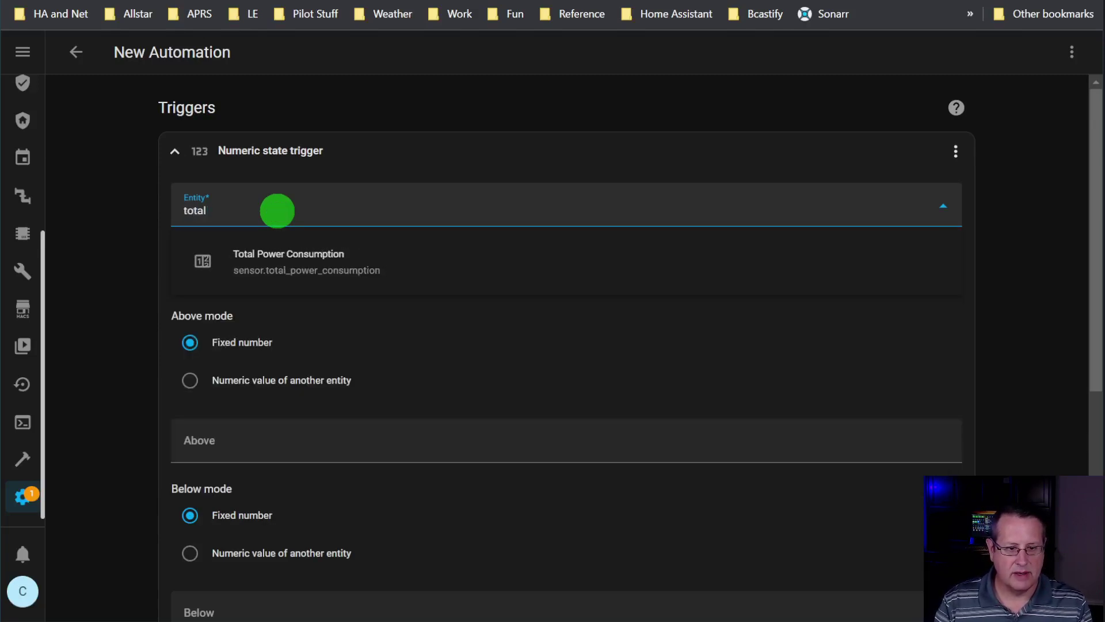
left_click(269, 246)
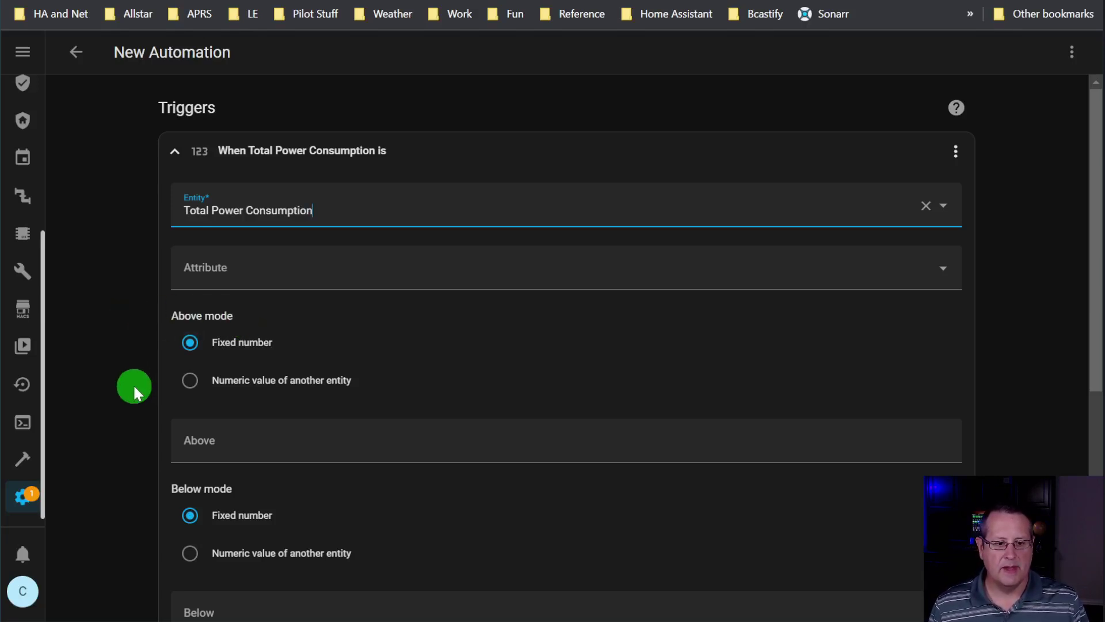
Step: Set the trigger's Above threshold to the fixed number 600
scroll(172, 368, "down", 1)
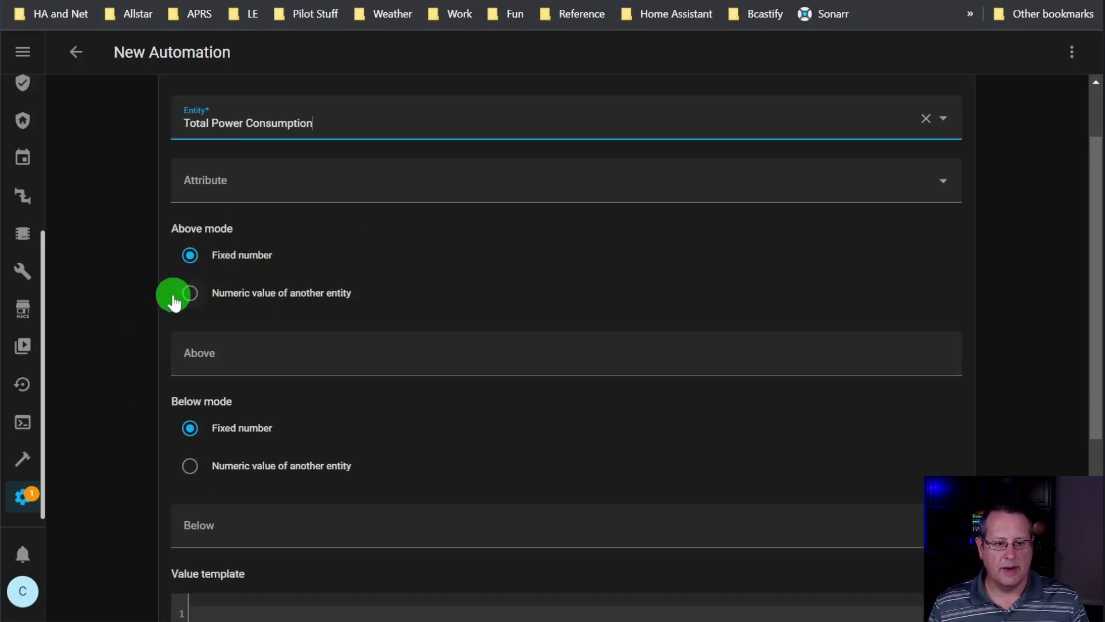
left_click(221, 359)
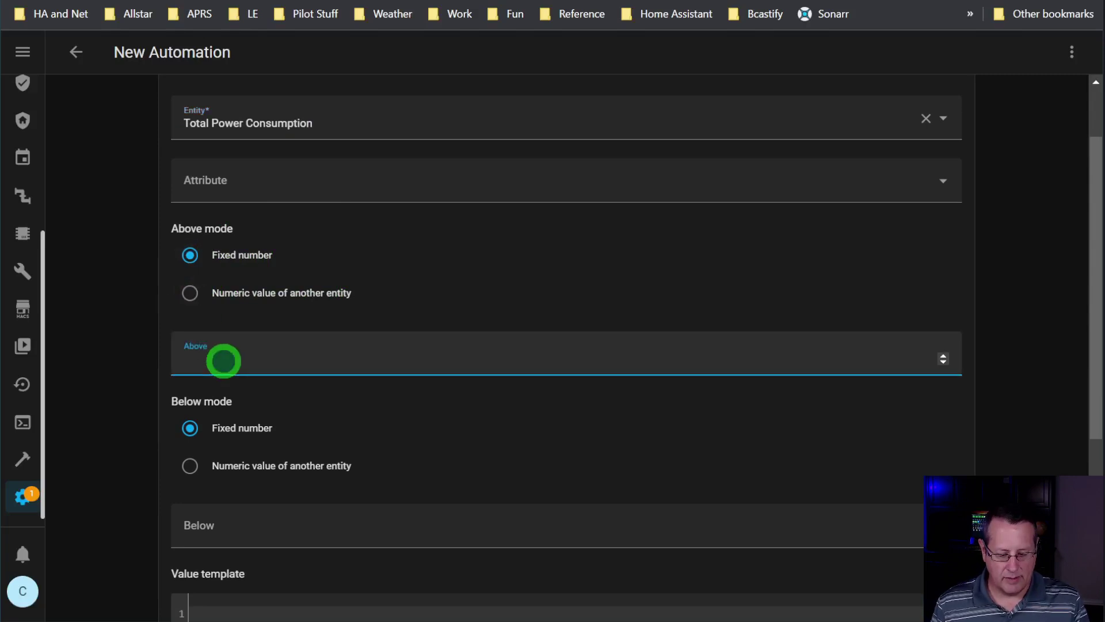
type("600")
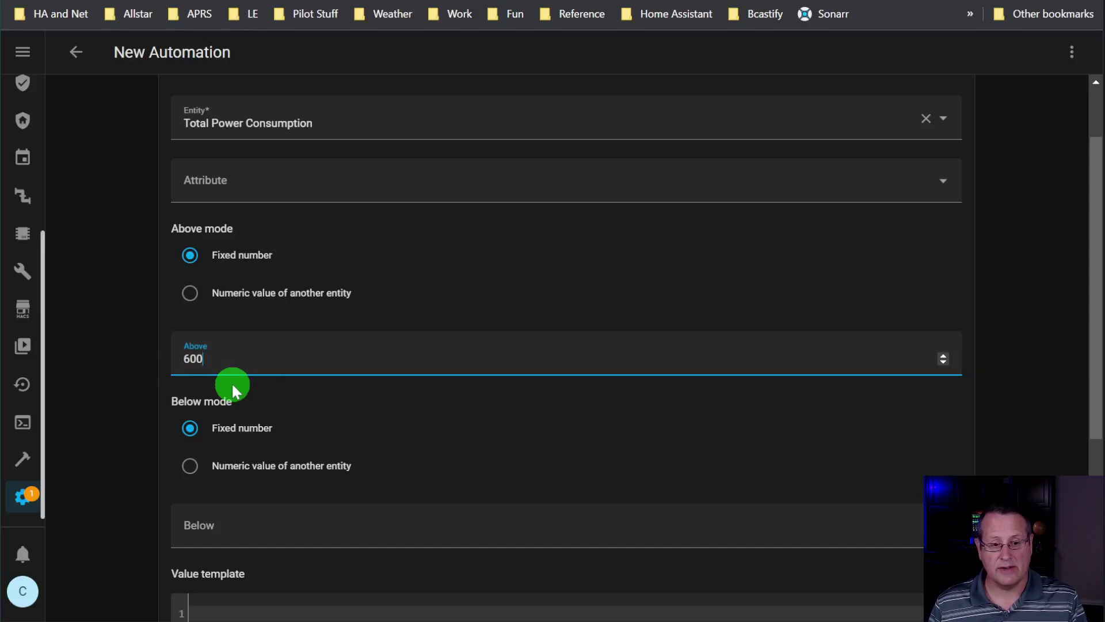
Step: Add a call service action to the automation
scroll(153, 382, "down", 4)
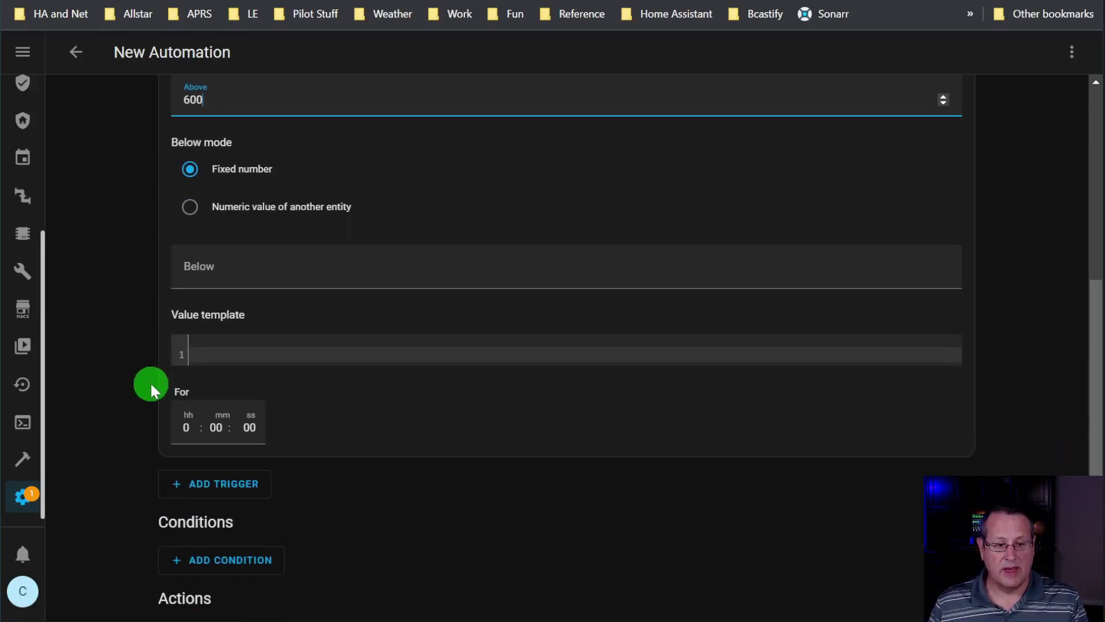
scroll(149, 381, "down", 1)
left_click(201, 599)
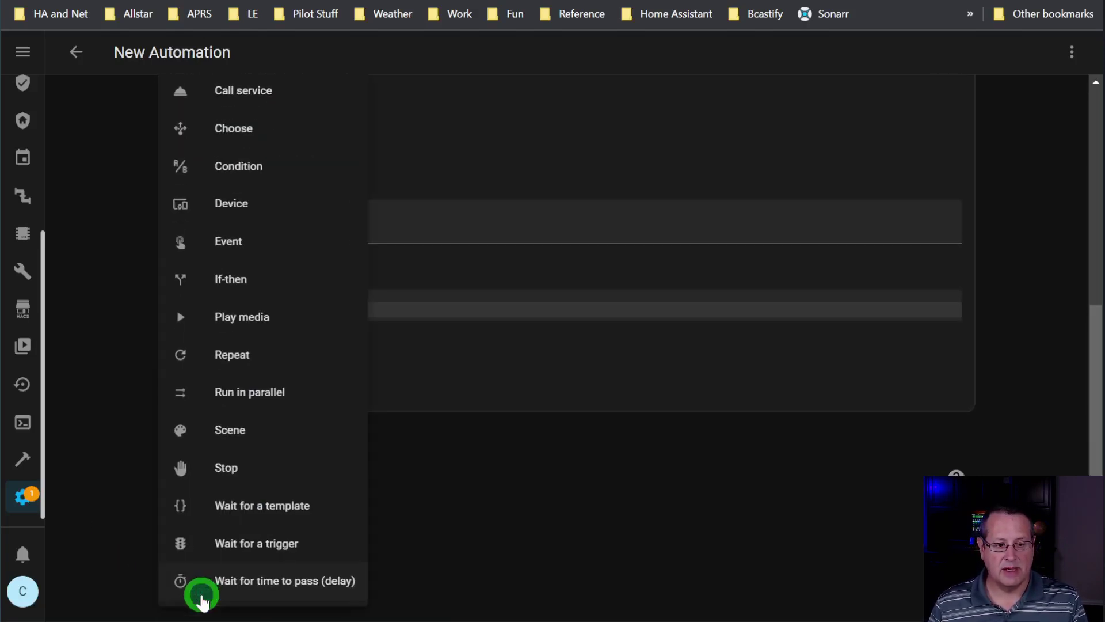
left_click(251, 92)
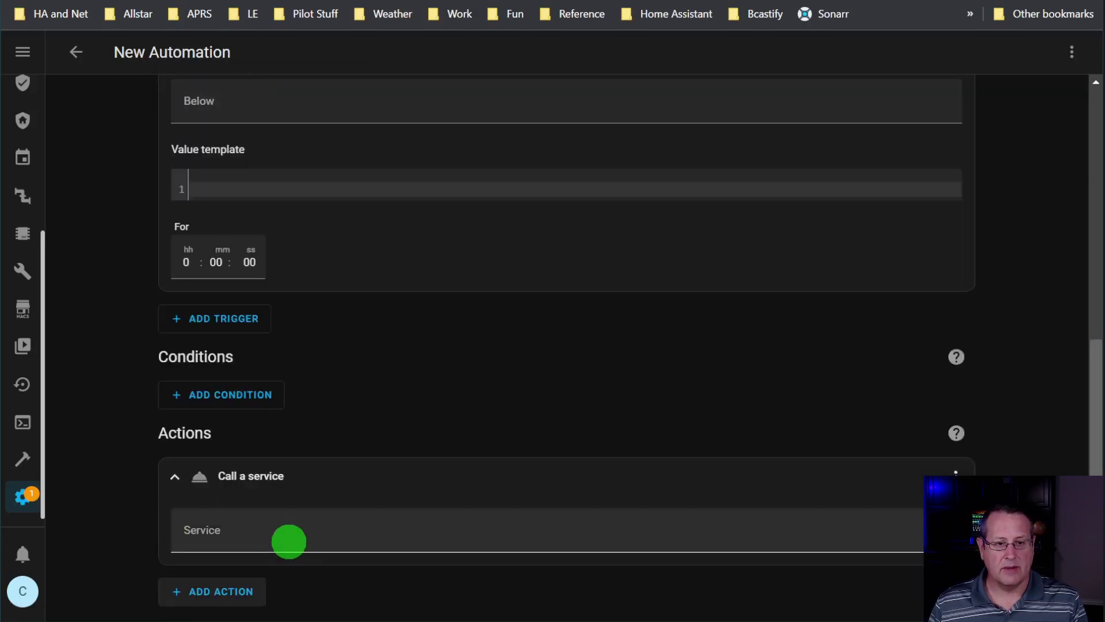
Step: Search the action's services for "select" and choose Input select: Set options
left_click(291, 529)
type("select")
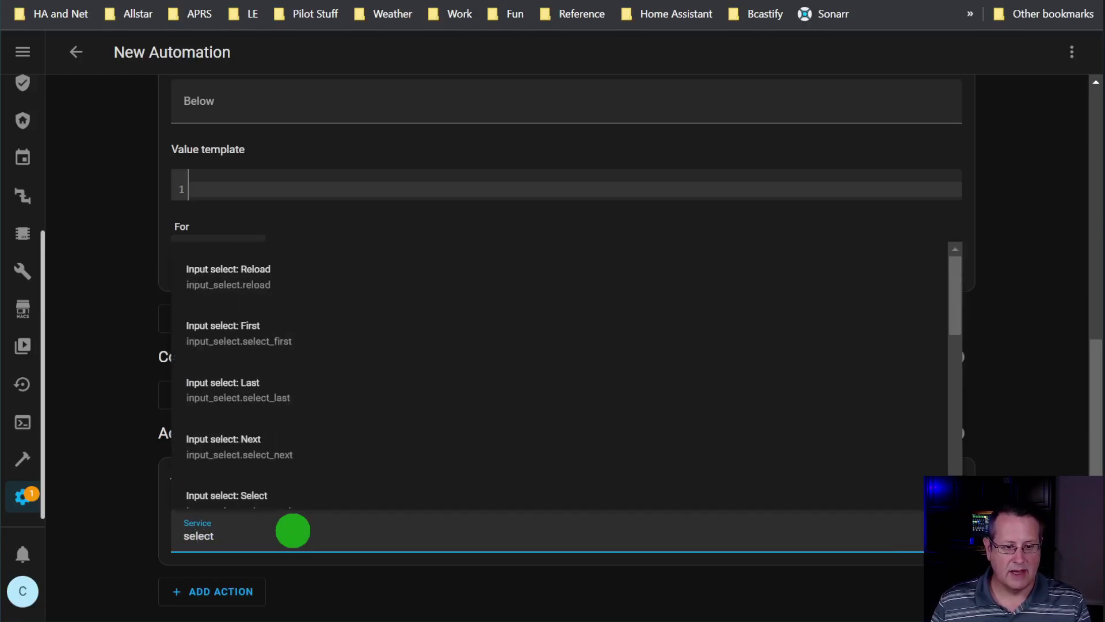
scroll(444, 382, "down", 4)
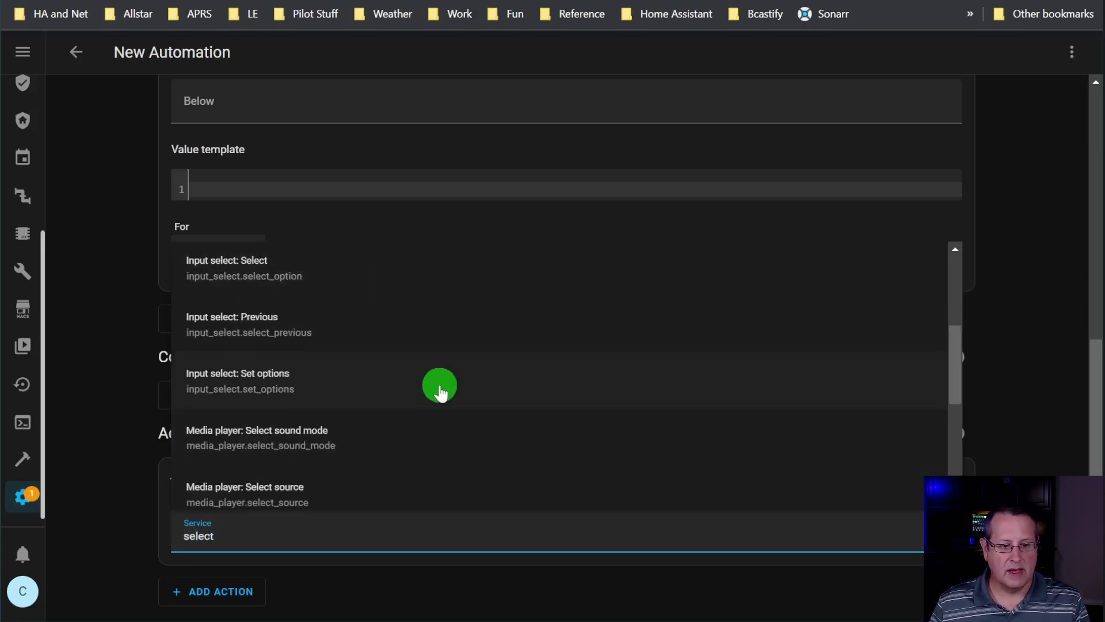
left_click(257, 393)
scroll(281, 470, "down", 1)
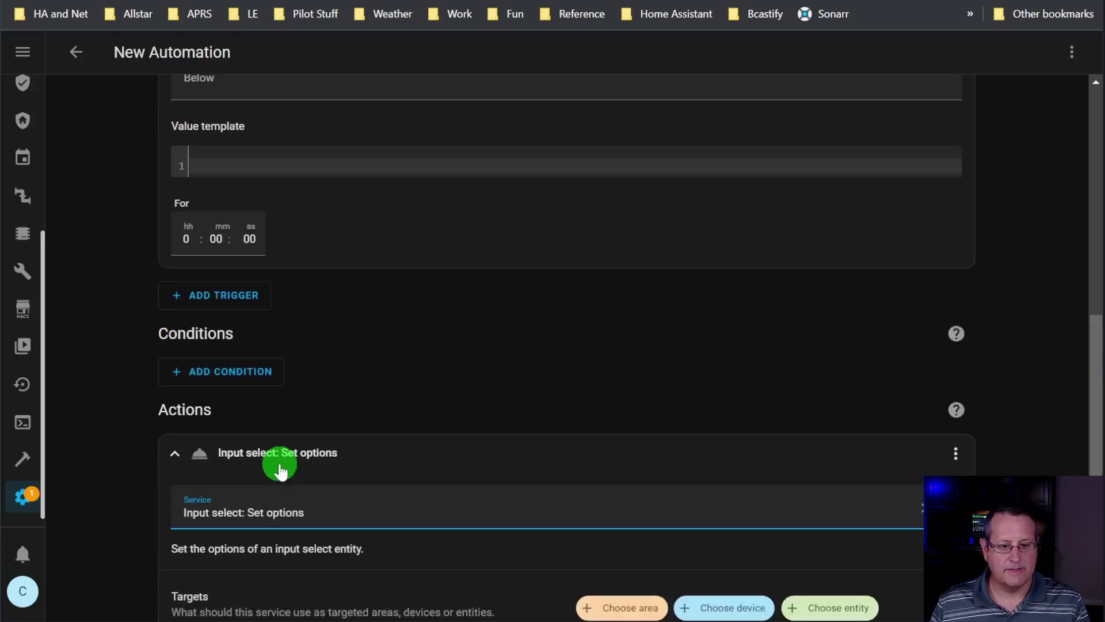
scroll(280, 471, "down", 3)
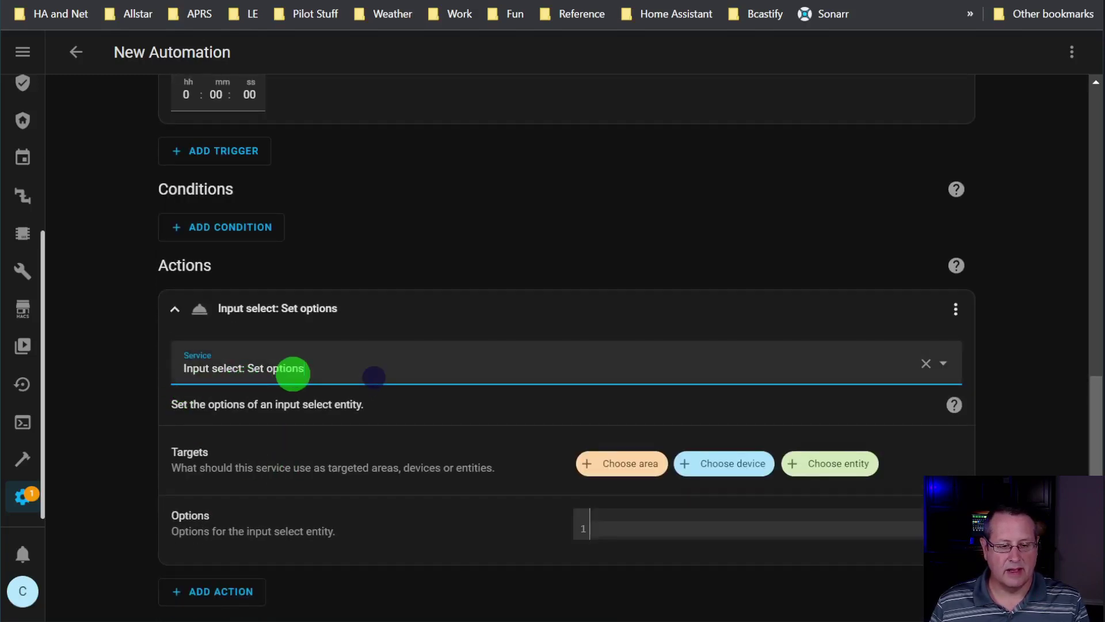
Step: Replace the action's service with Select: Select (select.select_option), found by searching for "select_op"
left_click_drag(293, 370, 151, 391)
type("sle")
key("BackSpace")
key("BackSpace")
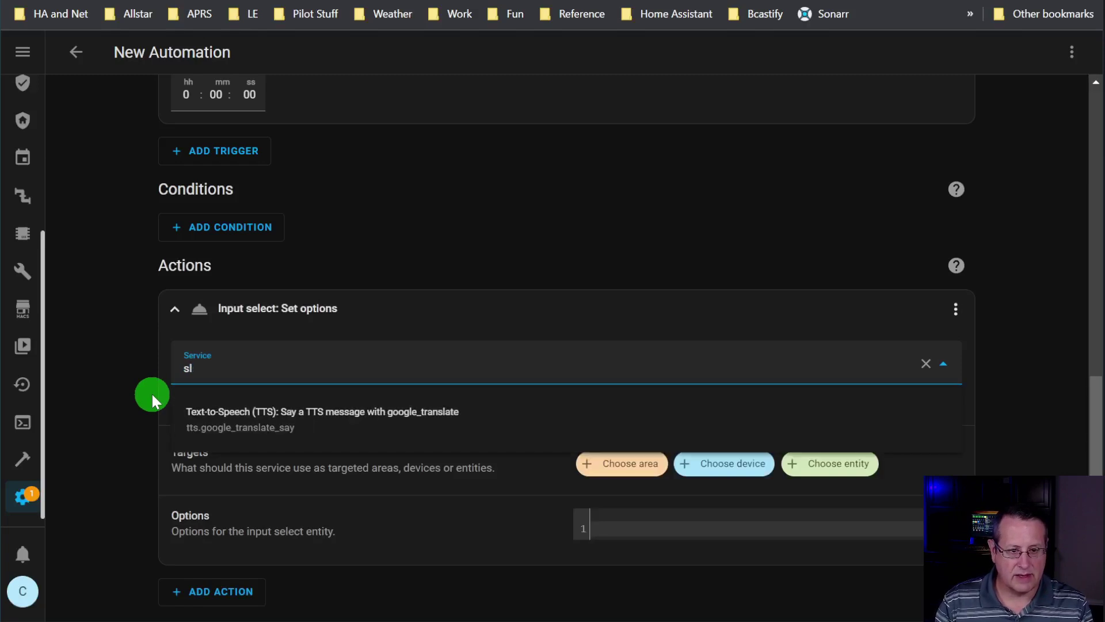
type("elect_opi")
key("BackSpace")
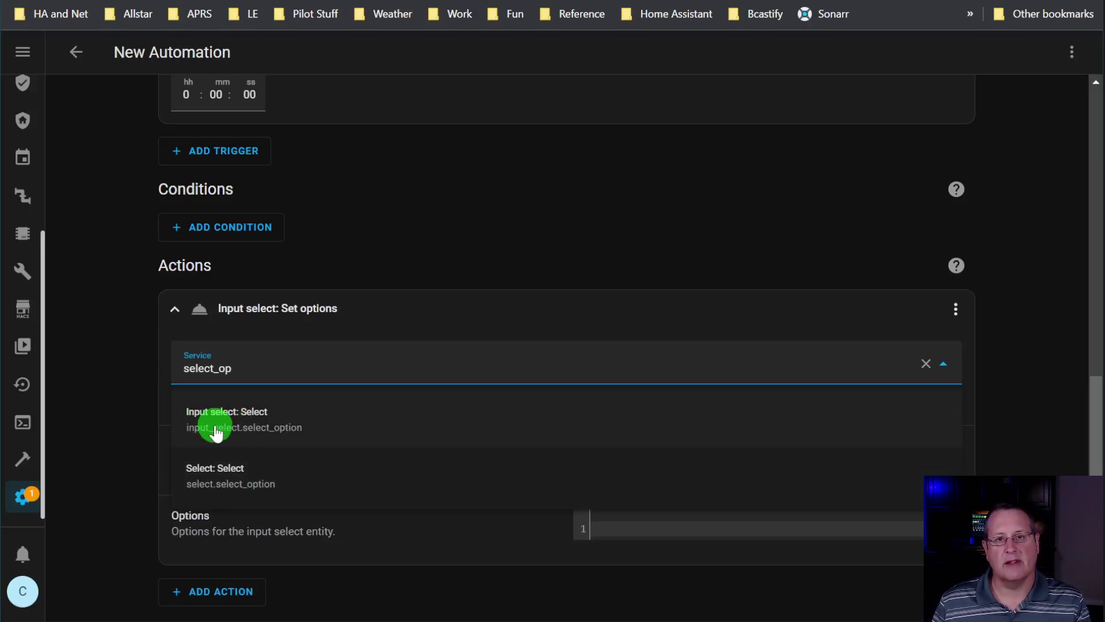
left_click(249, 498)
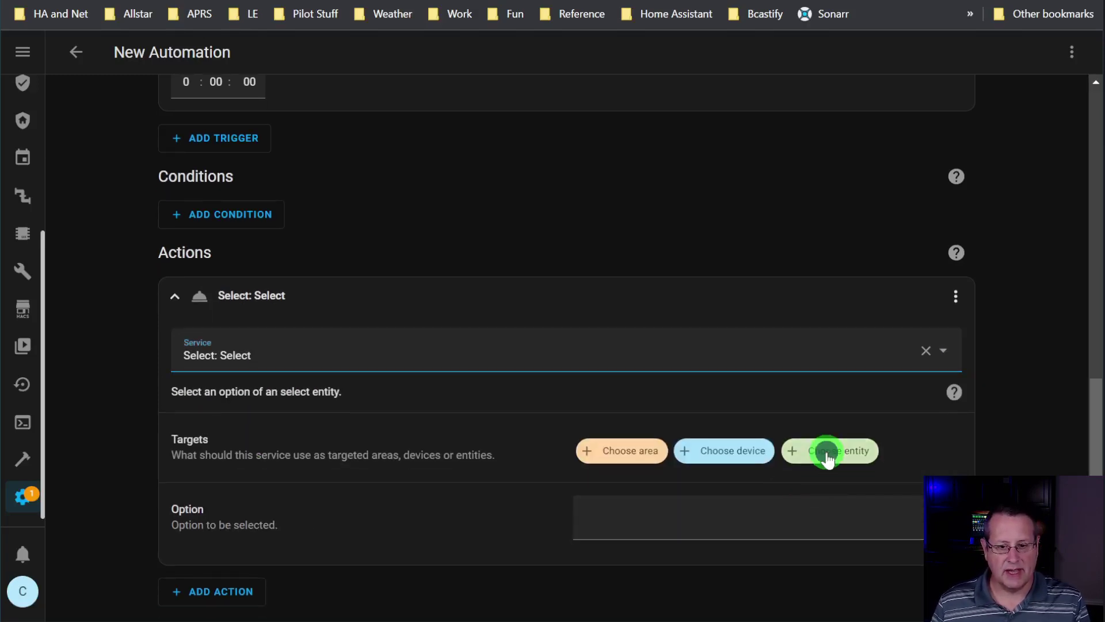
Step: Target the Power Consumption entity in the Select action and set the option to peak
left_click(827, 455)
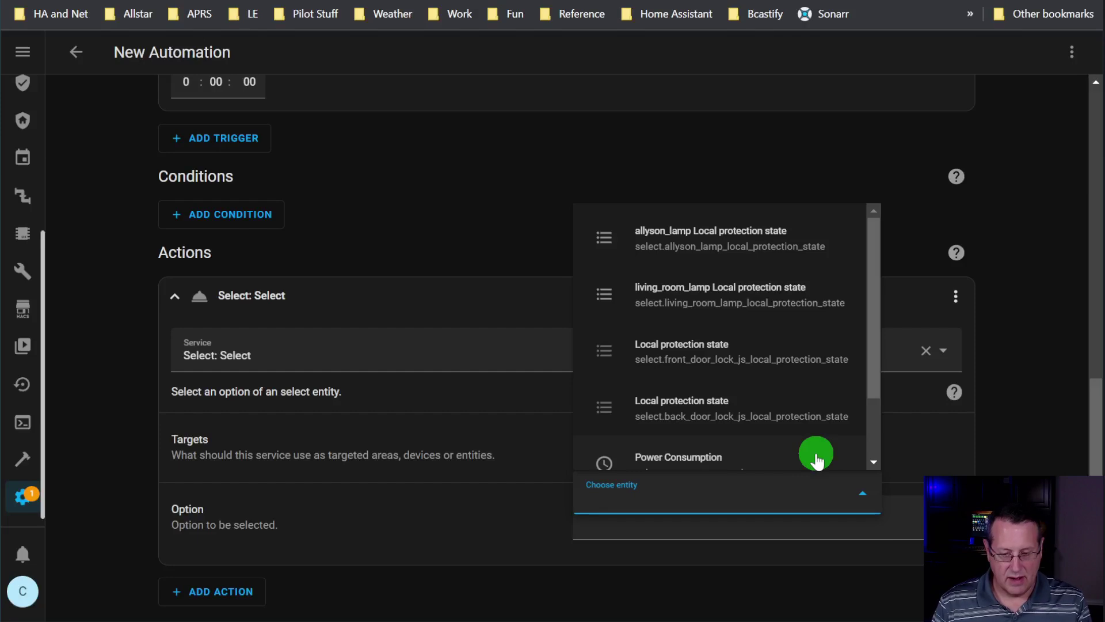
scroll(780, 443, "down", 2)
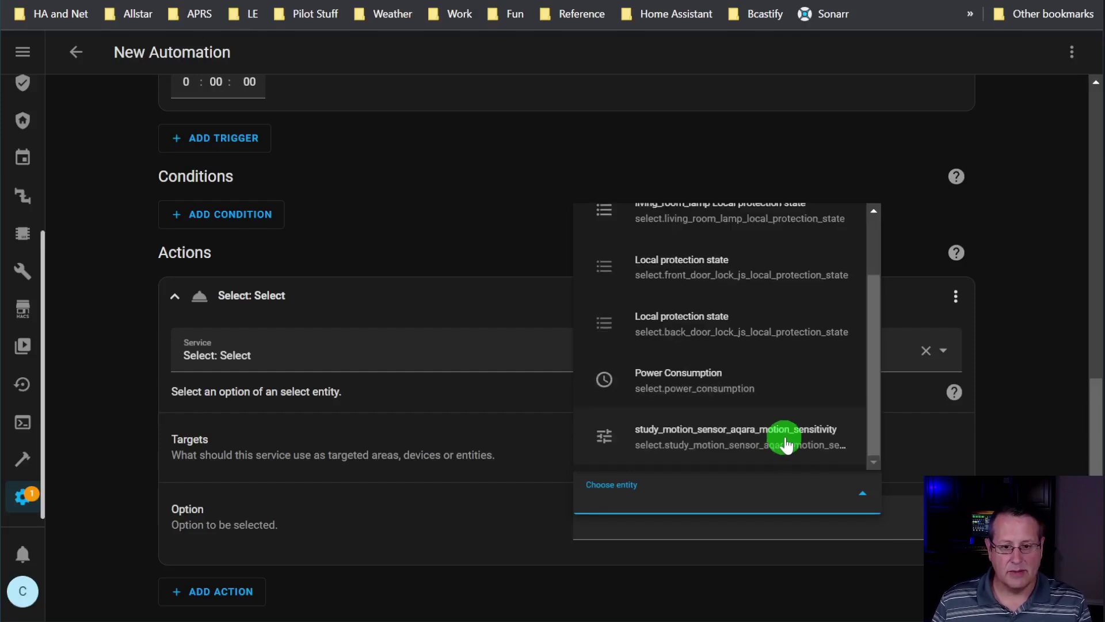
left_click(681, 396)
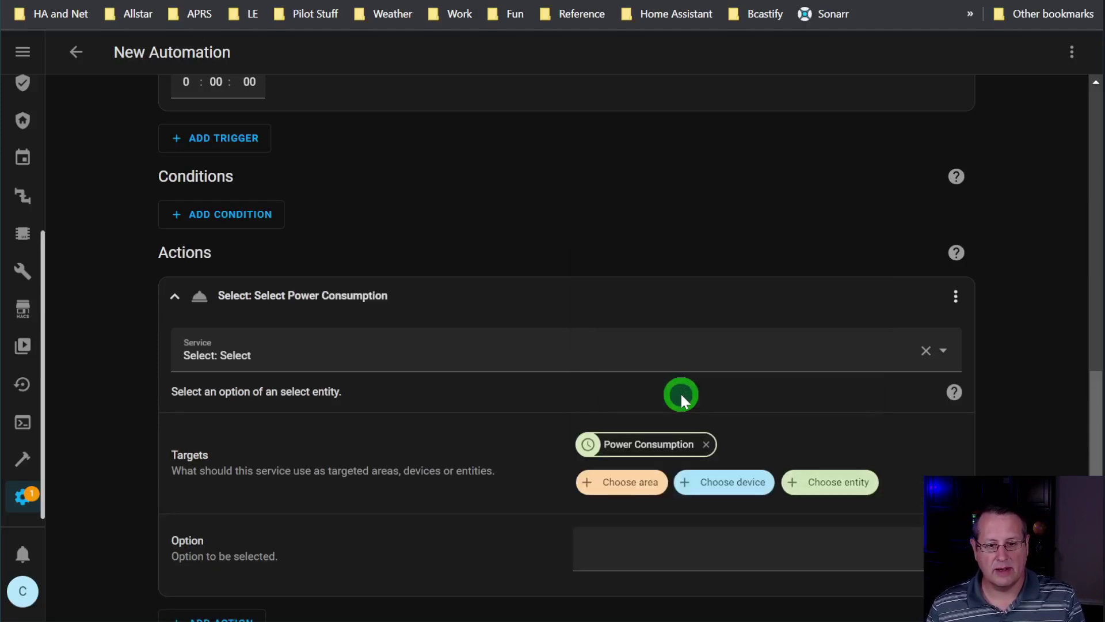
scroll(367, 562, "down", 1)
left_click(682, 526)
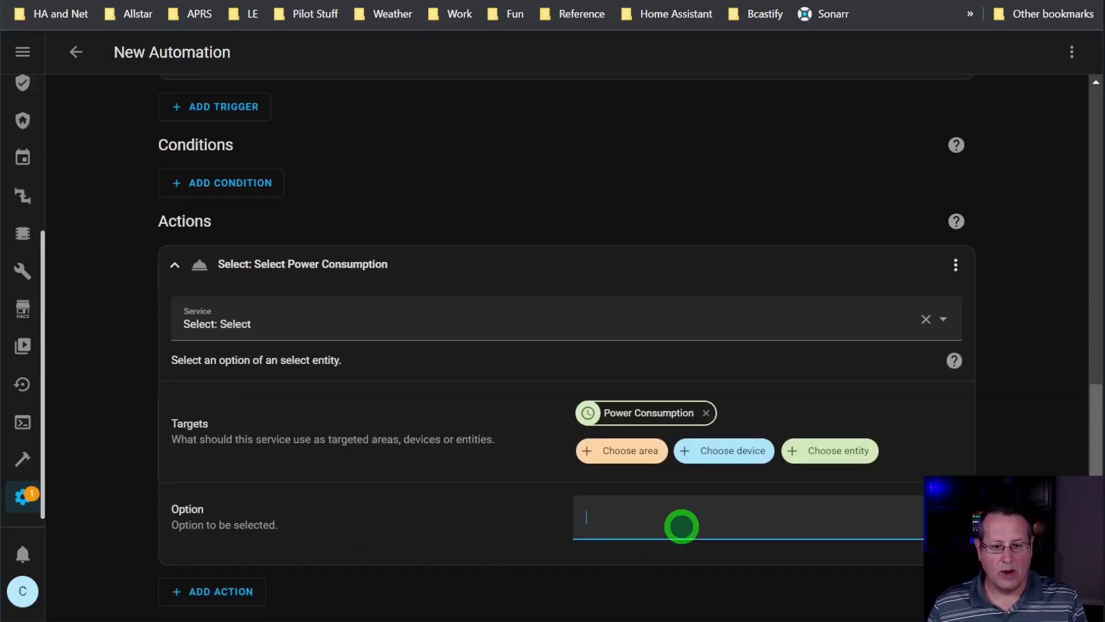
type("peak")
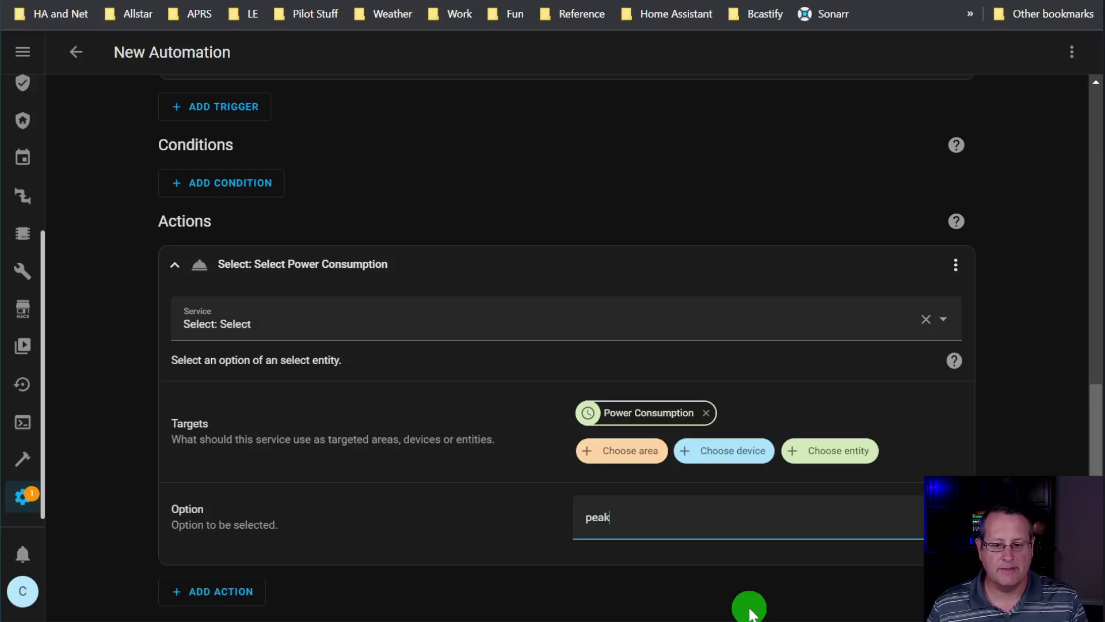
Step: Save the automation with the name Set Peak Rate
scroll(749, 613, "up", 3)
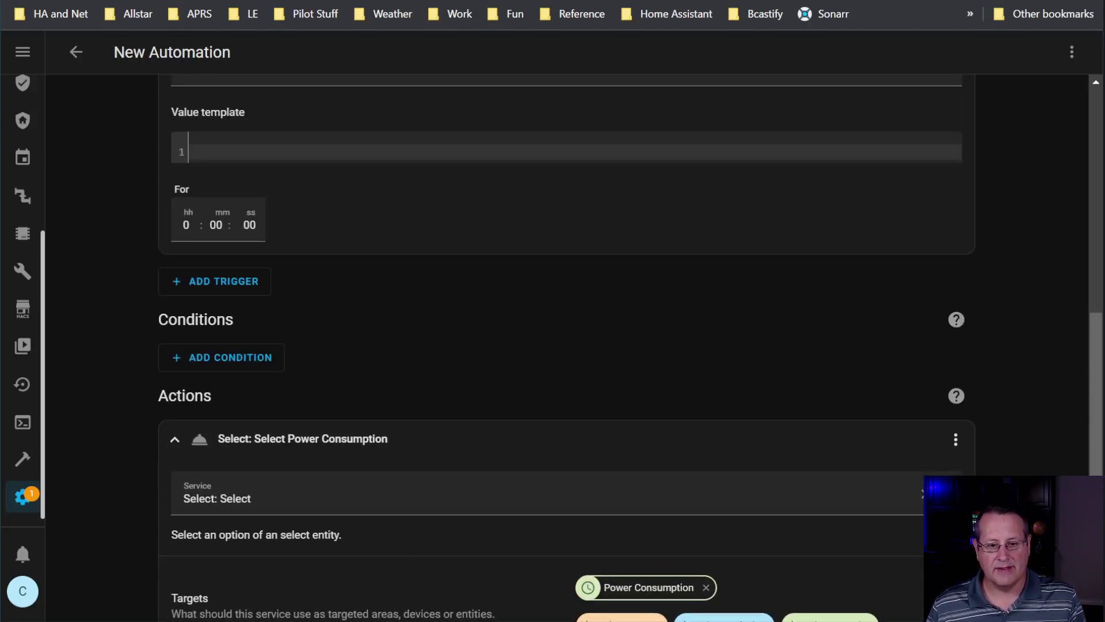
key("ctrl+s")
key("BackSpace")
key("BackSpace")
key("BackSpace")
key("BackSpace")
key("BackSpace")
key("BackSpace")
key("BackSpace")
key("BackSpace")
key("BackSpace")
key("BackSpace")
key("BackSpace")
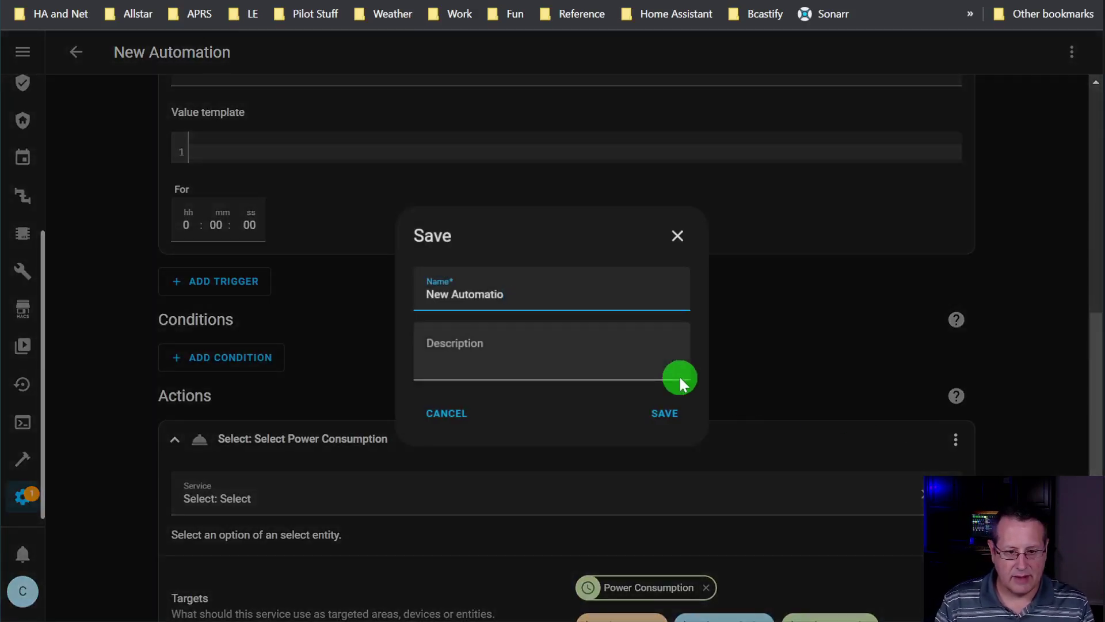
key("ctrl+z")
key("ctrl+a")
type("Set Peak Power")
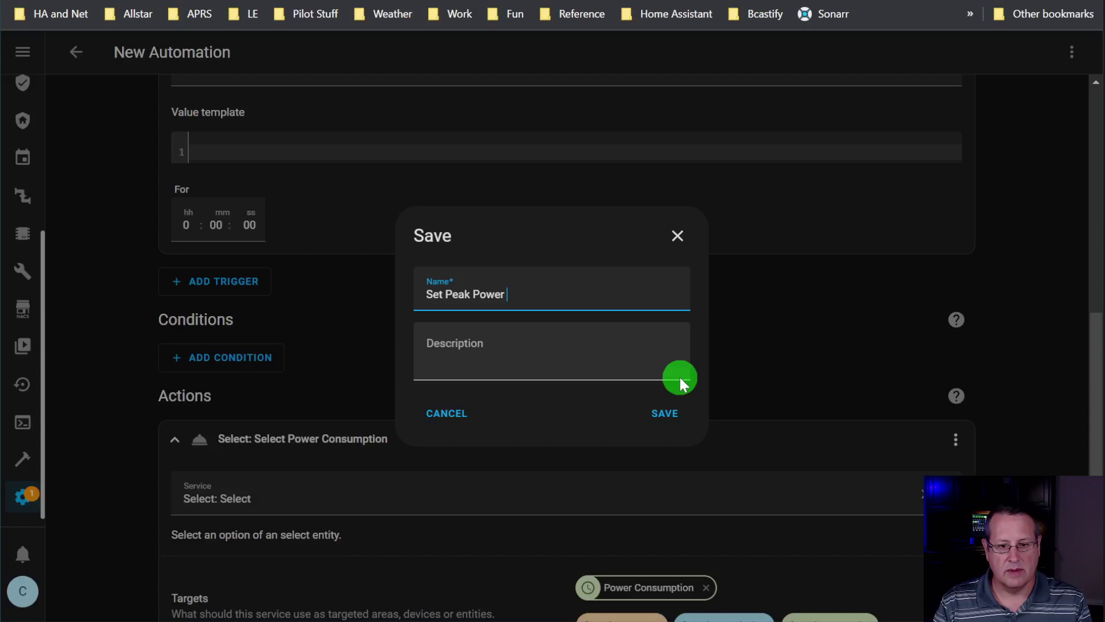
key("BackSpace")
key("BackSpace")
key("BackSpace")
key("BackSpace")
type("Rate")
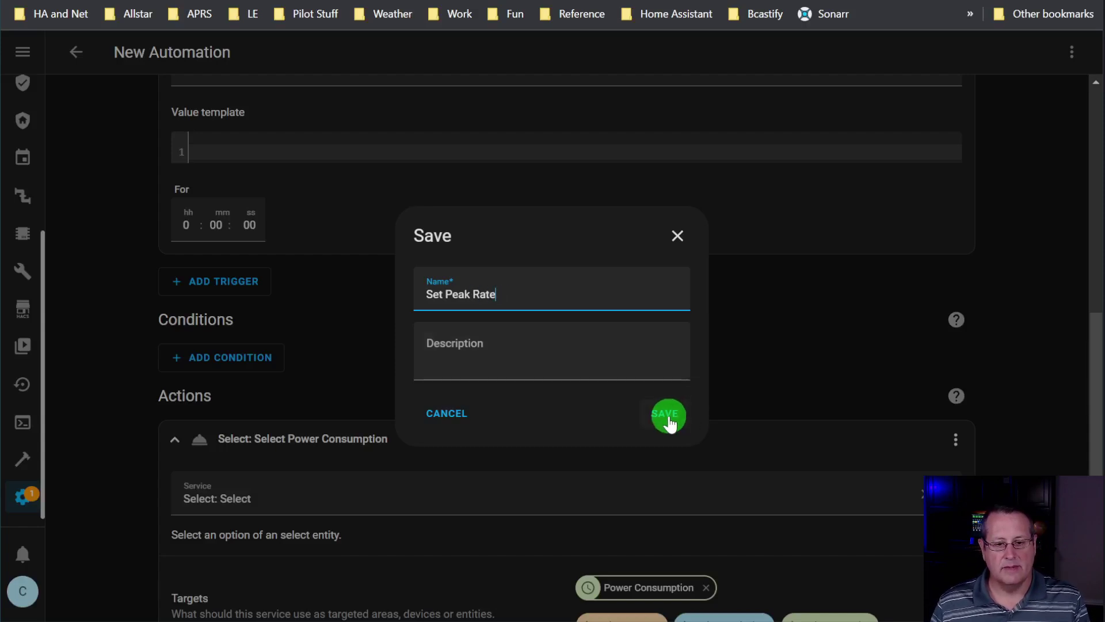
left_click(667, 415)
Step: Display the Set Peak Rate automation as YAML at an enlarged text size
left_click(1076, 64)
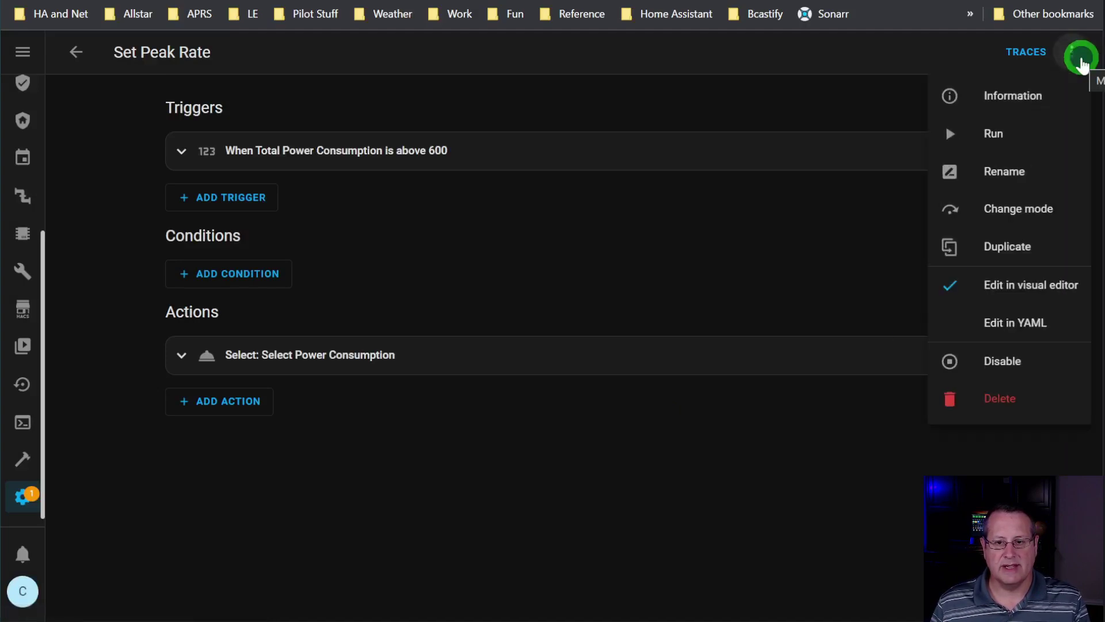
left_click(1041, 327)
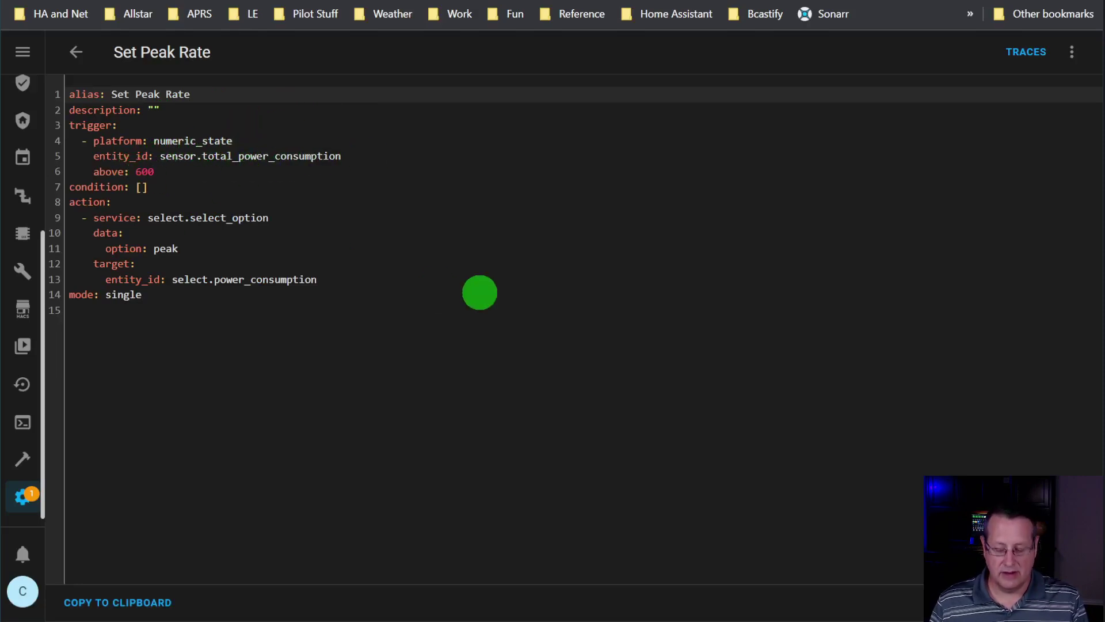
key("ctrl+plus")
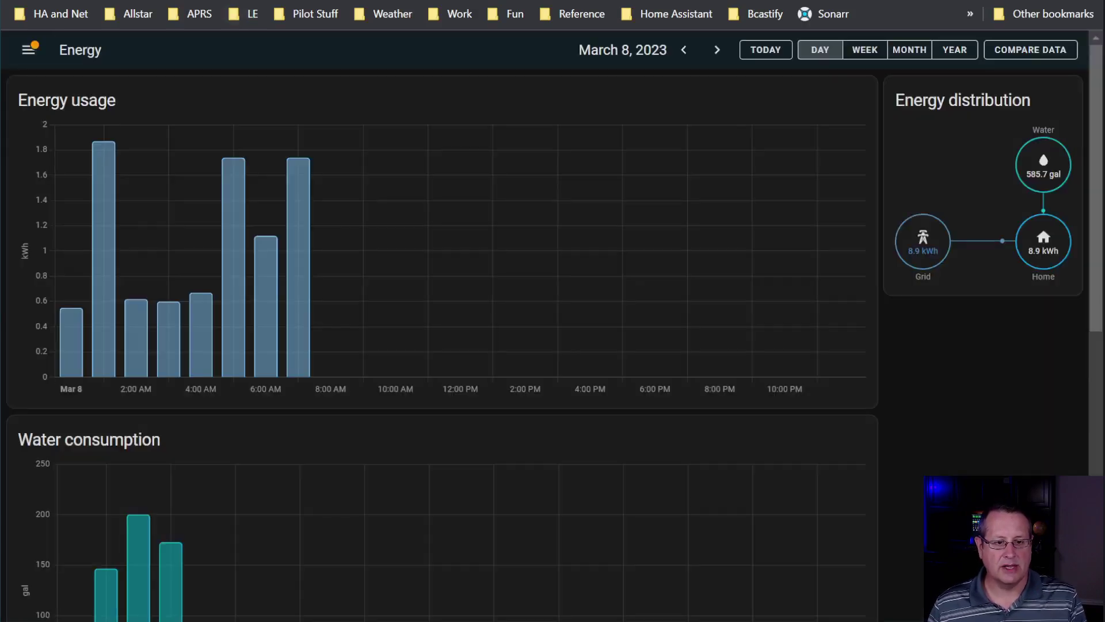
Step: Review the Energy dashboard's Sources table for the peak and offpeak consumption and costs
scroll(425, 373, "down", 9)
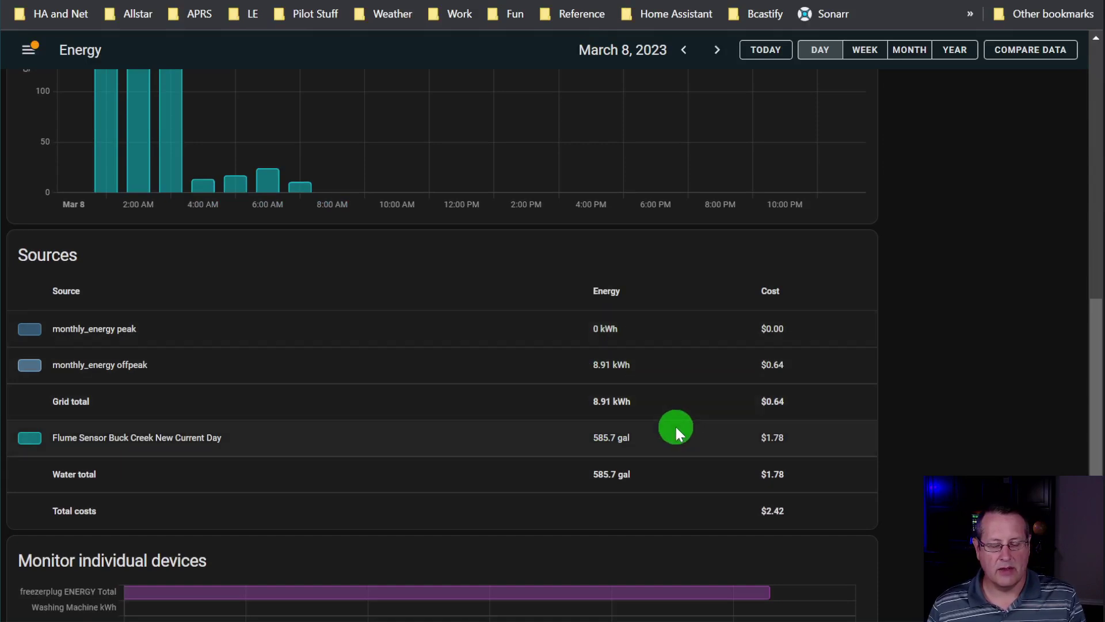
scroll(677, 431, "up", 6)
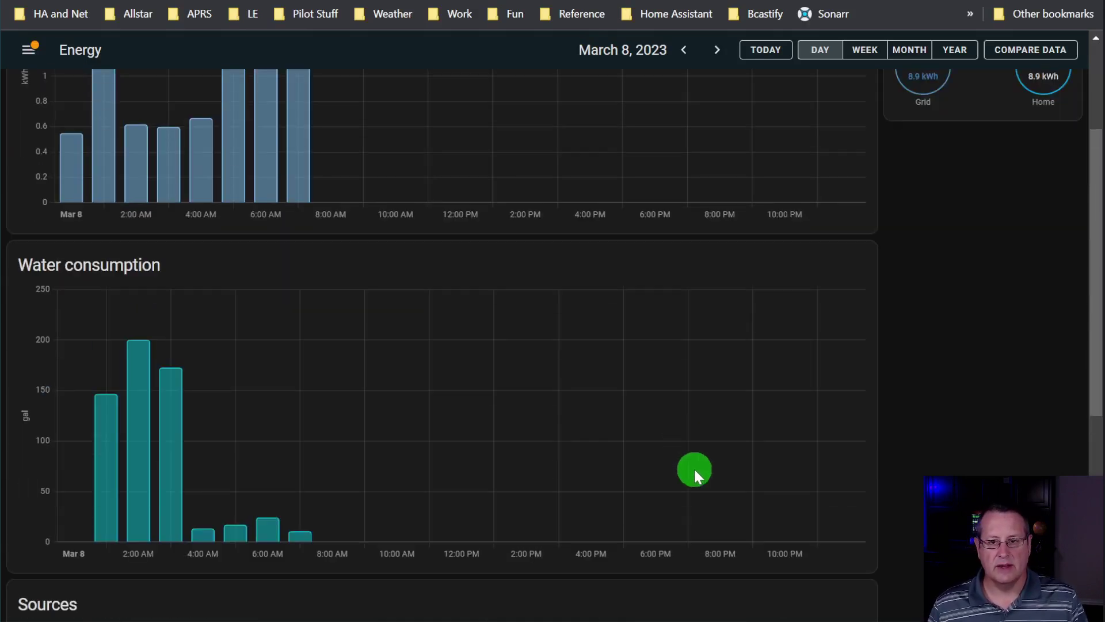
scroll(694, 470, "up", 3)
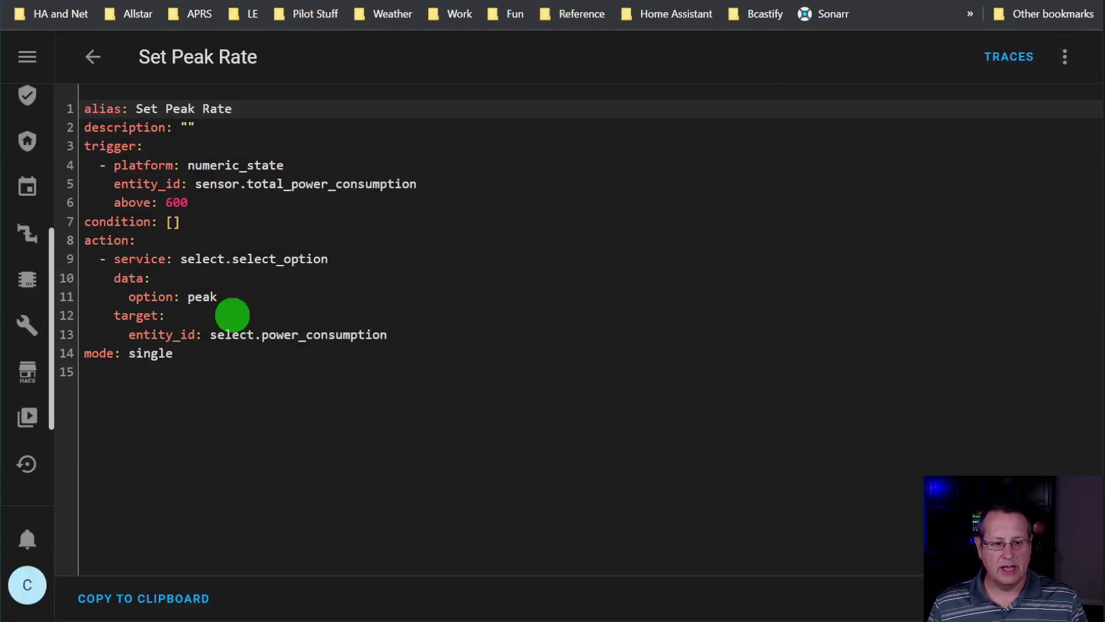
Step: Return to the automations list and reopen Set Peak Rate in the visual editor
left_click(92, 56)
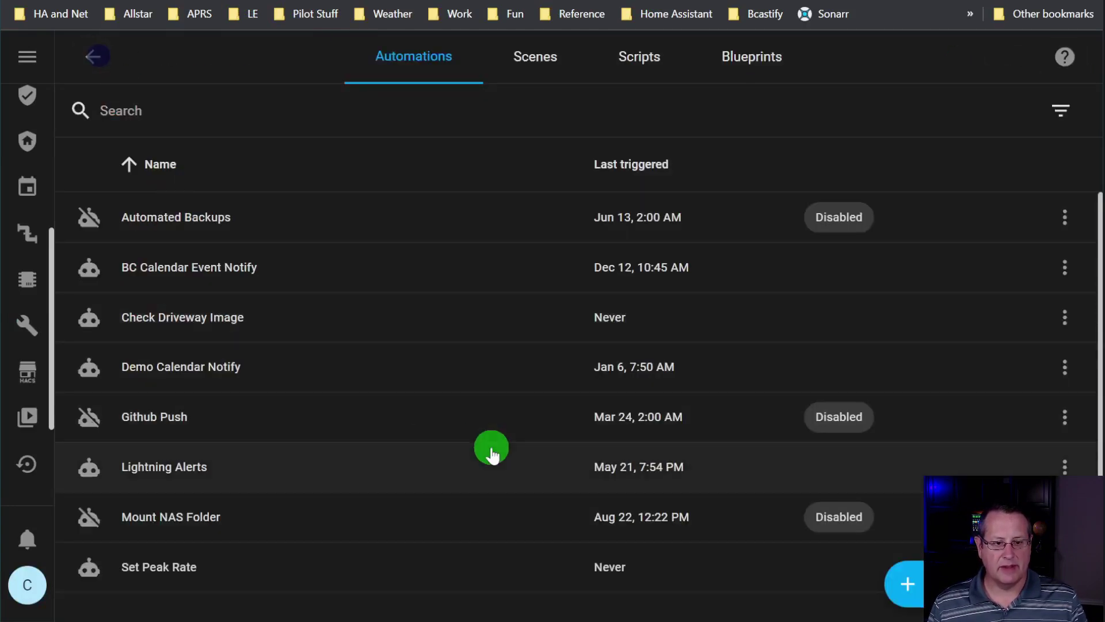
scroll(387, 482, "down", 1)
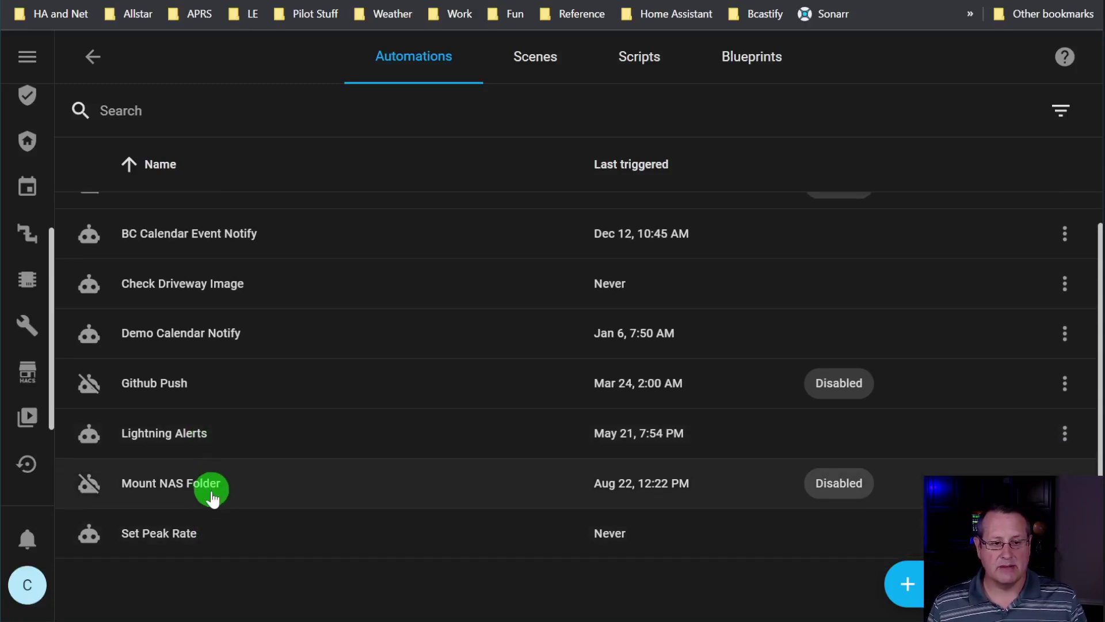
scroll(212, 493, "up", 1)
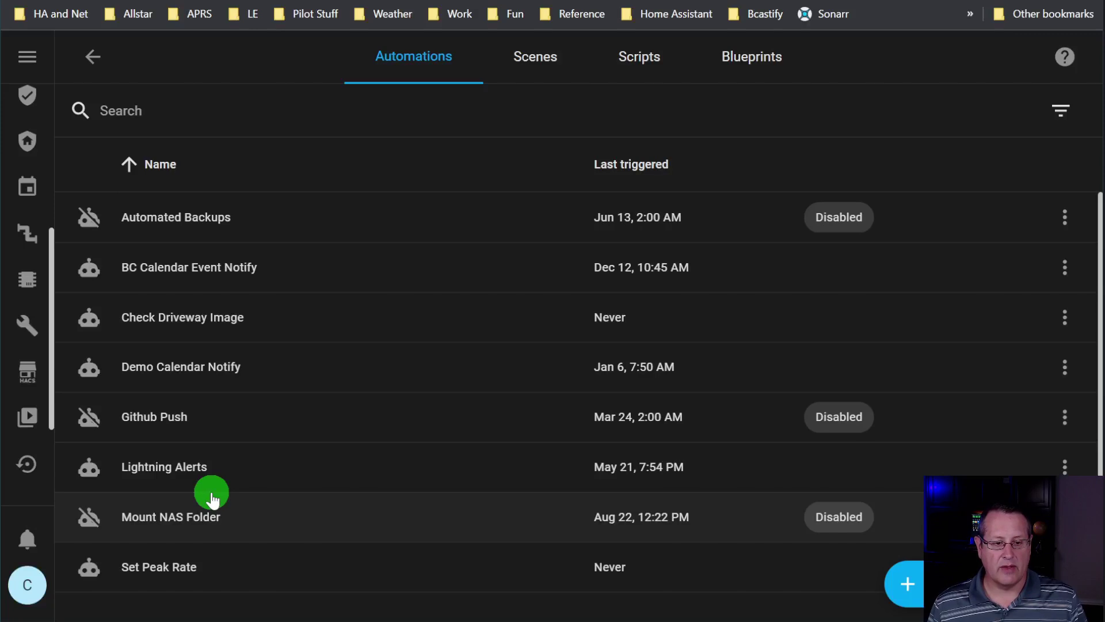
left_click(191, 567)
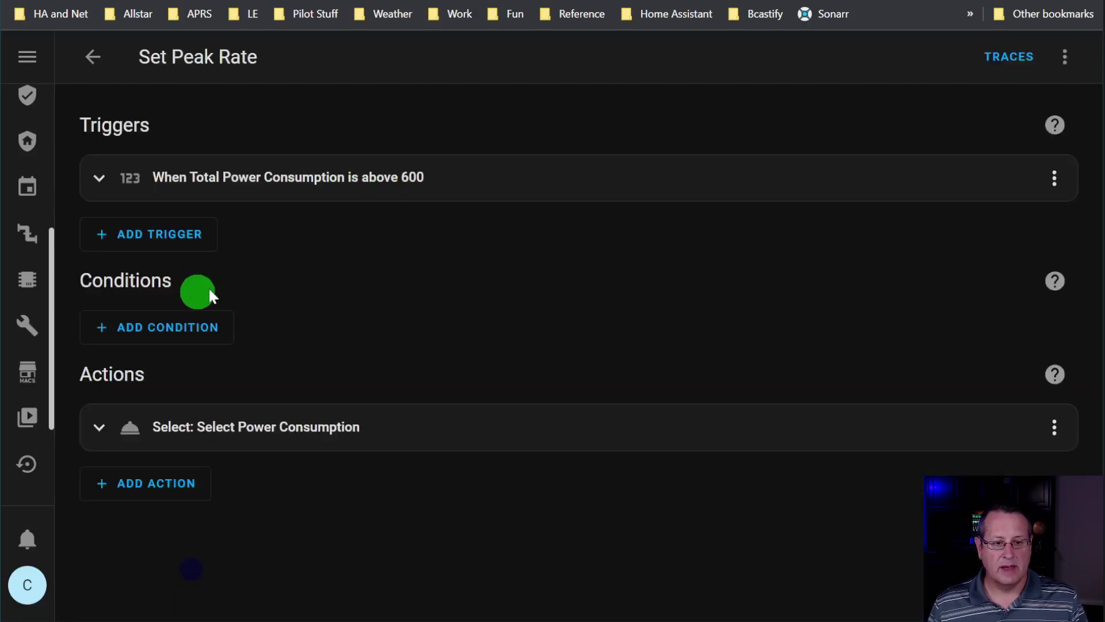
Step: Add a Time trigger in Fixed time mode to the Set Peak Rate automation
left_click(160, 241)
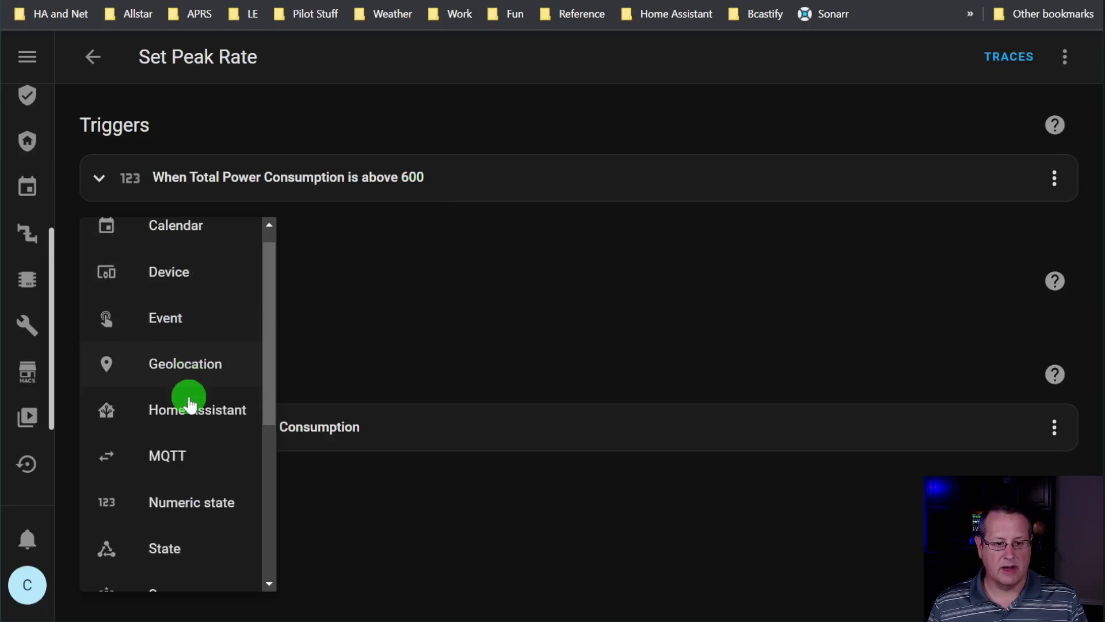
scroll(189, 403, "down", 6)
left_click(198, 427)
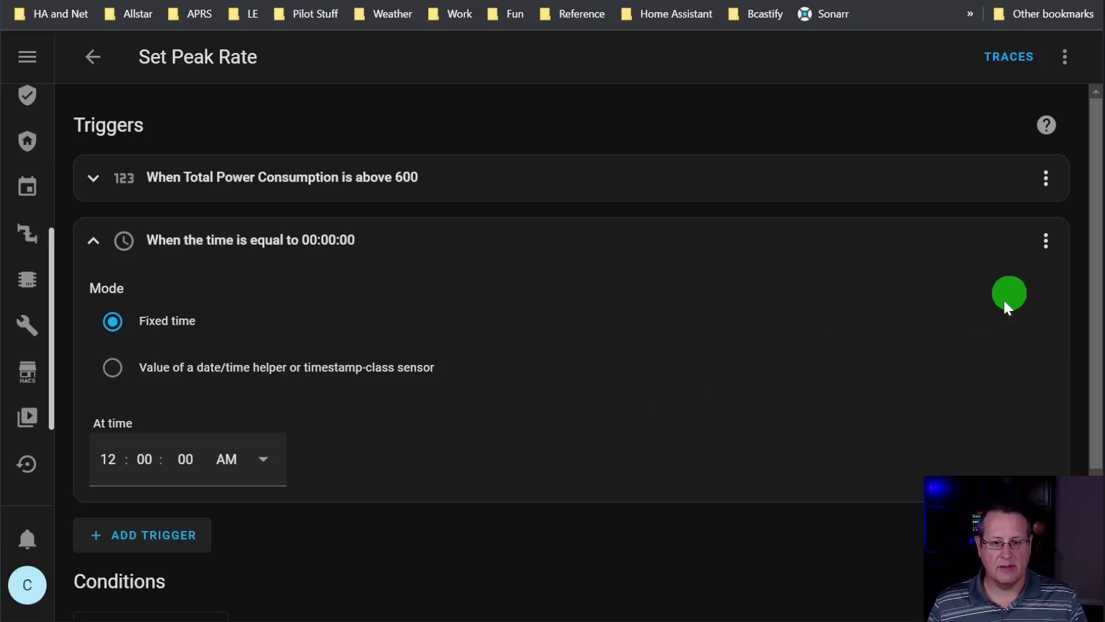
Step: Delete the Time trigger from the Set Peak Rate automation
left_click(1046, 241)
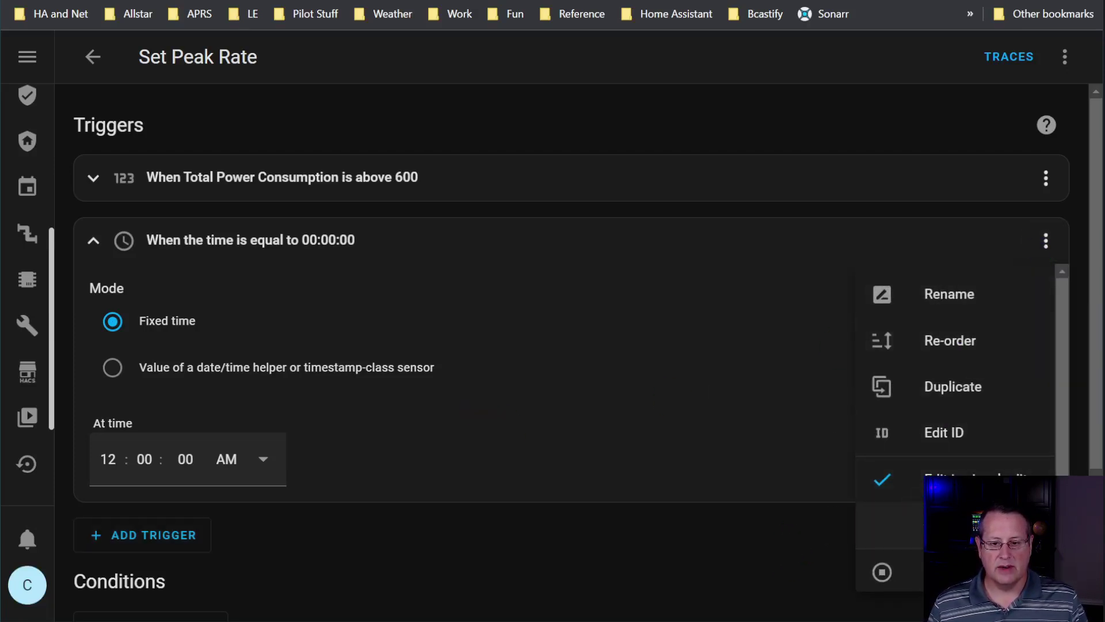
scroll(930, 576, "down", 1)
left_click(920, 562)
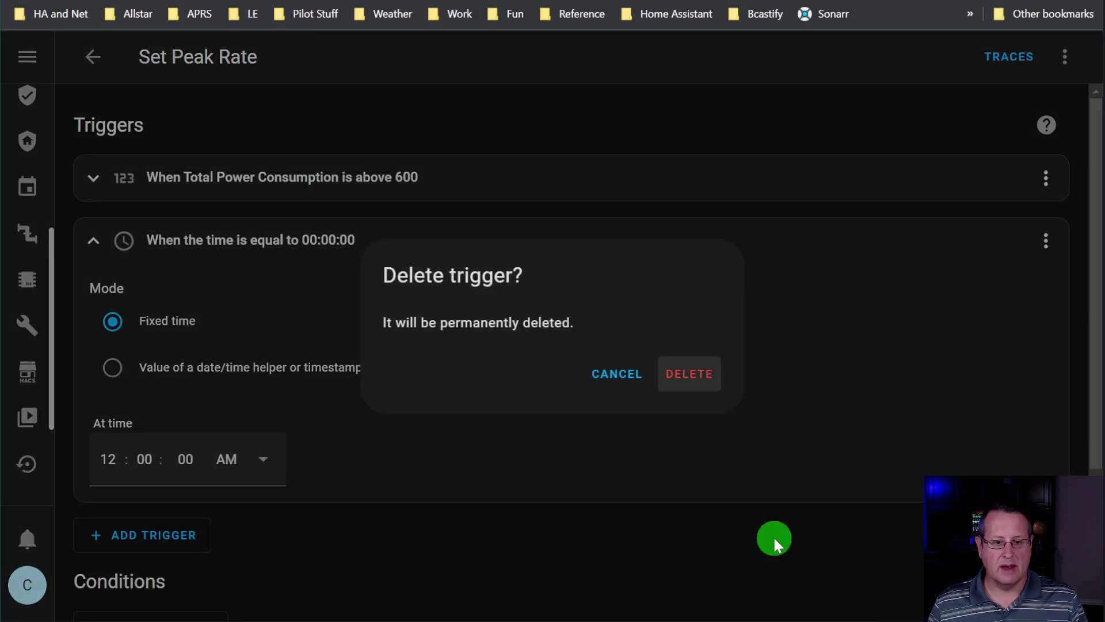
left_click(689, 375)
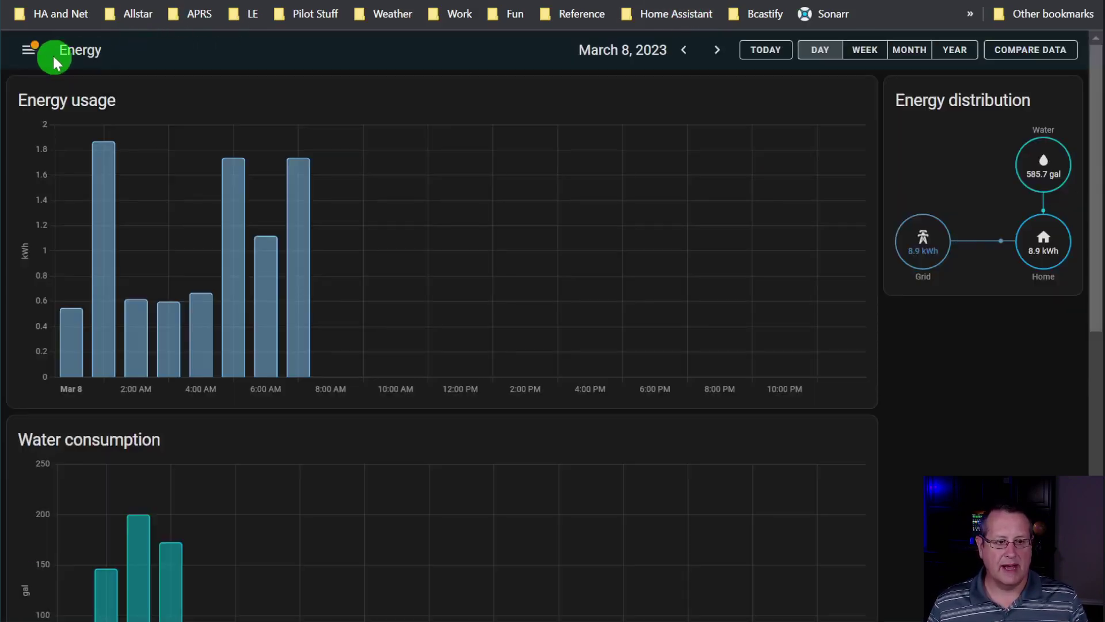
Step: Switch from the Energy dashboard to the main overview dashboard
left_click(29, 50)
left_click(99, 89)
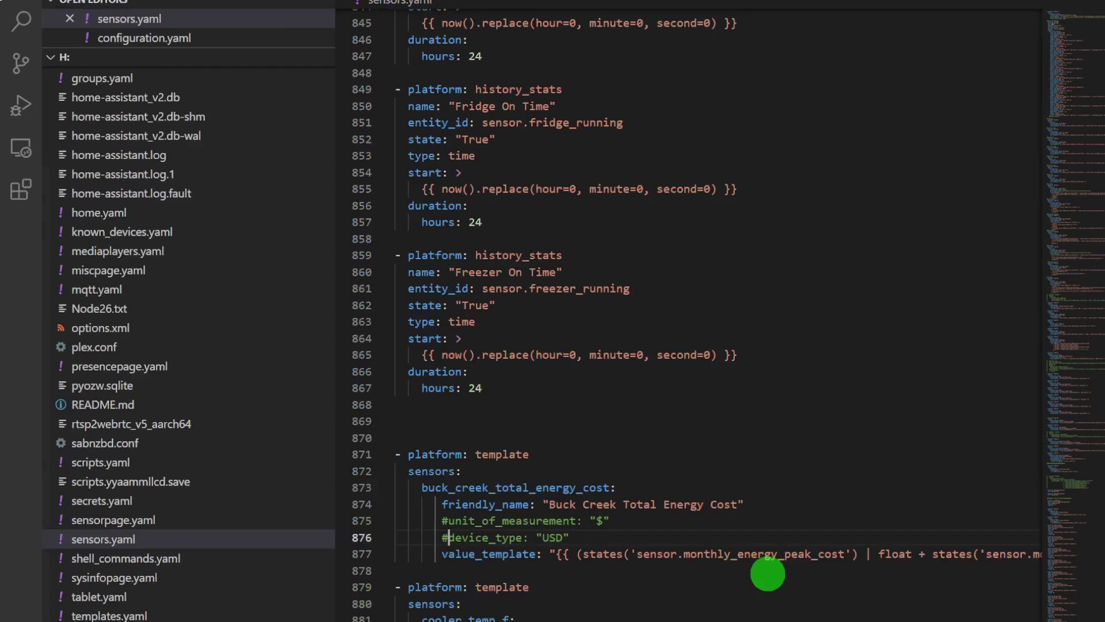
Step: In Visual Studio Code, examine the full value_template of the buck_creek_total_energy_cost sensor in sensors.yaml, hiding the file explorer for more room
scroll(725, 323, "right", 2)
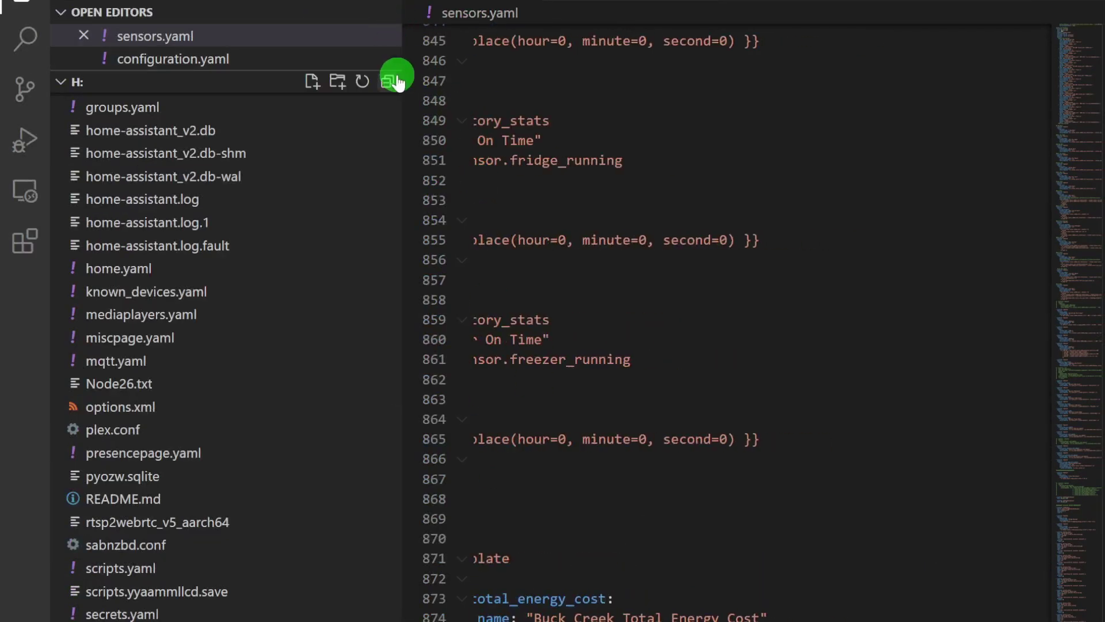
left_click_drag(402, 77, 23, 141)
scroll(492, 536, "down", 2)
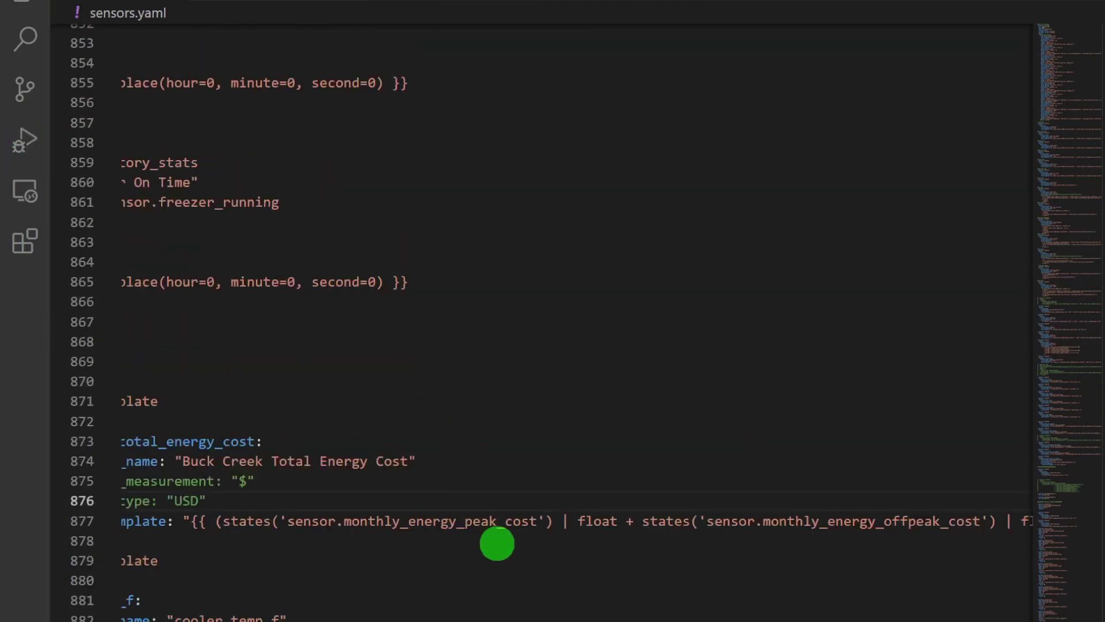
scroll(576, 323, "left", 5)
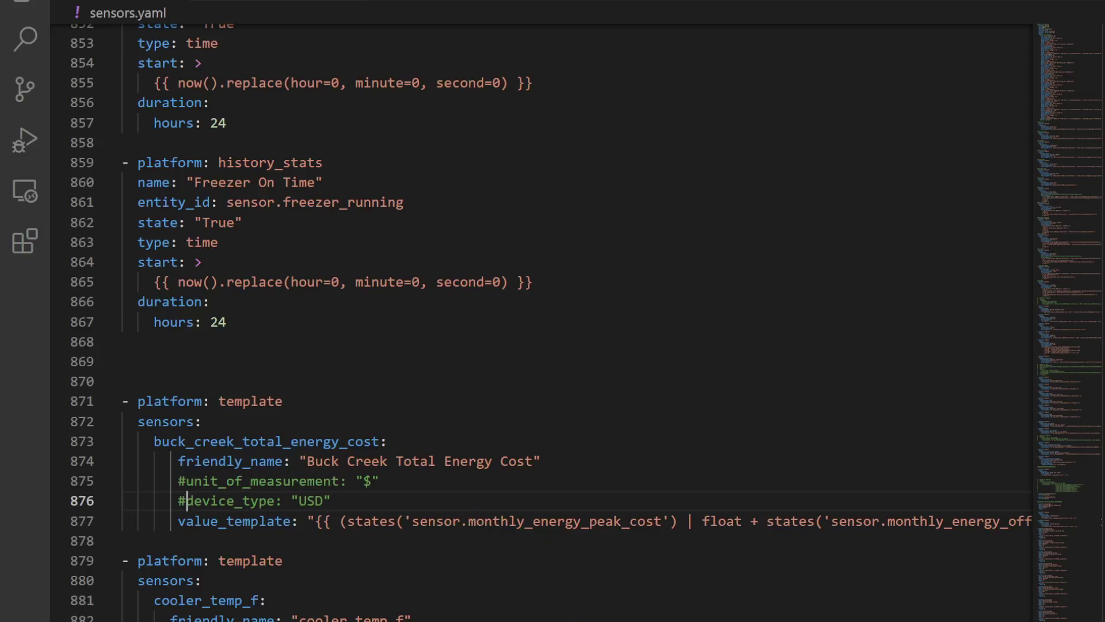
scroll(575, 322, "right", 6)
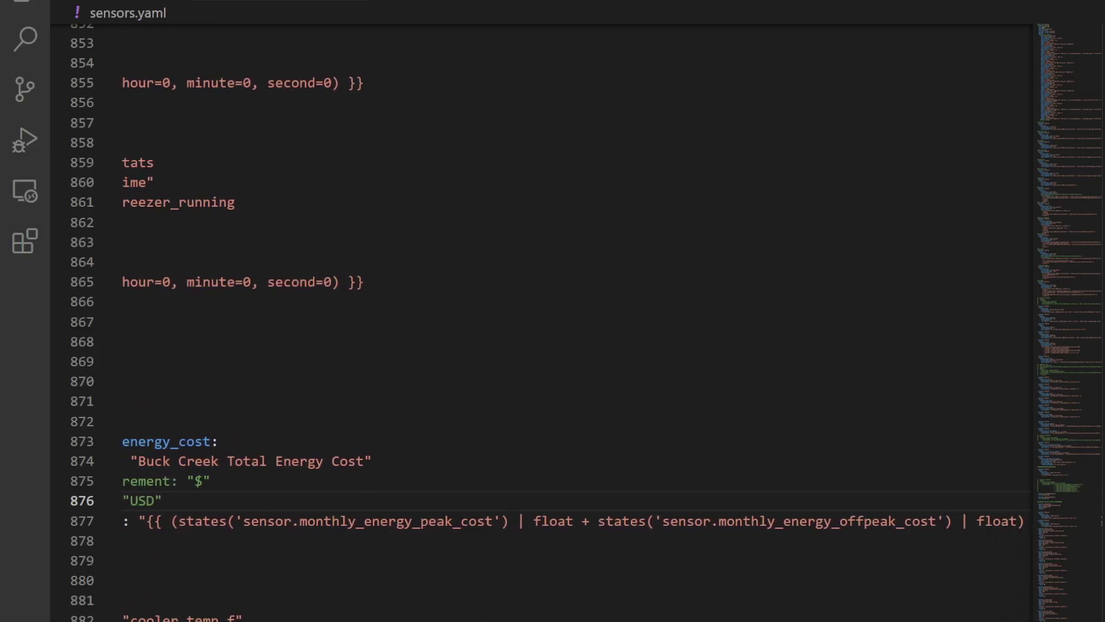
scroll(576, 322, "right", 1)
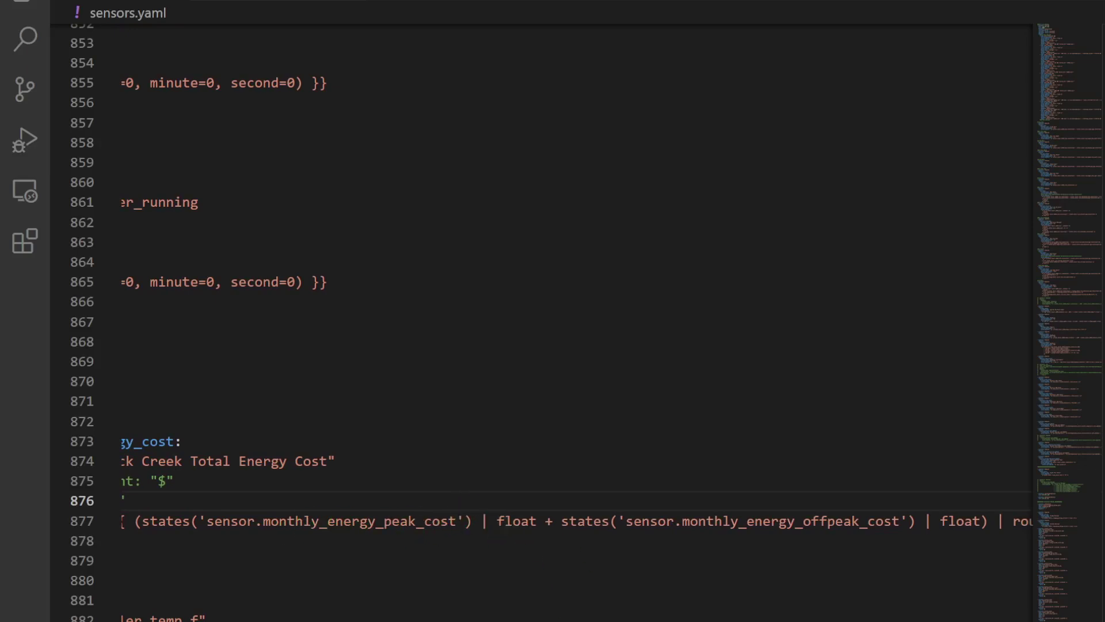
scroll(575, 323, "right", 4)
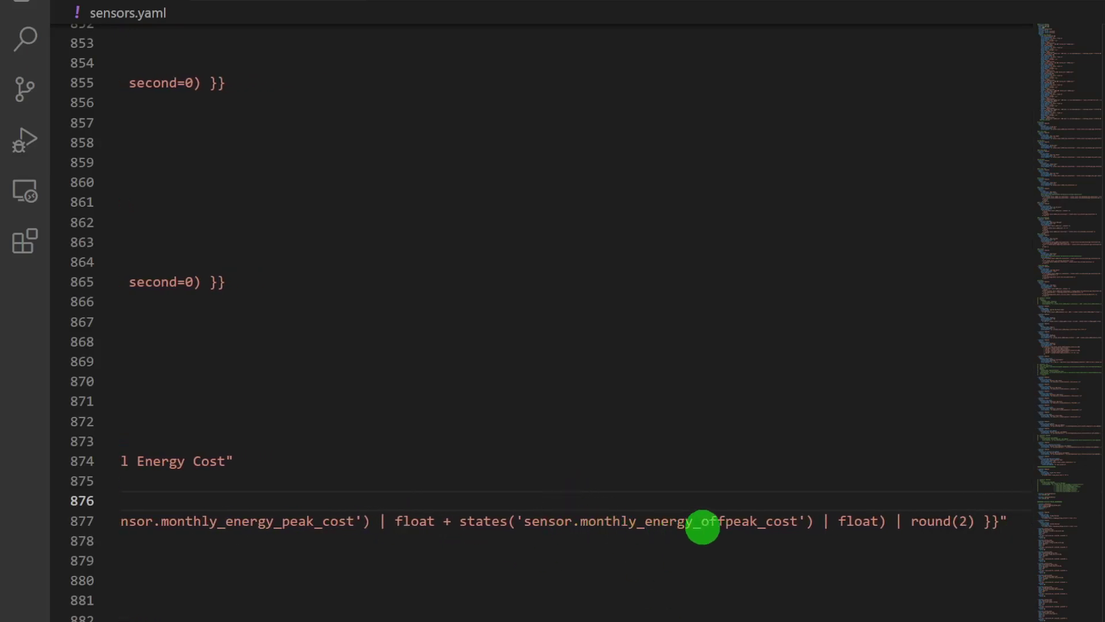
scroll(576, 322, "left", 10)
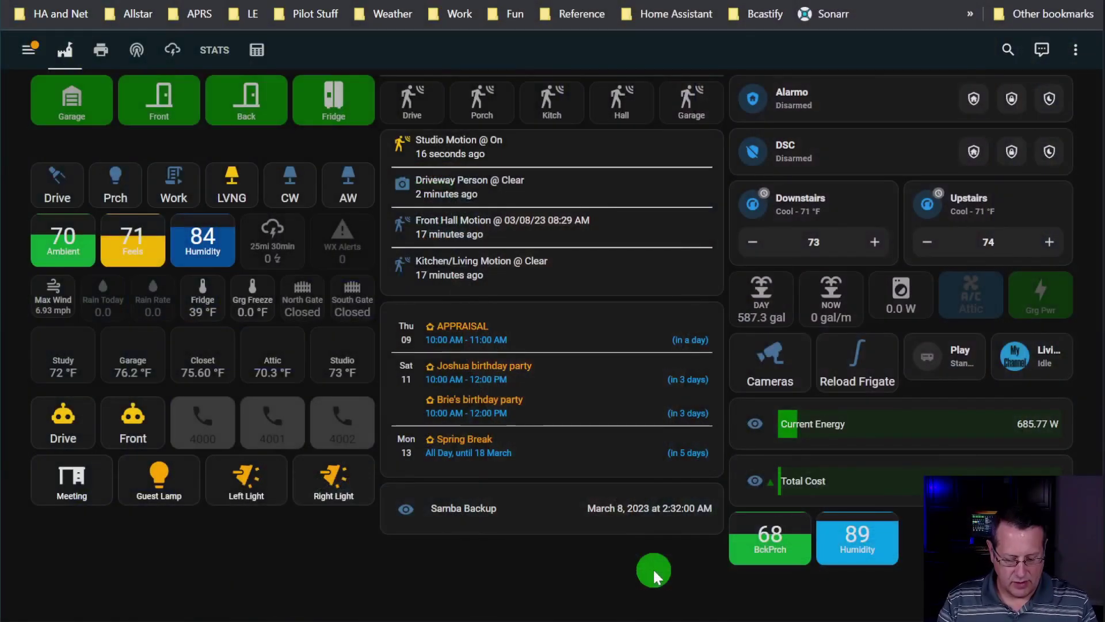
Step: Switch to Home Assistant, open the Energy dashboard through quick search, and check the daily Sources table and individual device usage
type("cener")
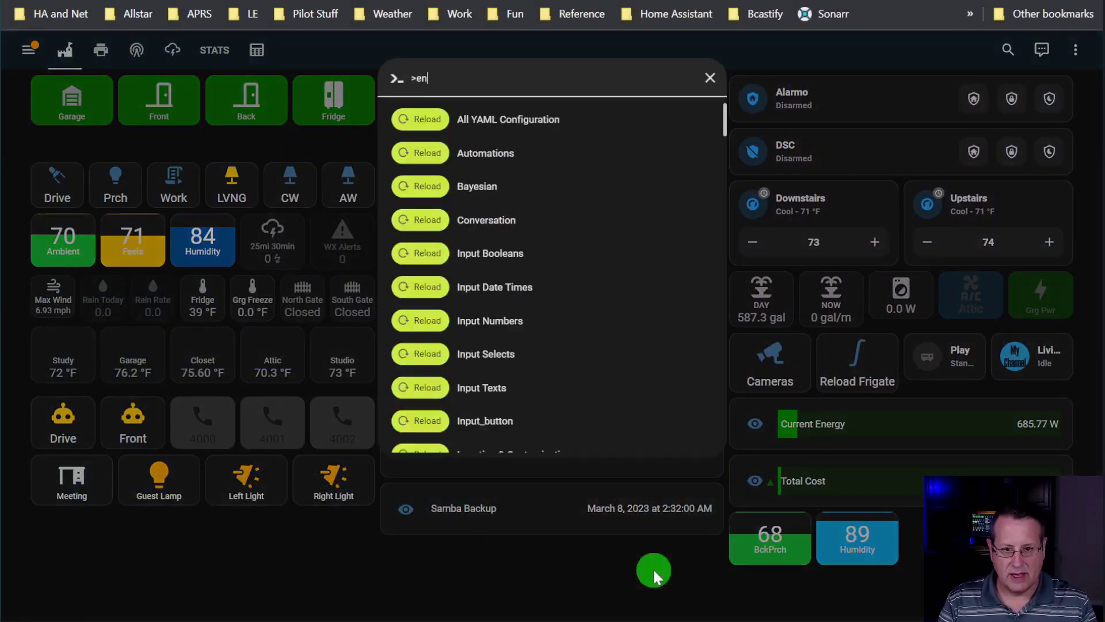
key("Return")
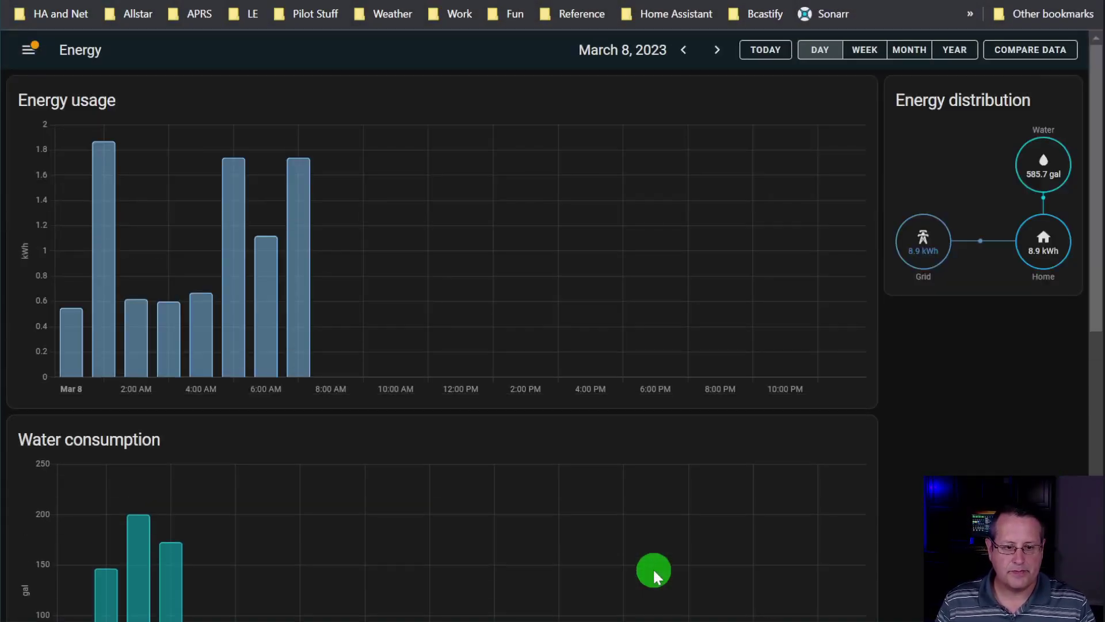
scroll(676, 416, "down", 8)
mouse_move(219, 545)
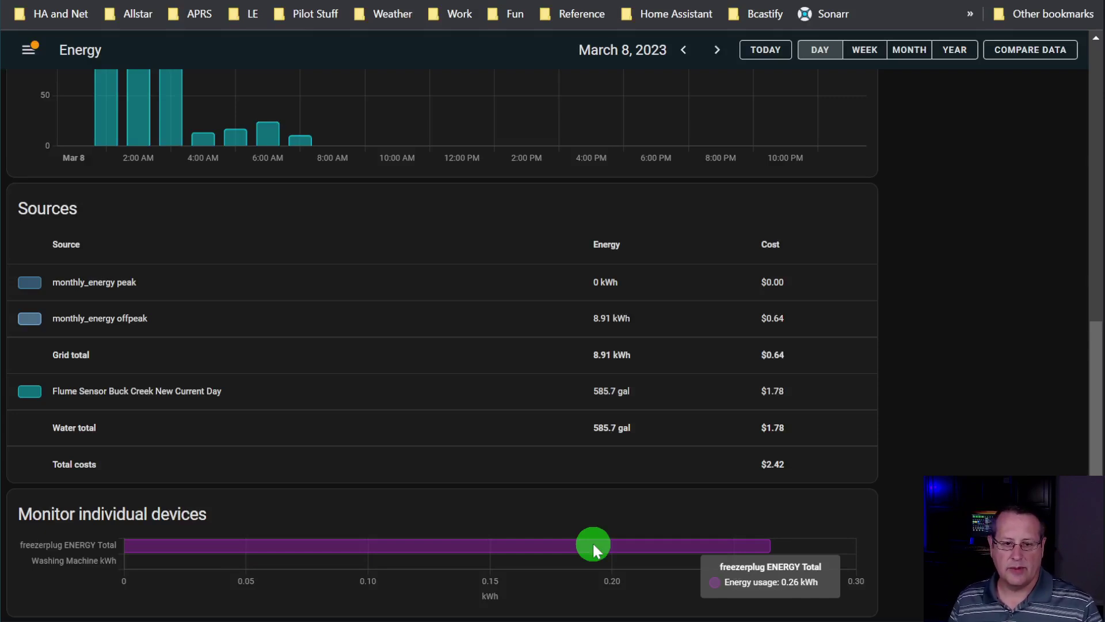
Step: Show the Energy dashboard by week and review the source costs and individual device usage
left_click(866, 52)
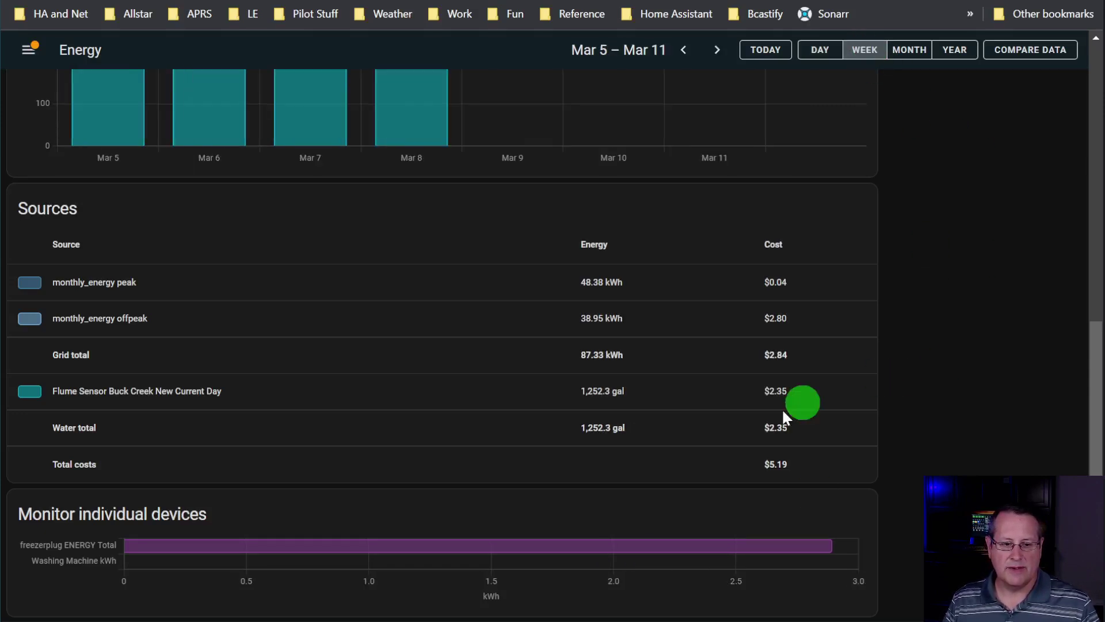
mouse_move(689, 548)
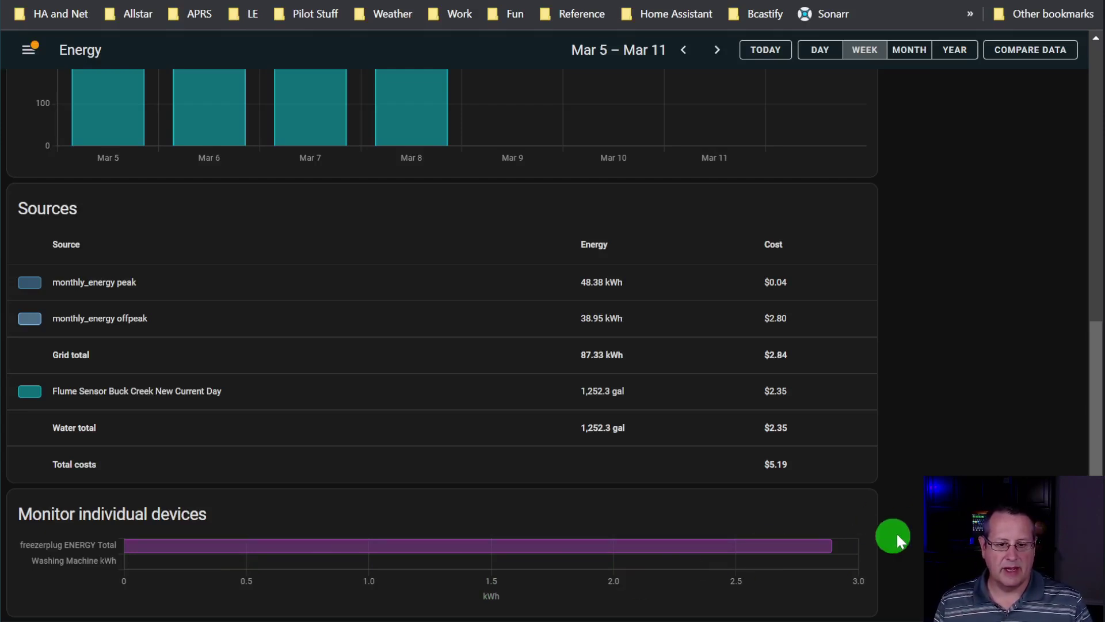
scroll(898, 526, "up", 6)
scroll(917, 516, "down", 6)
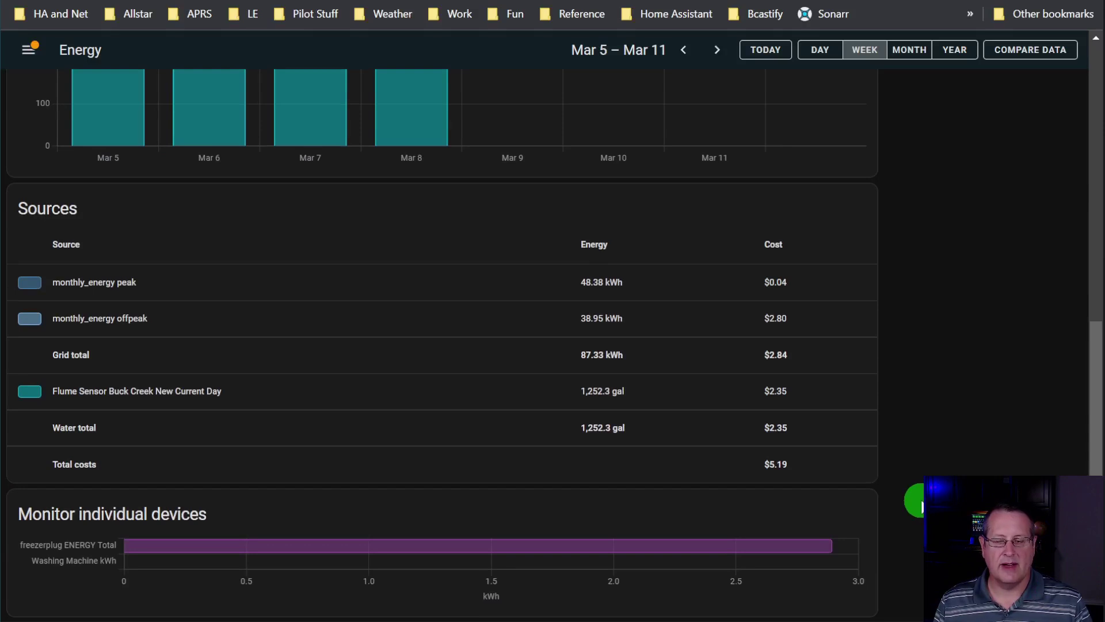